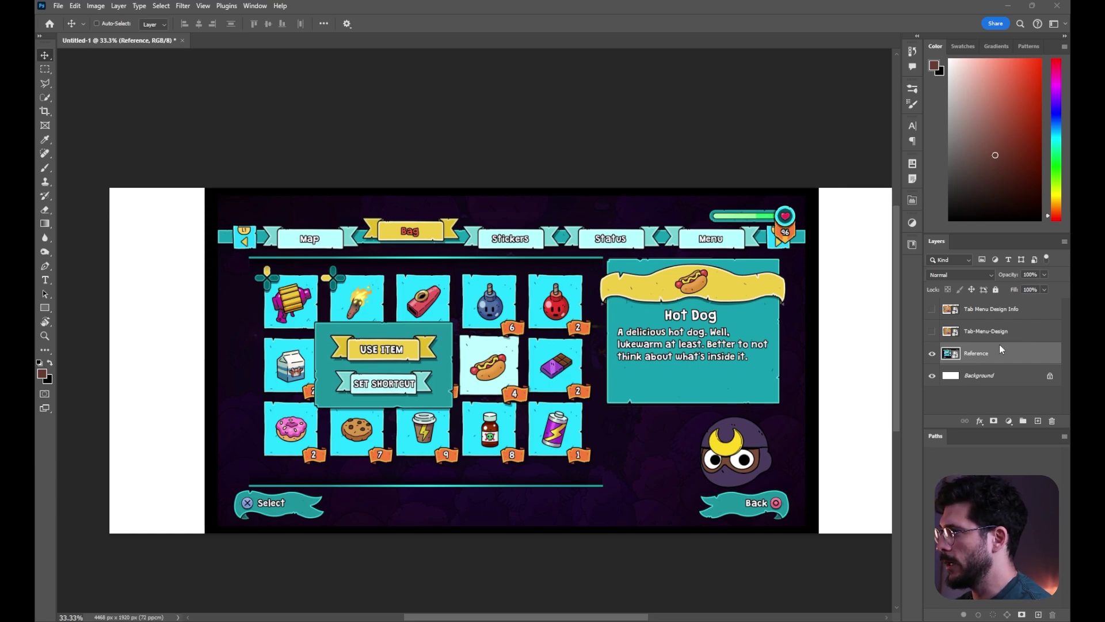
Show the Tab Menu Design Info layer
{"action": "left_click", "coordinate": [931, 310]}
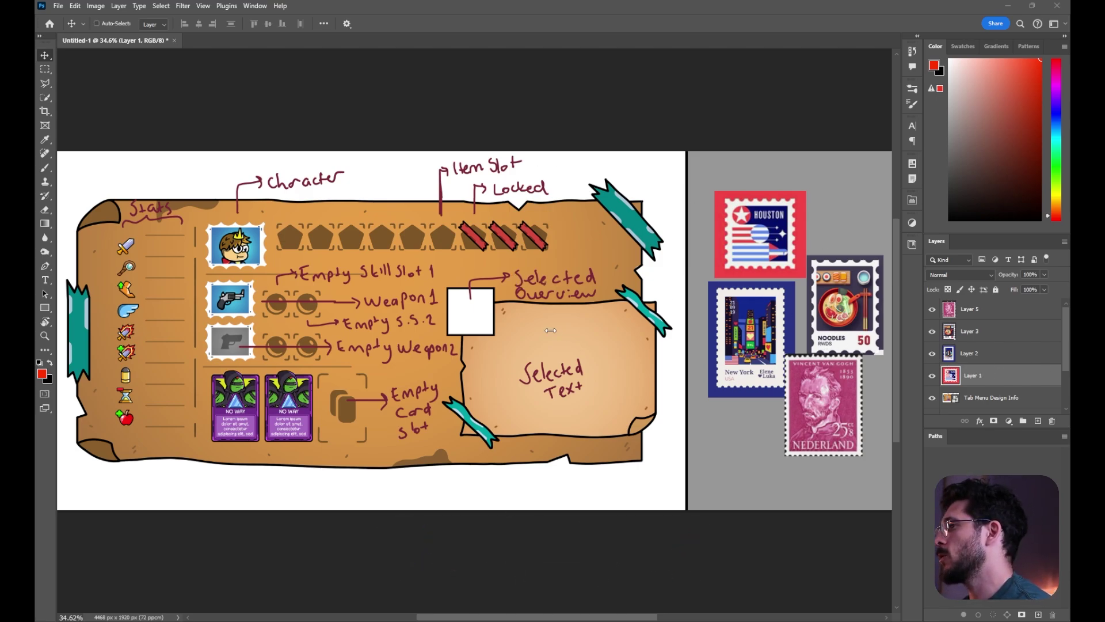
Hide the Tab Menu Design Info layer and examine the reference menu's item cards and Hot Dog description panel up close
{"action": "left_click", "coordinate": [994, 392]}
{"action": "left_click", "coordinate": [933, 395]}
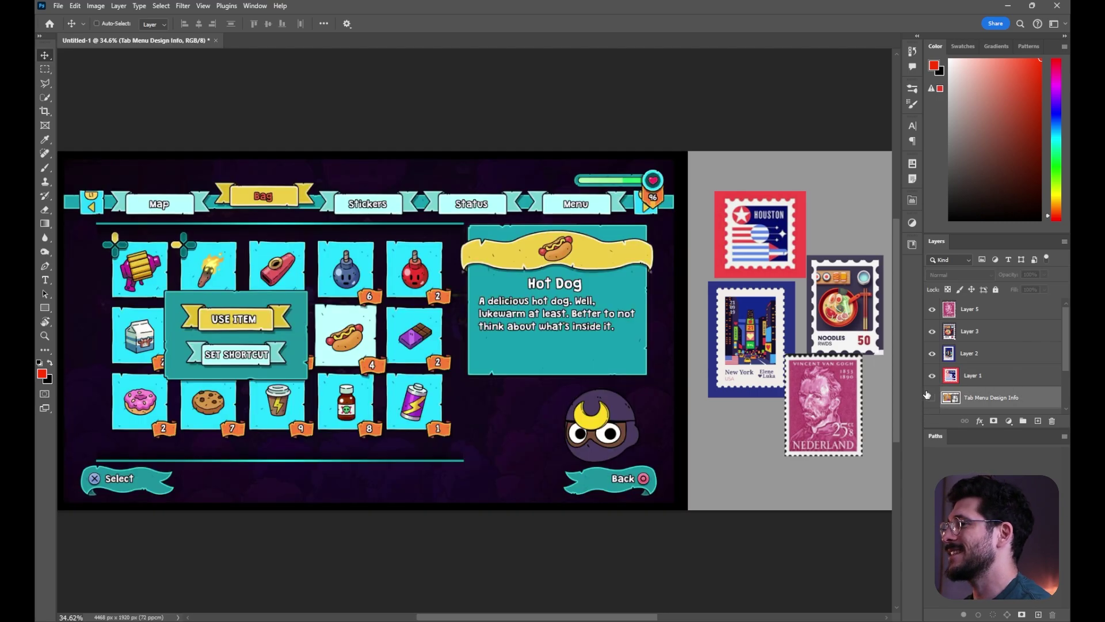
{"action": "left_click", "coordinate": [477, 312], "text": "ctrl"}
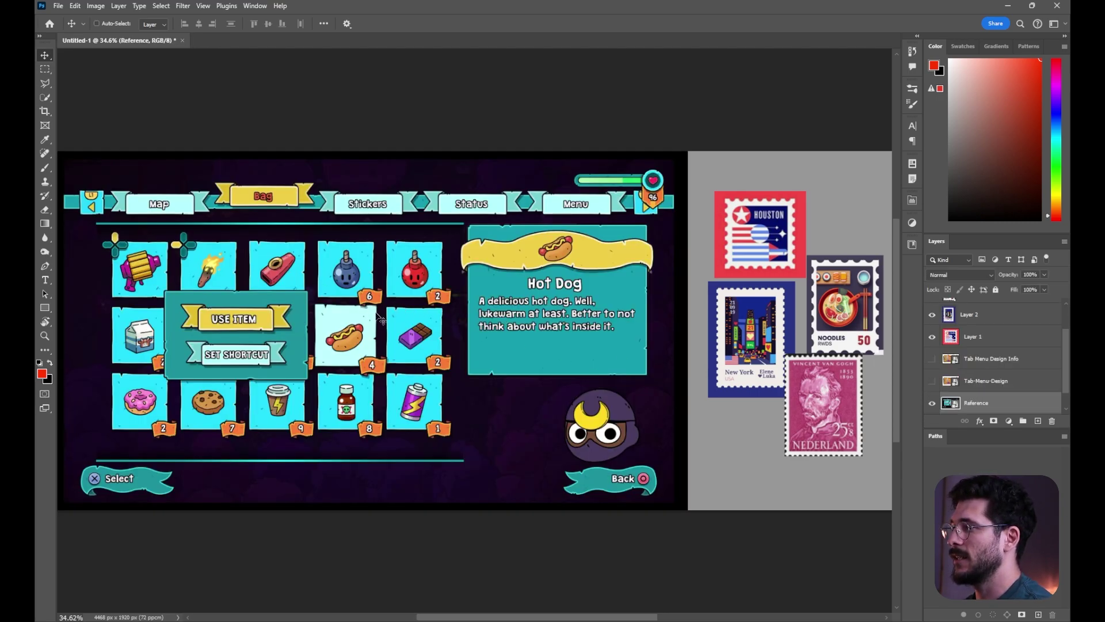
{"action": "key", "text": "z"}
{"action": "left_click_drag", "start_coordinate": [515, 257], "coordinate": [616, 259]}
{"action": "left_click_drag", "start_coordinate": [361, 300], "coordinate": [528, 279]}
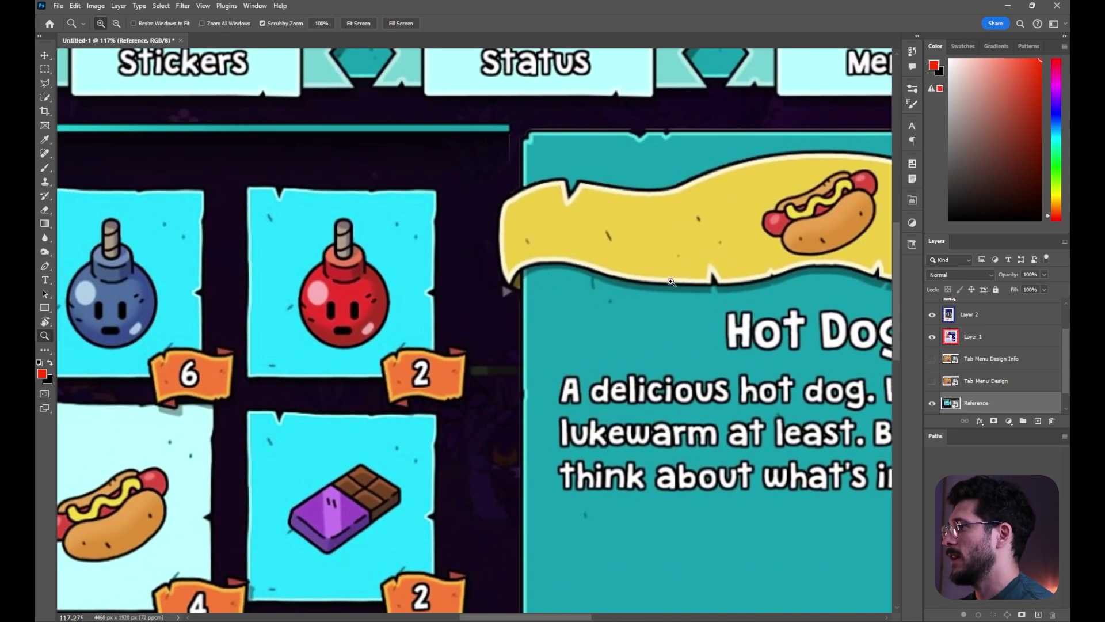
{"action": "left_click_drag", "start_coordinate": [678, 289], "coordinate": [575, 284]}
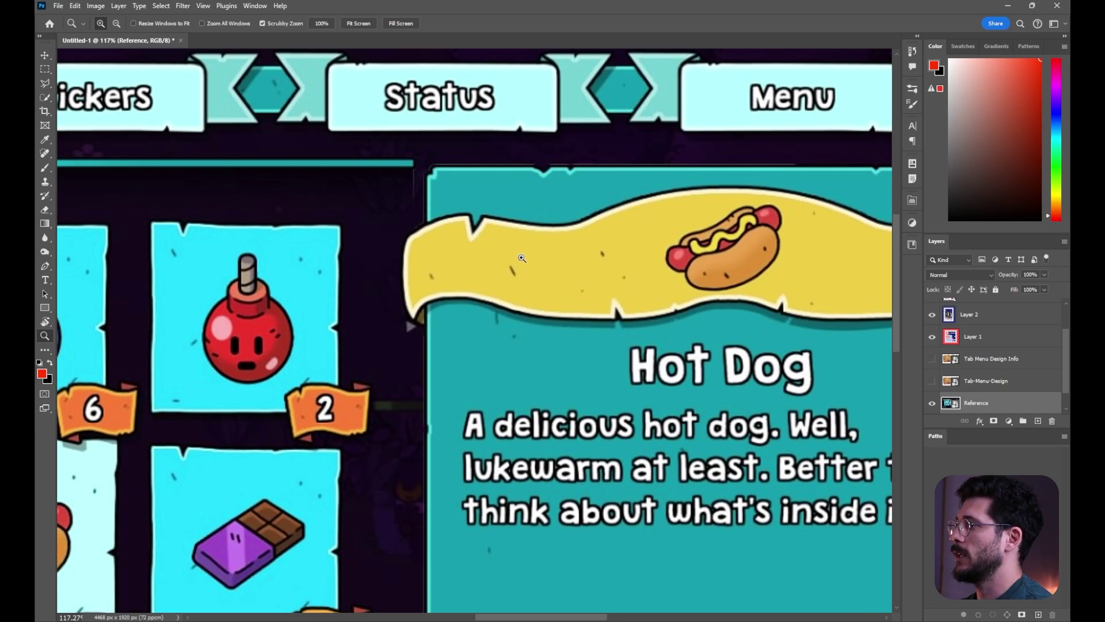
{"action": "scroll", "coordinate": [782, 359], "scroll_direction": "down", "scroll_amount": 4}
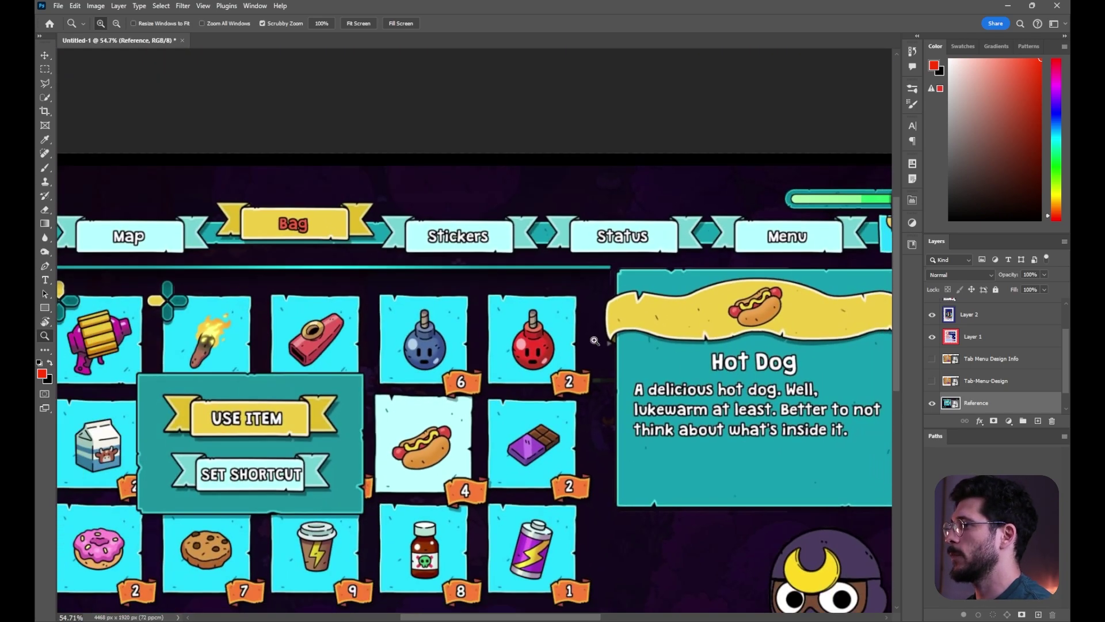
Hide the Reference layer and show the Tab Menu Design Info layer again
{"action": "left_click", "coordinate": [932, 403]}
{"action": "left_click", "coordinate": [932, 358]}
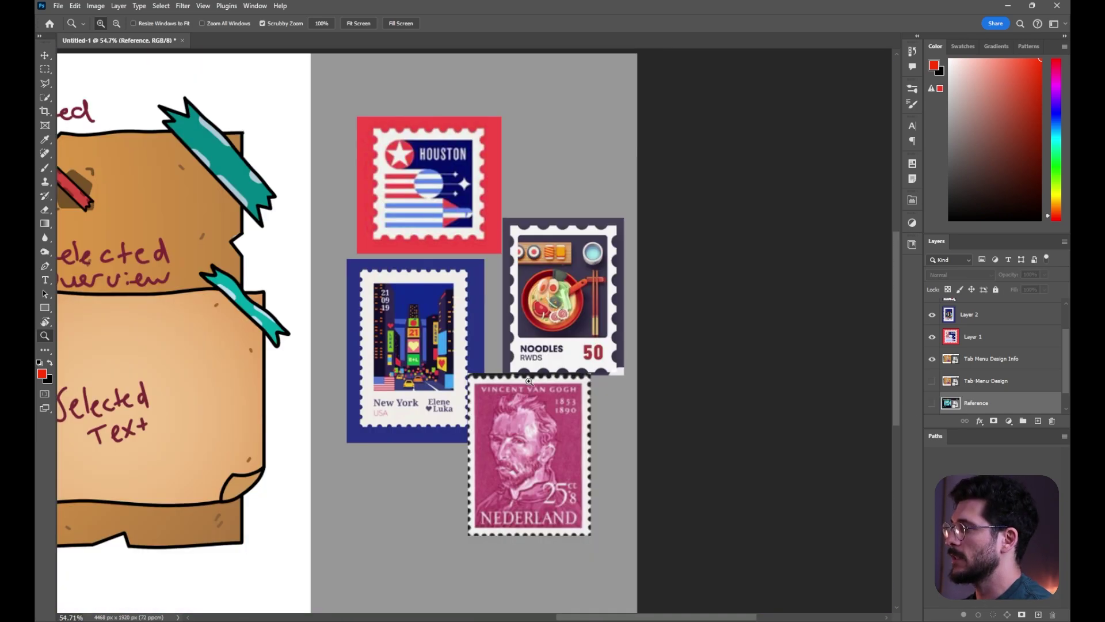
Rearrange the stamp reference images into a tighter cluster on the grey area, ending with the Van Gogh stamp below the noodles stamp
{"action": "key", "text": "v"}
{"action": "left_click", "coordinate": [564, 312], "text": "ctrl"}
{"action": "left_click_drag", "start_coordinate": [564, 312], "coordinate": [544, 308]}
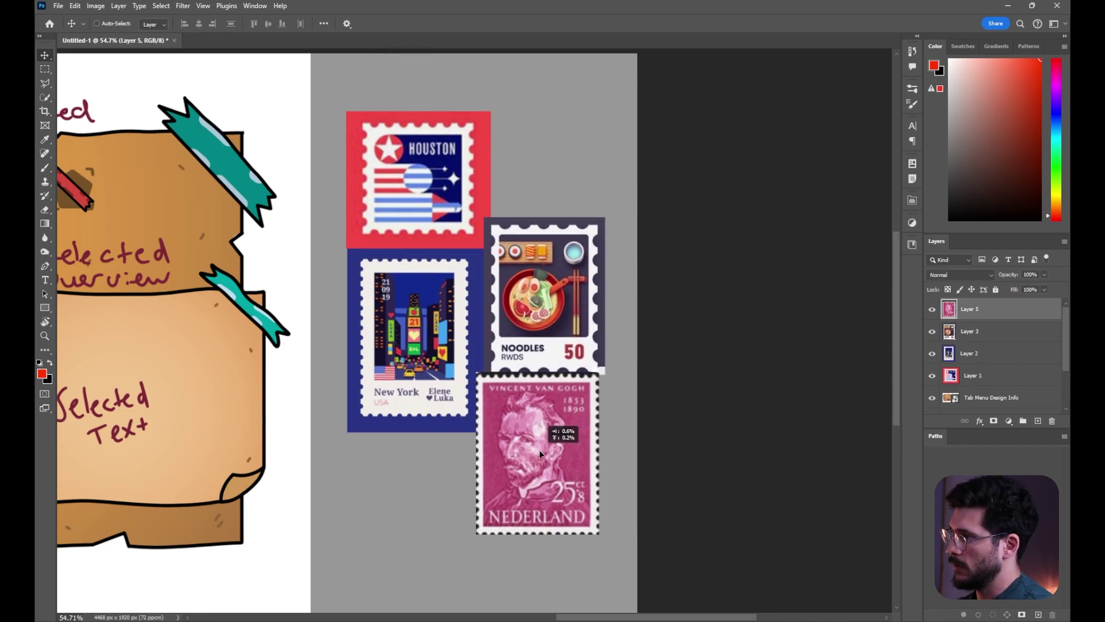
{"action": "left_click_drag", "start_coordinate": [540, 451], "coordinate": [537, 451]}
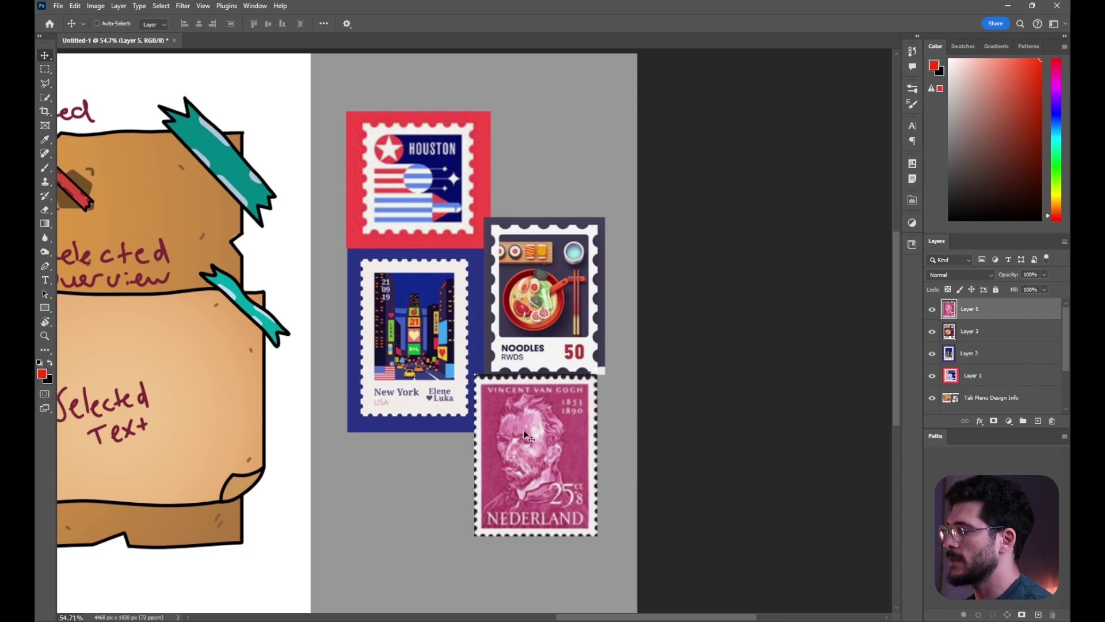
Remove the blue background around the New York stamp with the Magic Wand
{"action": "left_click_drag", "start_coordinate": [487, 390], "coordinate": [726, 417]}
{"action": "scroll", "coordinate": [617, 419], "scroll_direction": "down", "scroll_amount": 2}
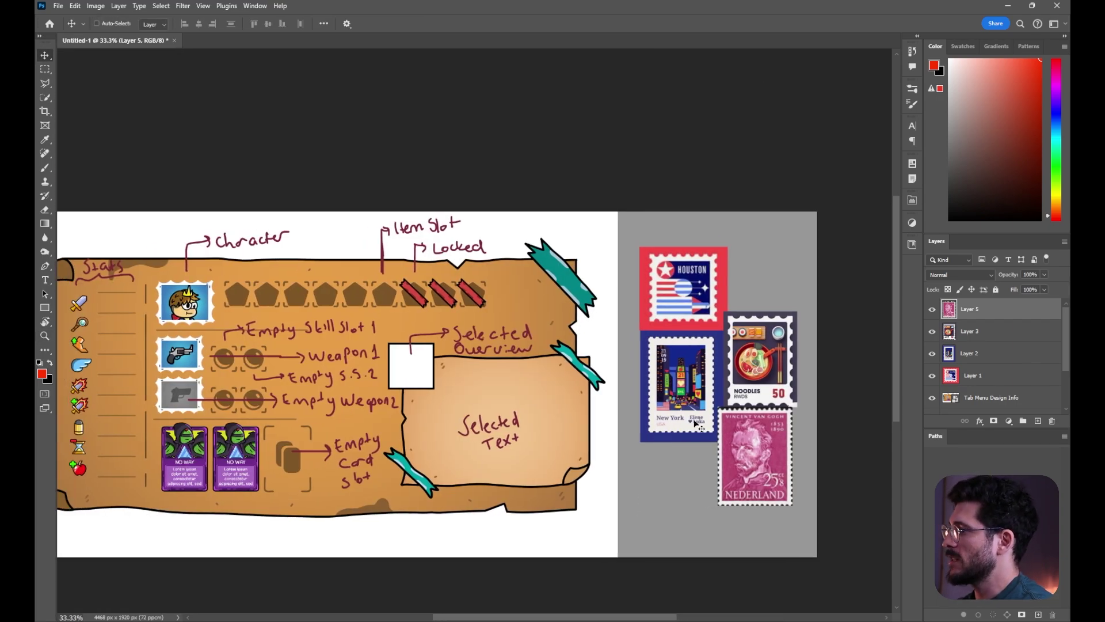
{"action": "key", "text": "w"}
{"action": "left_click", "coordinate": [680, 429], "text": "ctrl"}
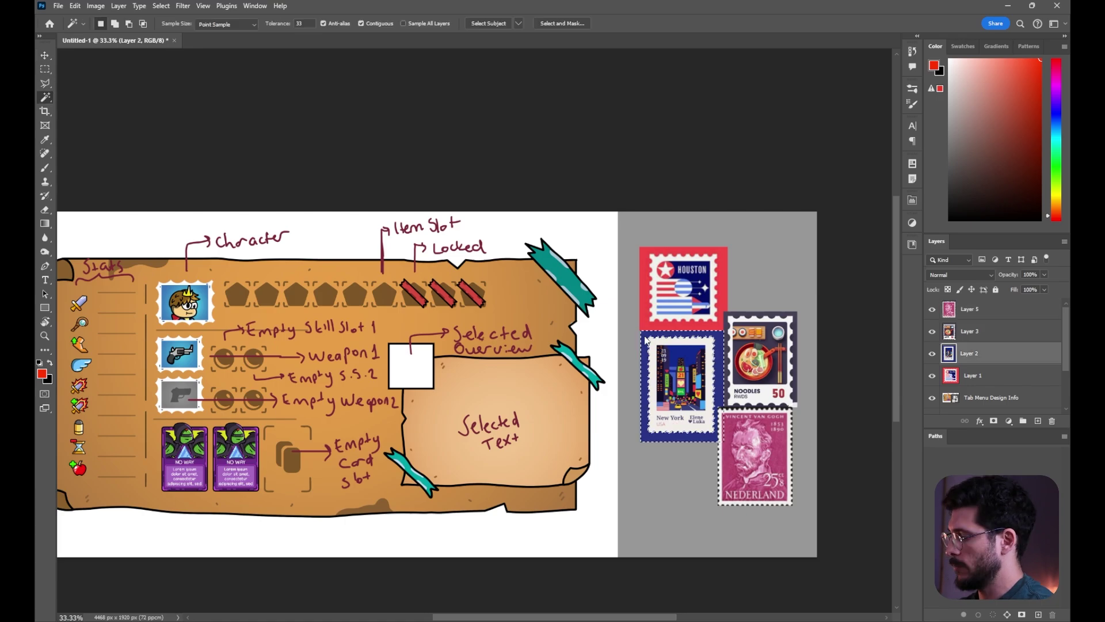
{"action": "left_click", "coordinate": [645, 337]}
{"action": "key", "text": "Delete"}
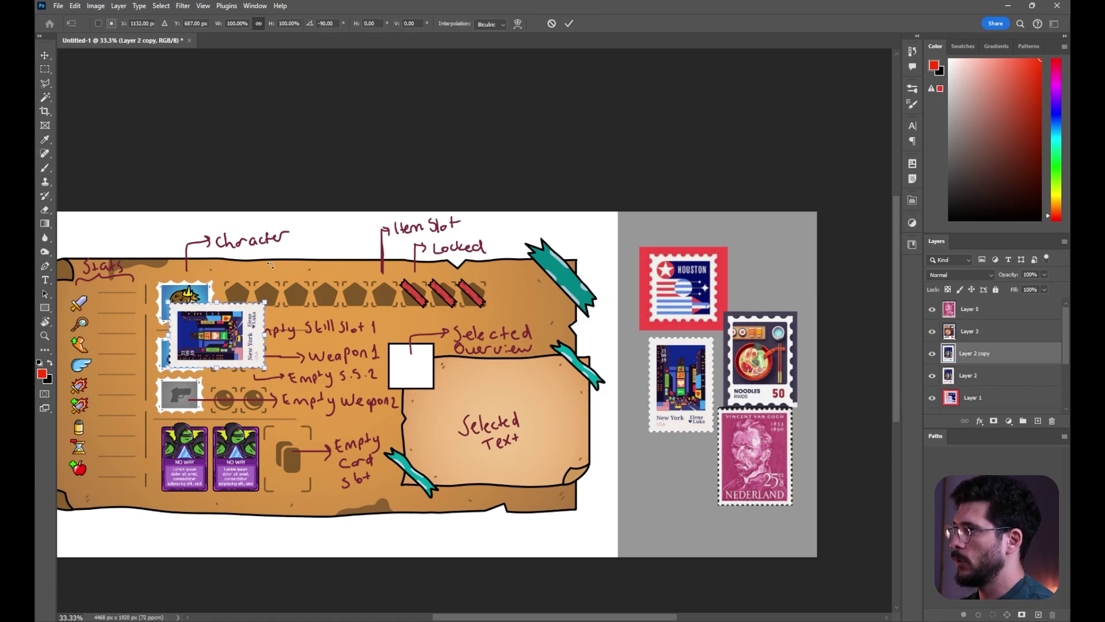
Fit a copy of the New York stamp, rotated -90°, over the character portrait slot
{"action": "left_click_drag", "start_coordinate": [249, 313], "coordinate": [219, 326]}
{"action": "key", "text": "Return"}
{"action": "key", "text": "ctrl+t"}
{"action": "key", "text": "Return"}
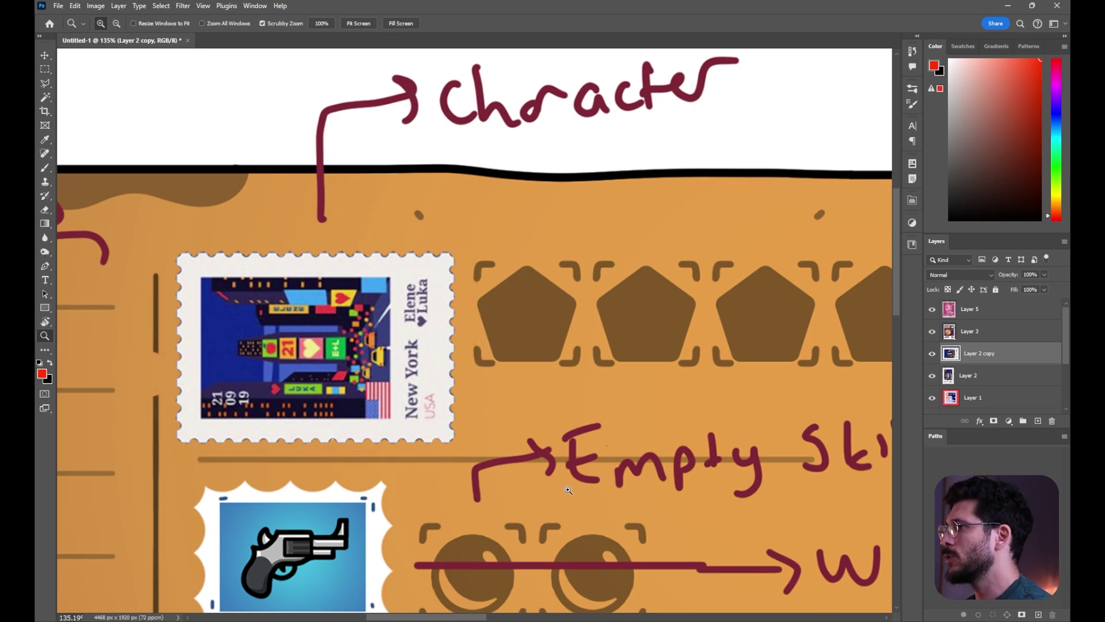
{"action": "left_click_drag", "start_coordinate": [584, 512], "coordinate": [522, 399]}
{"action": "left_click", "coordinate": [456, 379]}
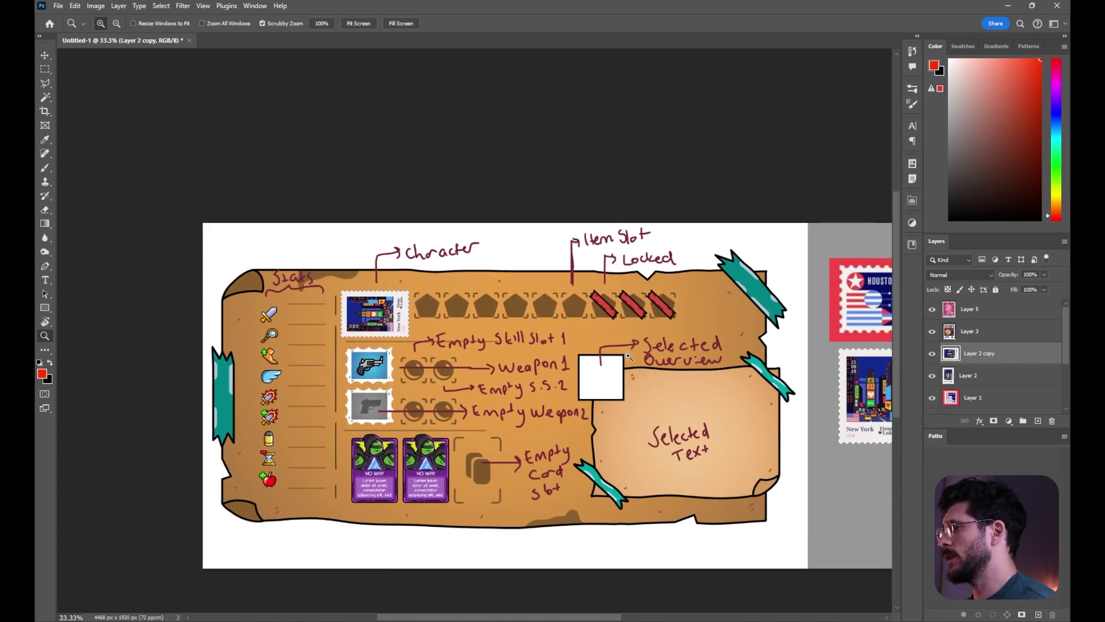
Duplicate the noodles stamp, rotate it sideways and scale it to fit over the Weapon 1 slot
{"action": "left_click_drag", "start_coordinate": [547, 380], "coordinate": [491, 360]}
{"action": "key", "text": "v"}
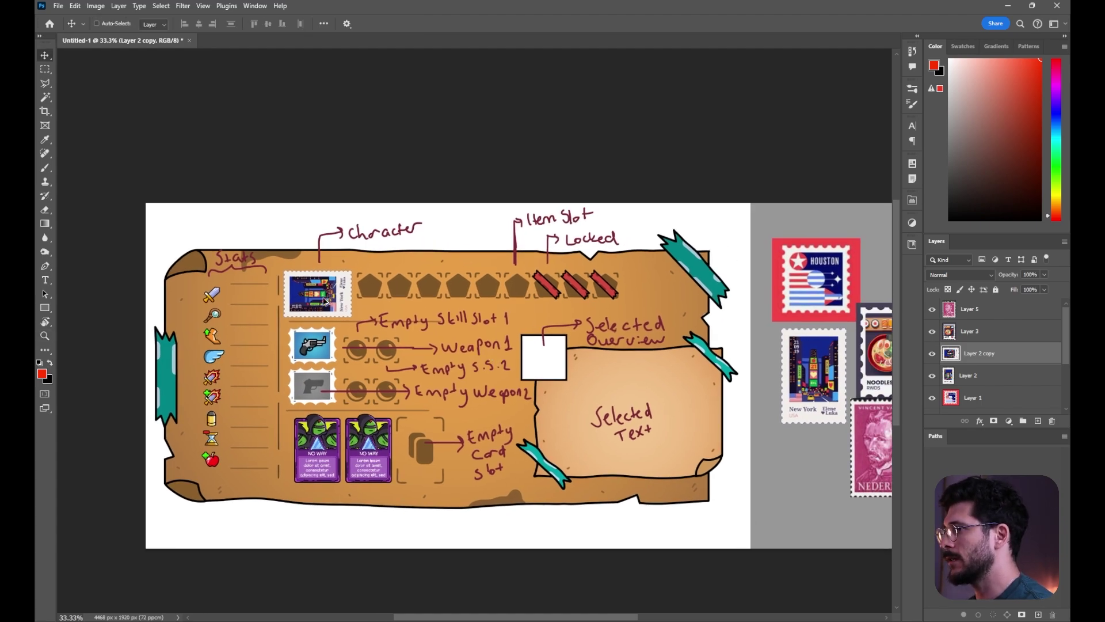
{"action": "left_click", "coordinate": [816, 301], "text": "ctrl"}
{"action": "scroll", "coordinate": [816, 363], "scroll_direction": "right", "scroll_amount": 2}
{"action": "left_click", "coordinate": [752, 356], "text": "ctrl"}
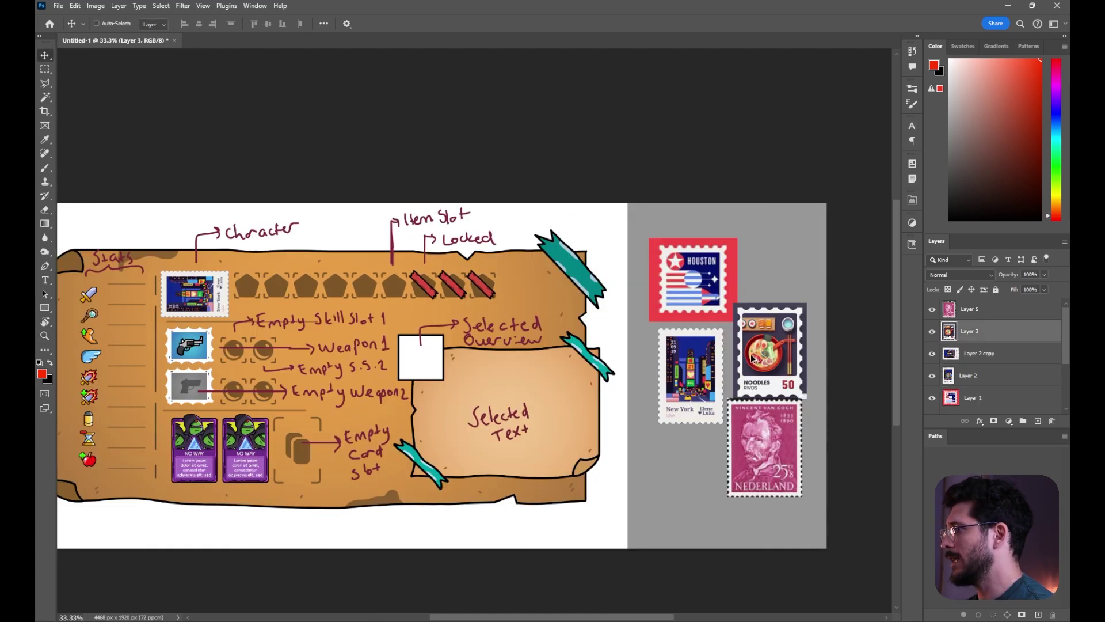
{"action": "left_click_drag", "start_coordinate": [763, 308], "coordinate": [302, 289]}
{"action": "left_click_drag", "start_coordinate": [302, 289], "coordinate": [291, 278]}
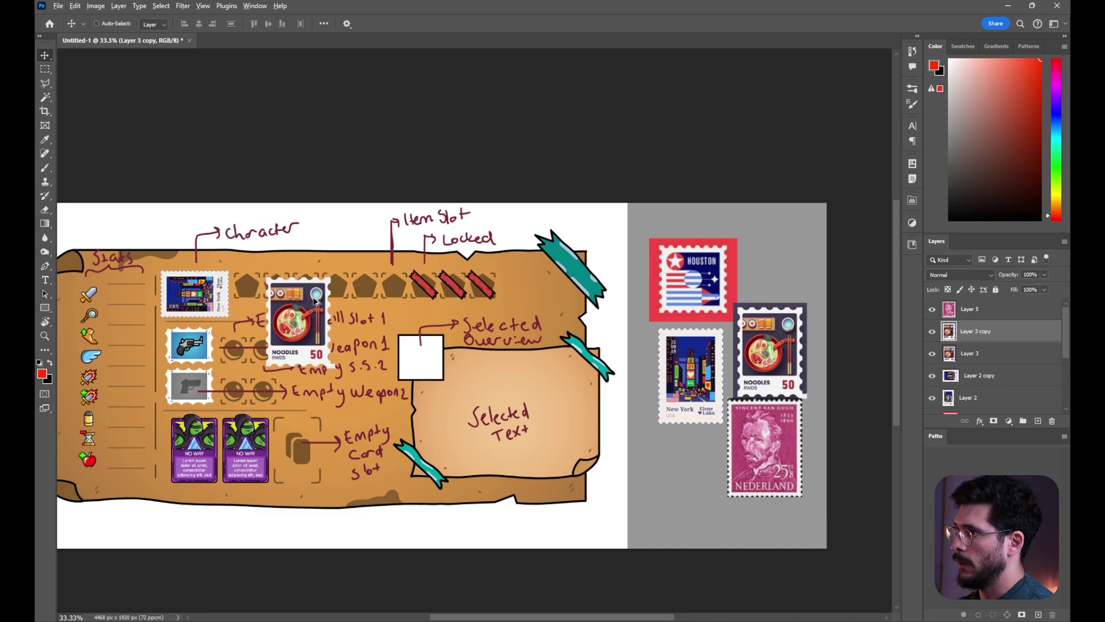
{"action": "key", "text": "ctrl+t"}
{"action": "left_click_drag", "start_coordinate": [344, 240], "coordinate": [269, 247]}
{"action": "key", "text": "Return"}
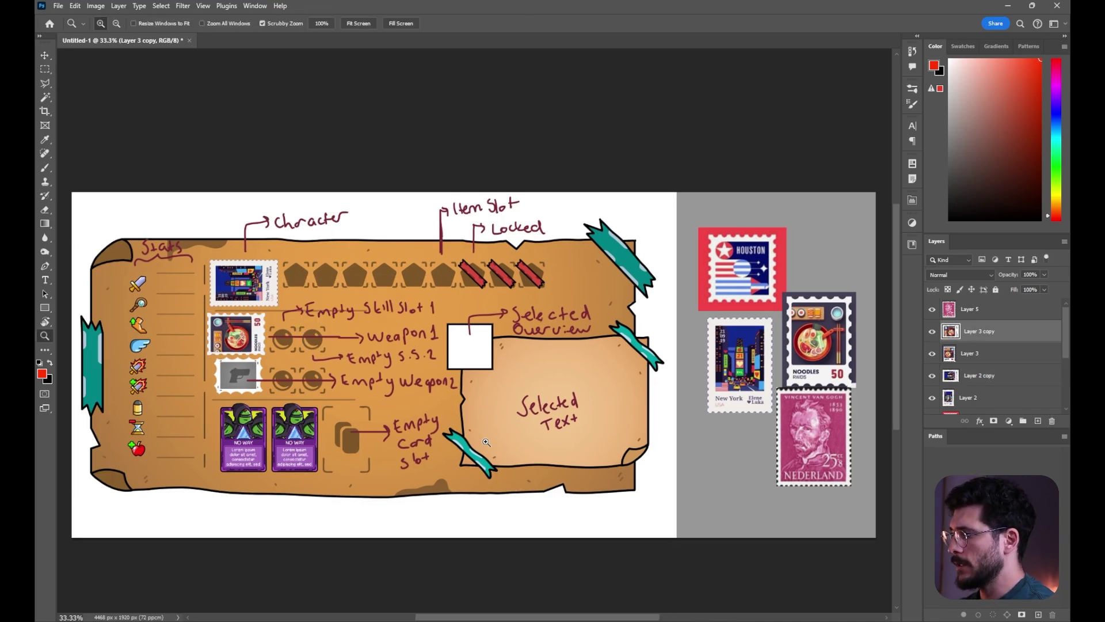
Duplicate the sideways noodles stamp down over the Empty Weapon 2 slot
{"action": "key", "text": "v"}
{"action": "left_click_drag", "start_coordinate": [252, 322], "coordinate": [252, 365]}
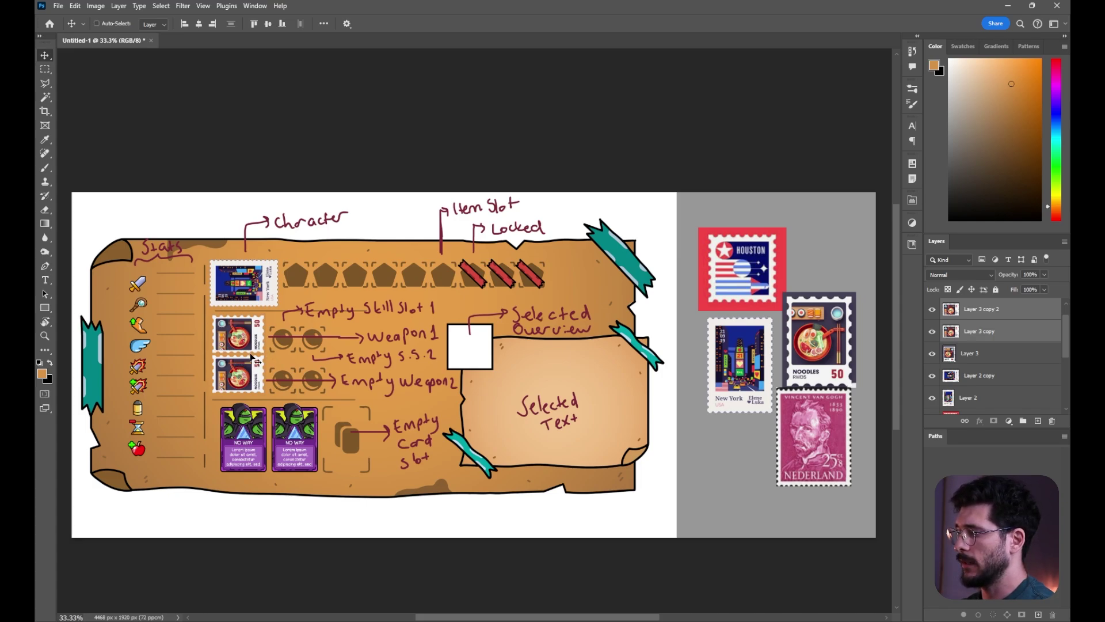
Compare the stamps placed on the character and weapon slots with the original stamp references beside the layout
{"action": "key", "text": "z"}
{"action": "left_click_drag", "start_coordinate": [241, 348], "coordinate": [254, 348]}
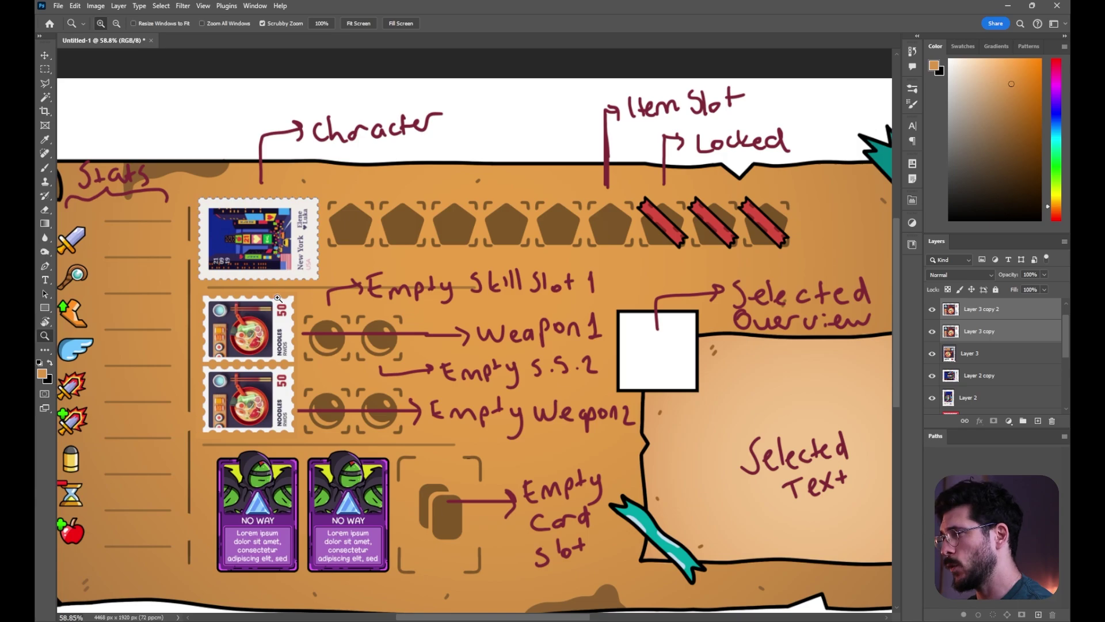
{"action": "left_click_drag", "start_coordinate": [325, 359], "coordinate": [313, 351]}
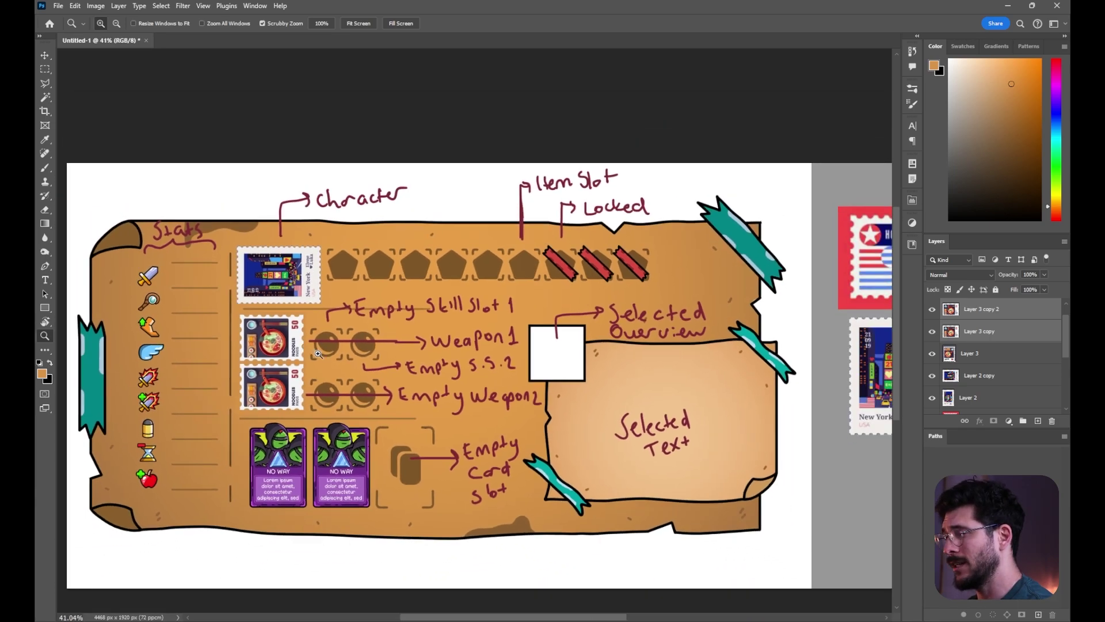
{"action": "key", "text": "v"}
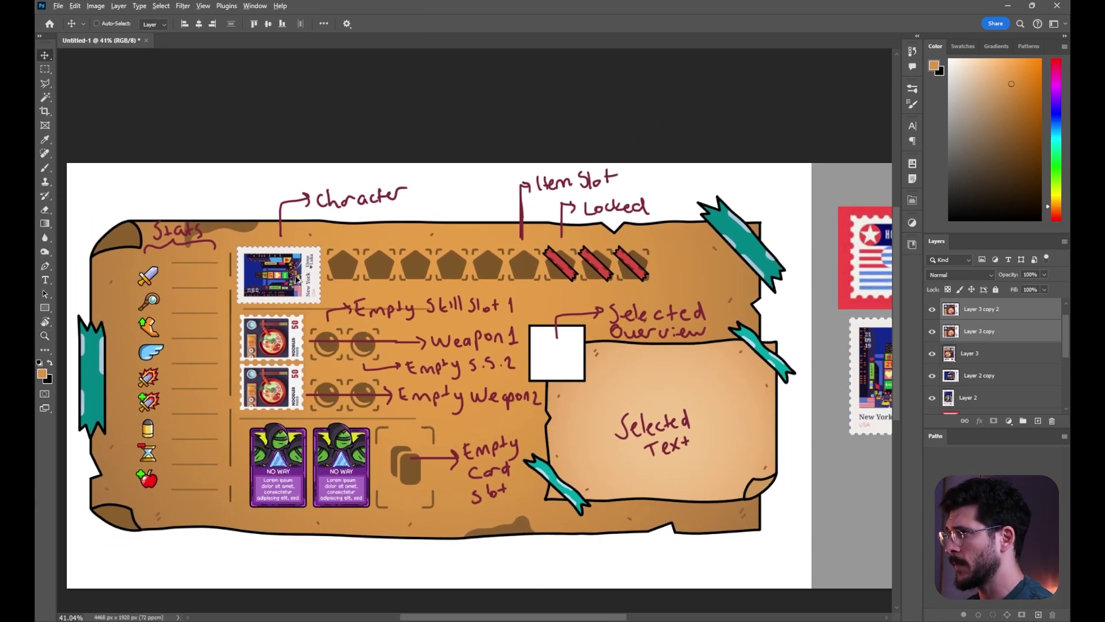
{"action": "left_click", "coordinate": [306, 283], "text": "ctrl"}
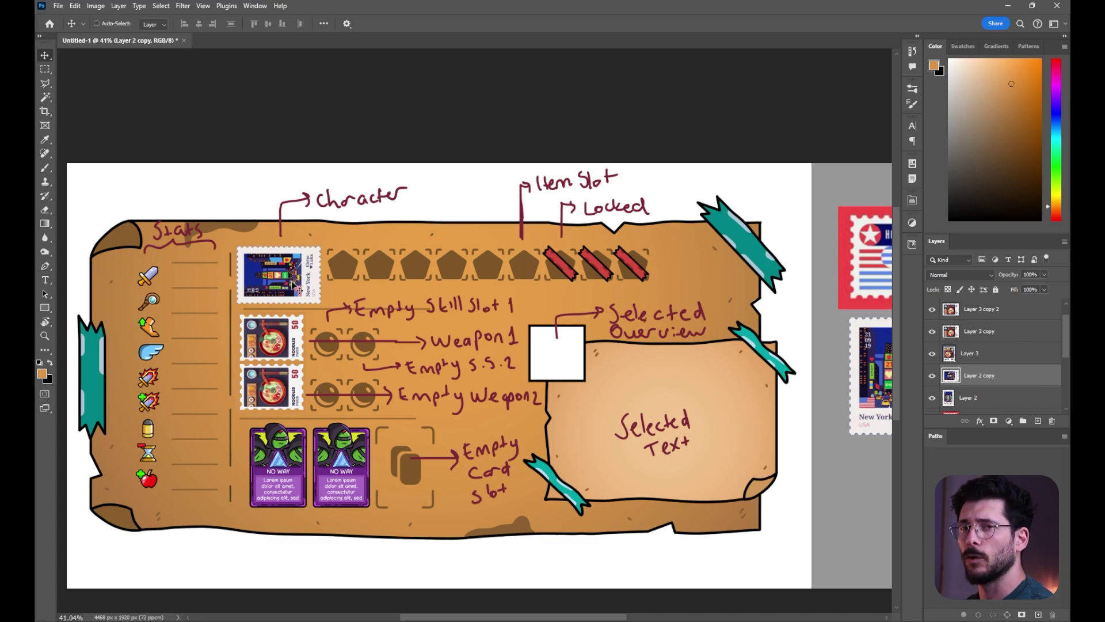
{"action": "scroll", "coordinate": [310, 296], "scroll_direction": "right", "scroll_amount": 2}
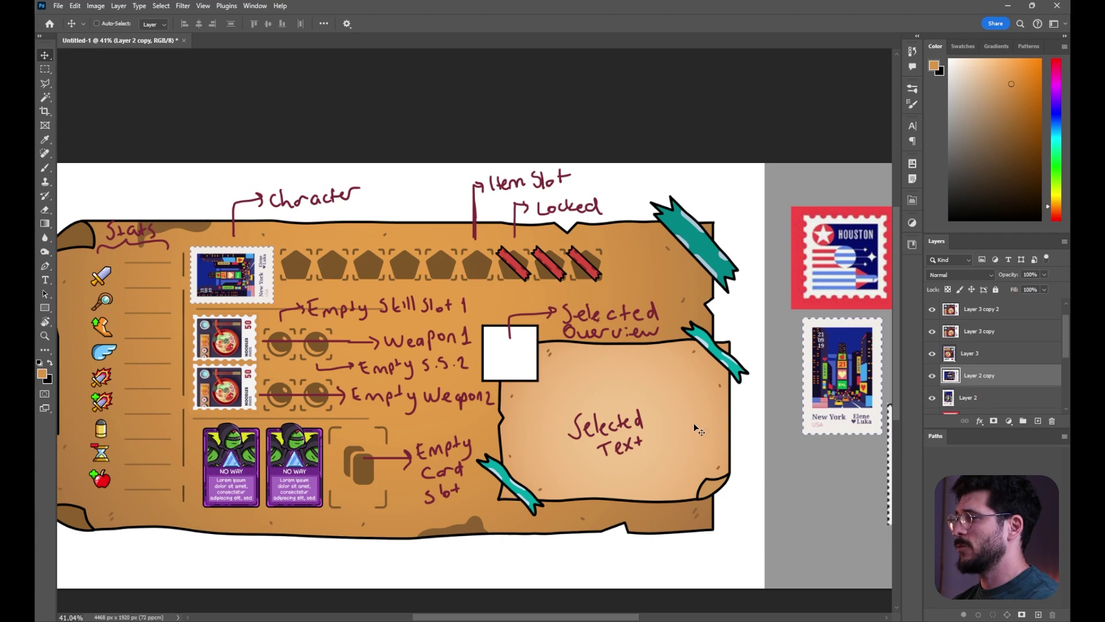
{"action": "key", "text": "z"}
{"action": "left_click", "coordinate": [573, 397], "text": "alt"}
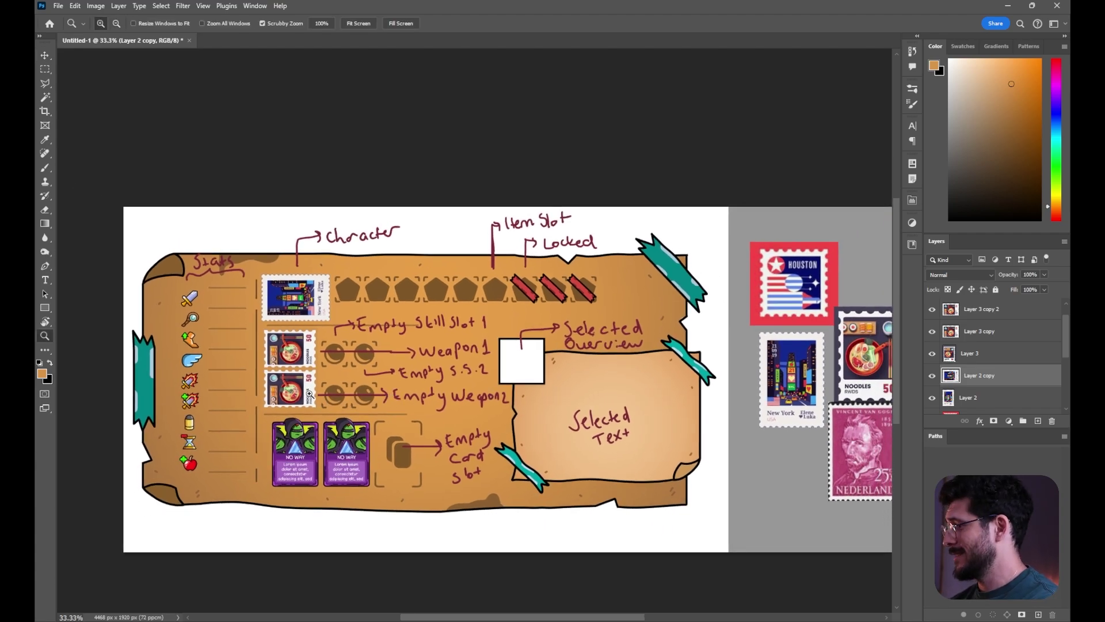
{"action": "key", "text": "v"}
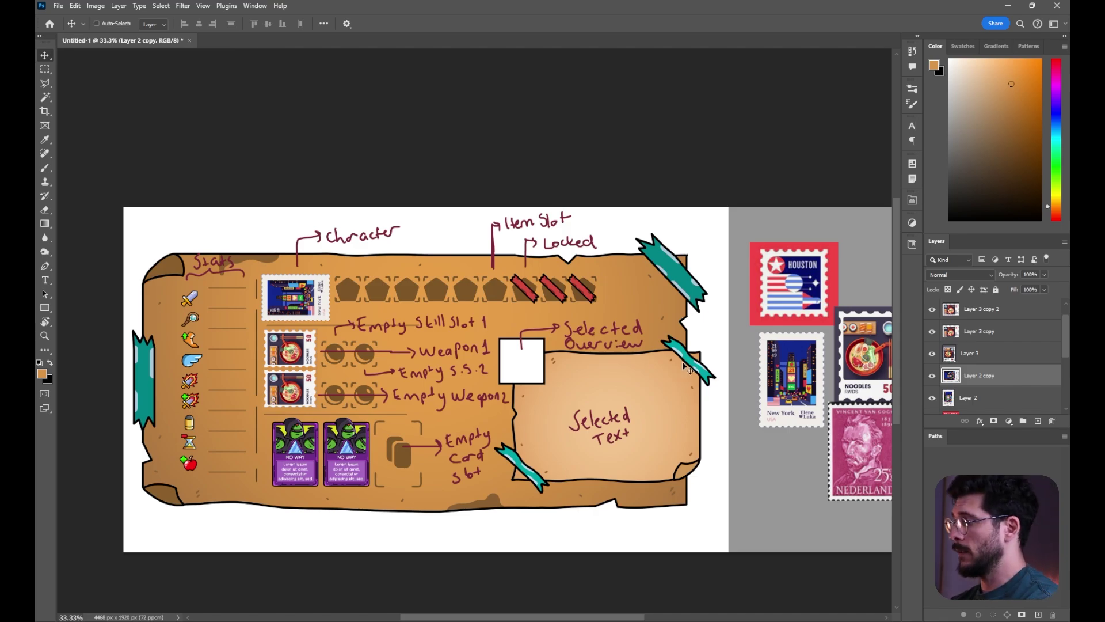
{"action": "scroll", "coordinate": [818, 368], "scroll_direction": "right", "scroll_amount": 1}
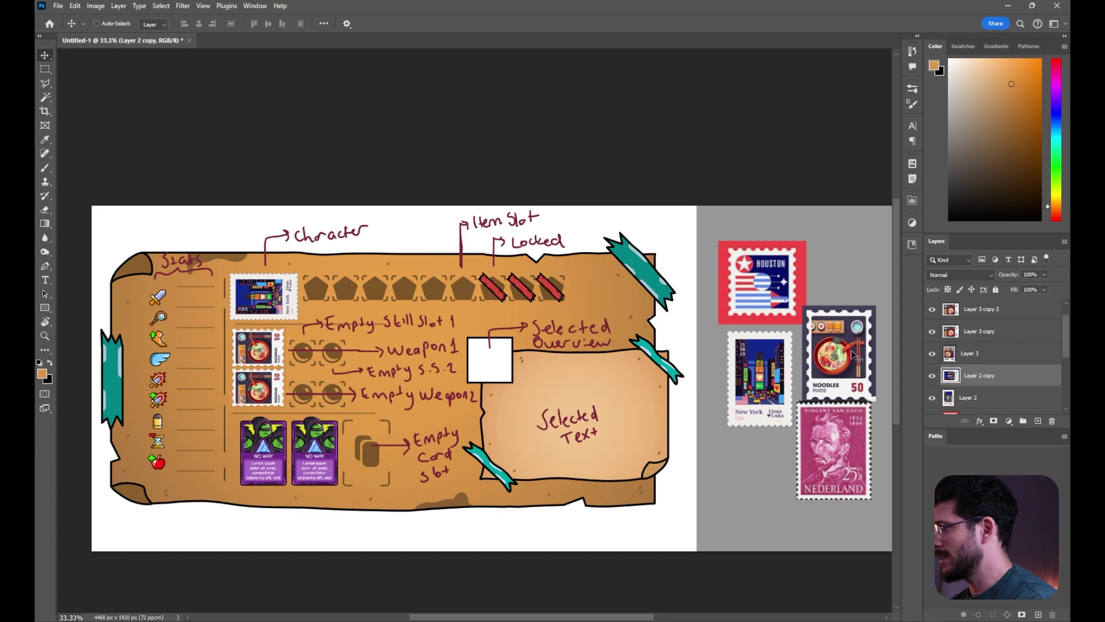
{"action": "left_click", "coordinate": [770, 377], "text": "ctrl"}
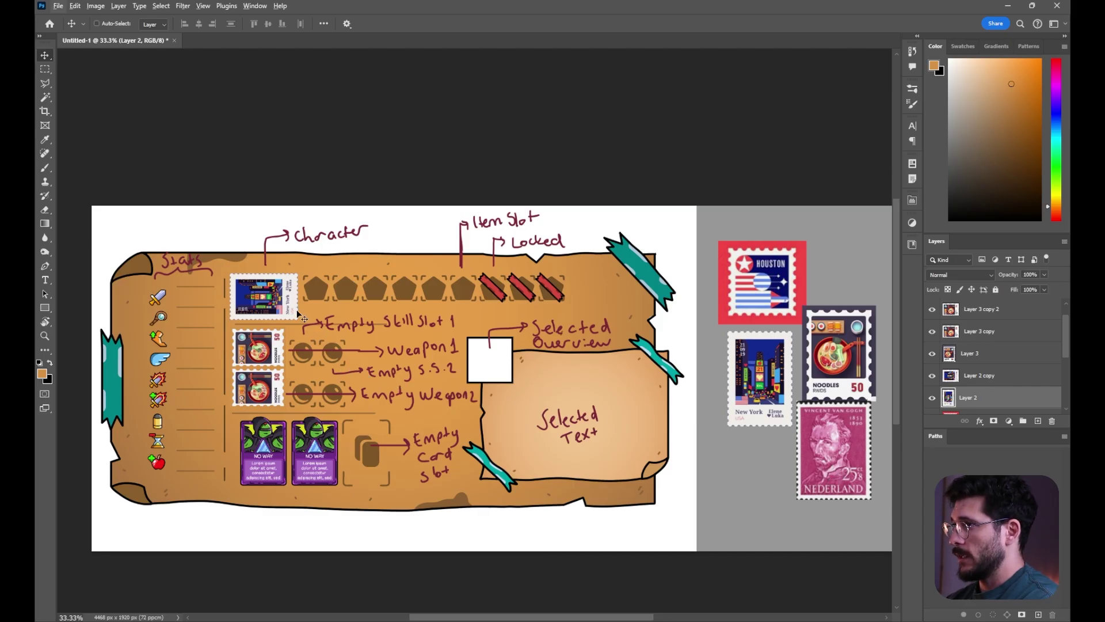
{"action": "left_click", "coordinate": [267, 297], "text": "ctrl"}
{"action": "left_click", "coordinate": [267, 296], "text": "ctrl"}
{"action": "left_click", "coordinate": [266, 297], "text": "ctrl"}
Duplicate the Weapon 1 noodles stamp to its right over the second skill slot, and delete the Weapon 2 stamp copy
{"action": "left_click_drag", "start_coordinate": [318, 378], "coordinate": [375, 286]}
{"action": "left_click", "coordinate": [345, 235], "text": "ctrl"}
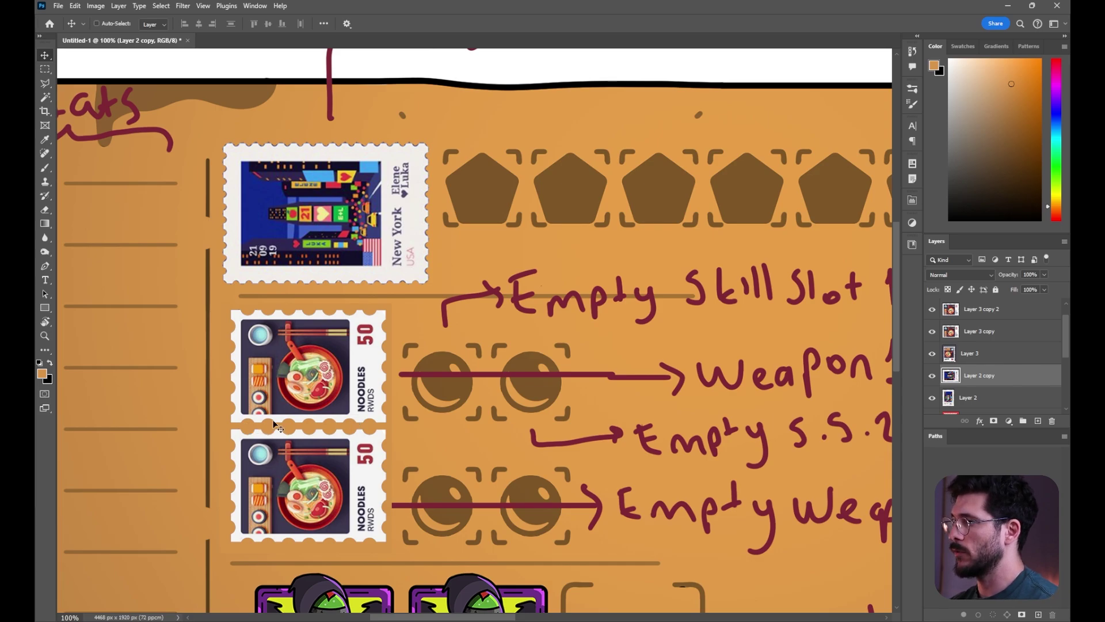
{"action": "left_click", "coordinate": [314, 384], "text": "ctrl"}
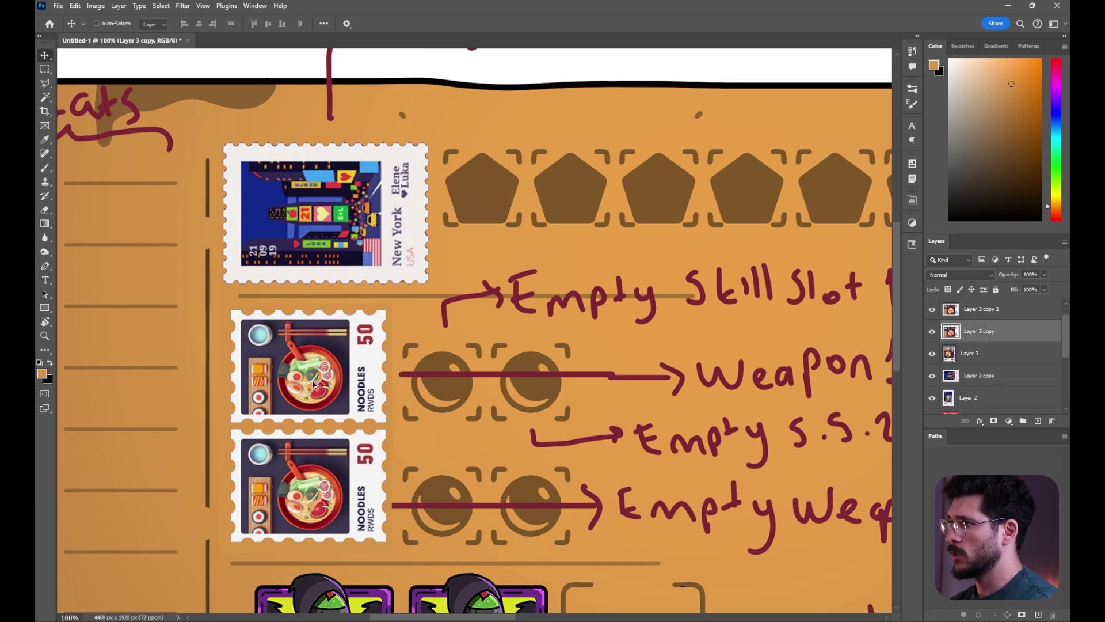
{"action": "left_click_drag", "start_coordinate": [288, 380], "coordinate": [524, 380]}
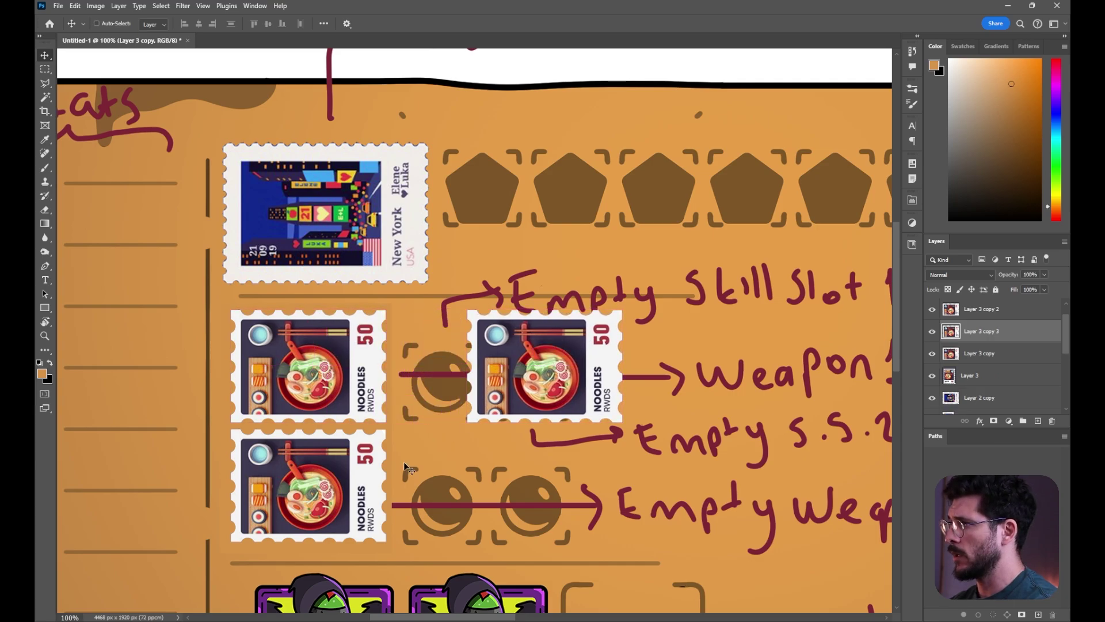
{"action": "left_click", "coordinate": [360, 475], "text": "ctrl"}
{"action": "key", "text": "Delete"}
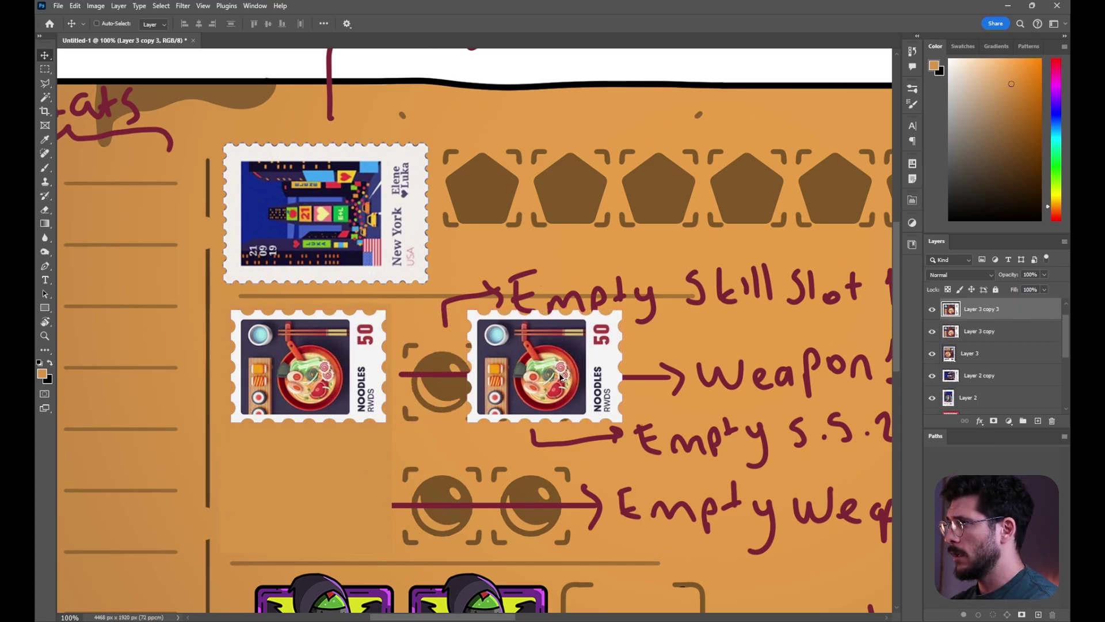
Fill the new stamp copy entirely with the off-white sampled from its border
{"action": "key", "text": "b"}
{"action": "left_click", "coordinate": [602, 349], "text": "alt"}
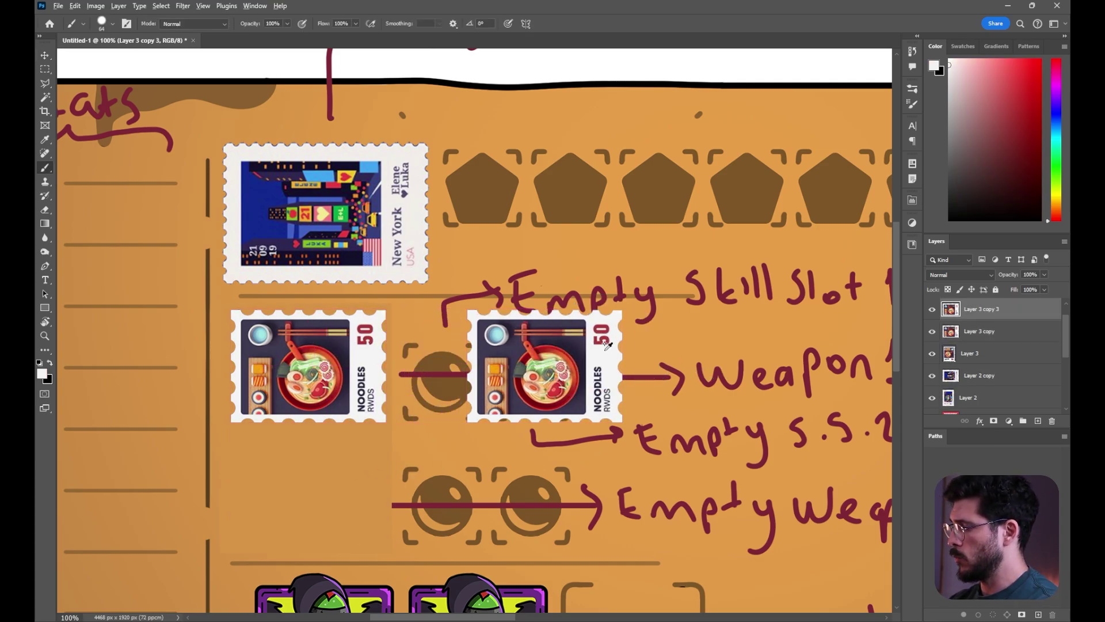
{"action": "key", "text": "shift+alt+BackSpace"}
Draw a rounded rectangle about 224 × 143 px inside the blank off-white stamp and fill it with black
{"action": "key", "text": "u"}
{"action": "left_click_drag", "start_coordinate": [489, 328], "coordinate": [606, 403]}
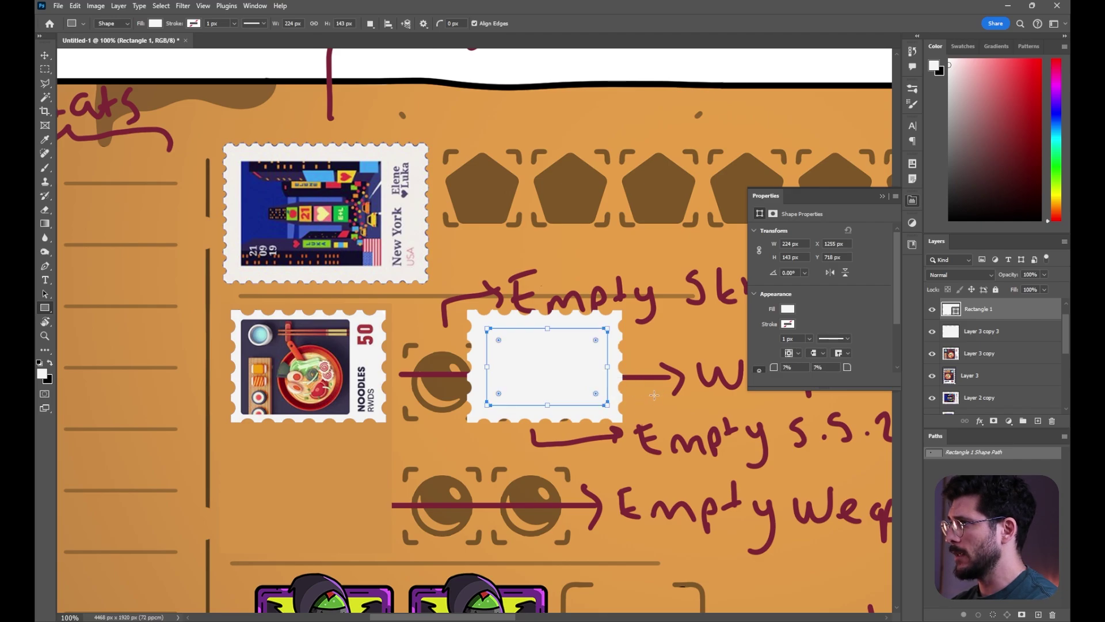
{"action": "key", "text": "v"}
{"action": "key", "text": "x"}
{"action": "key", "text": "alt+BackSpace"}
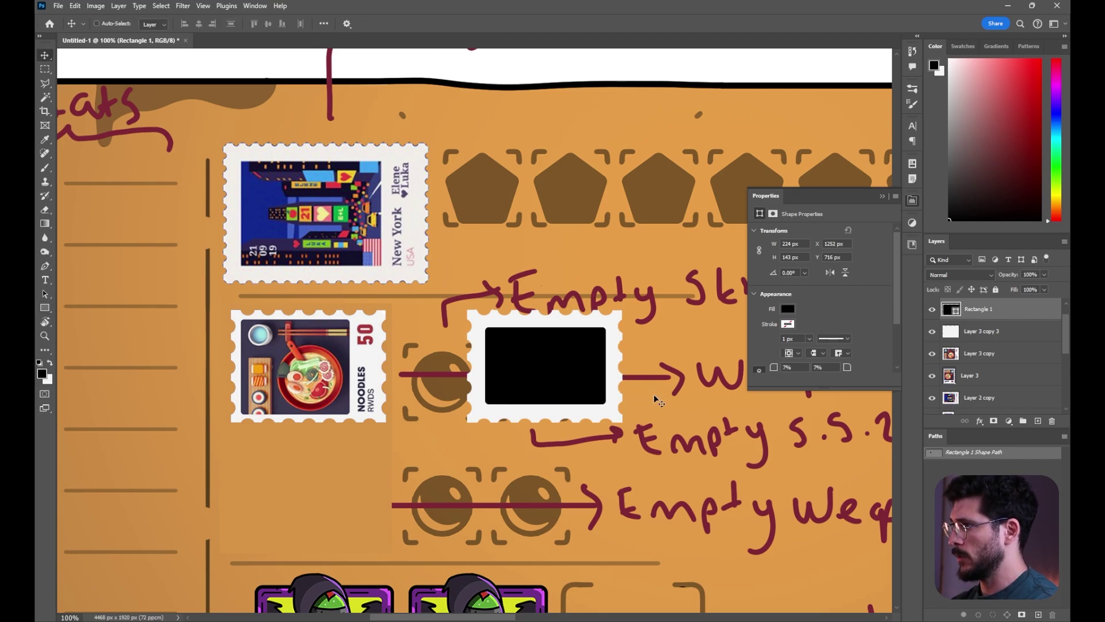
Hide the New York stamp layer that covers the character slot
{"action": "key", "text": "z"}
{"action": "left_click", "coordinate": [645, 412], "text": "alt"}
{"action": "left_click", "coordinate": [643, 411], "text": "alt"}
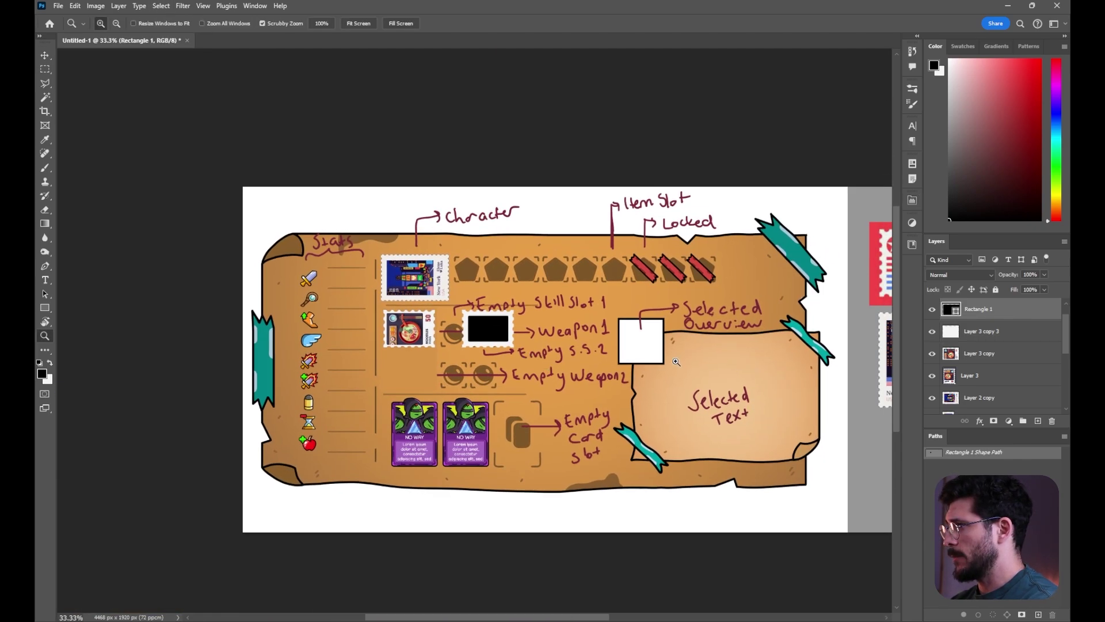
{"action": "left_click", "coordinate": [432, 278]}
{"action": "left_click", "coordinate": [432, 277]}
{"action": "left_click", "coordinate": [432, 277]}
{"action": "key", "text": "v"}
{"action": "left_click", "coordinate": [435, 292], "text": "ctrl"}
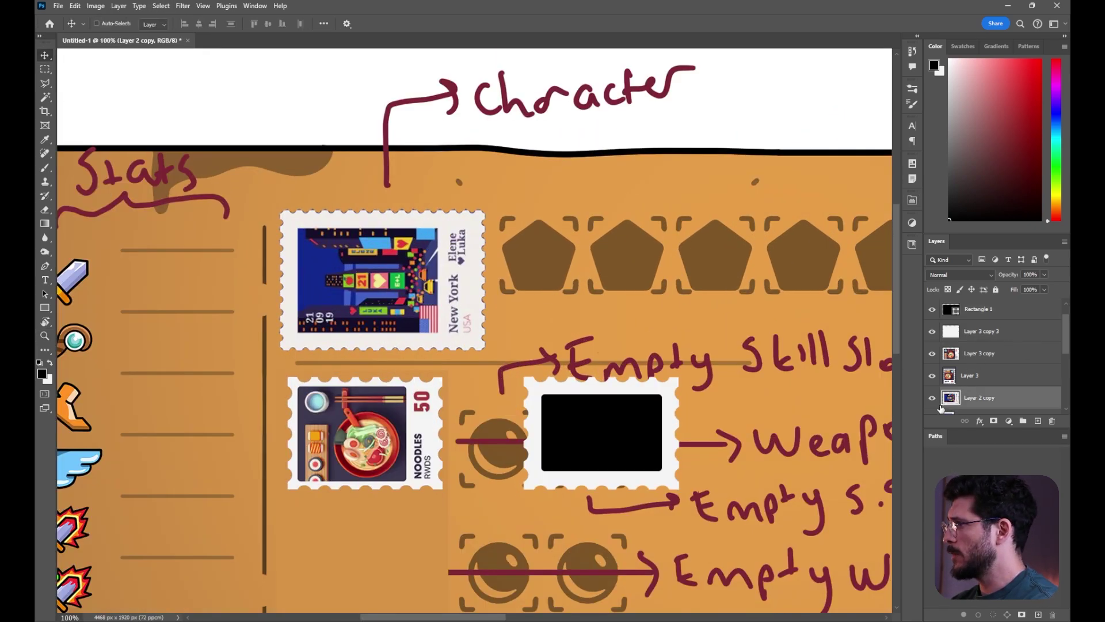
{"action": "left_click", "coordinate": [932, 397]}
Copy the character portrait from its slot and paste it over the blank stamp, clipped to the black rounded rectangle
{"action": "key", "text": "m"}
{"action": "left_click_drag", "start_coordinate": [313, 228], "coordinate": [452, 332]}
{"action": "key", "text": "v"}
{"action": "left_click", "coordinate": [612, 432], "text": "ctrl"}
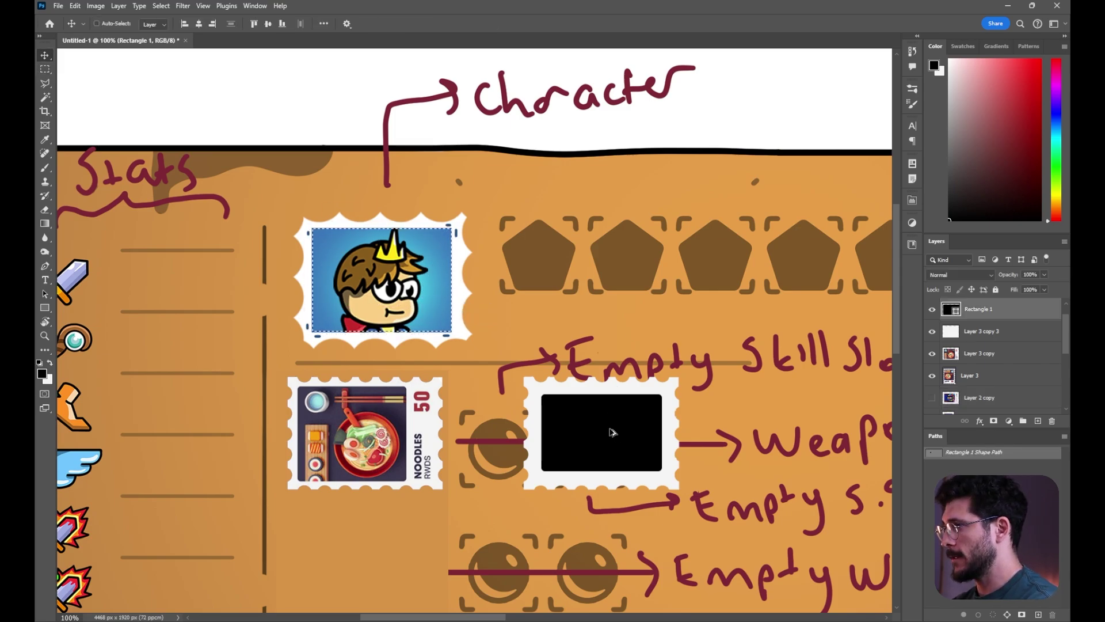
{"action": "key", "text": "ctrl+v"}
{"action": "left_click_drag", "start_coordinate": [507, 307], "coordinate": [724, 457]}
{"action": "left_click", "coordinate": [1024, 319], "text": "alt"}
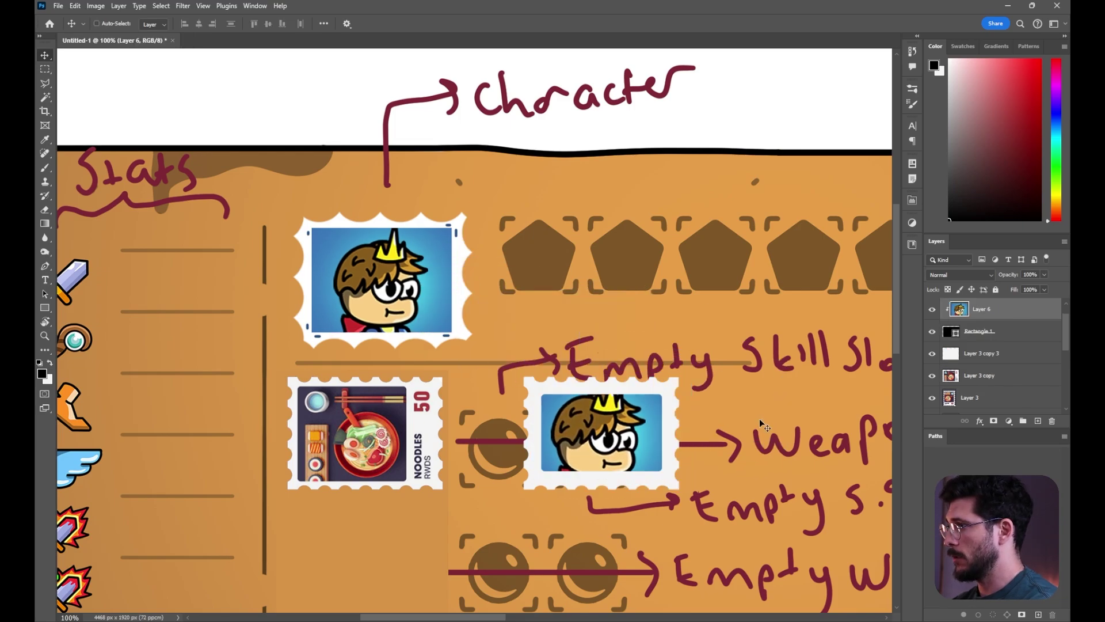
Scale the clipped portrait down slightly so more of the character fits inside the stamp's frame
{"action": "key", "text": "ctrl+t"}
{"action": "left_click_drag", "start_coordinate": [670, 482], "coordinate": [448, 378]}
{"action": "key", "text": "Return"}
{"action": "key", "text": "z"}
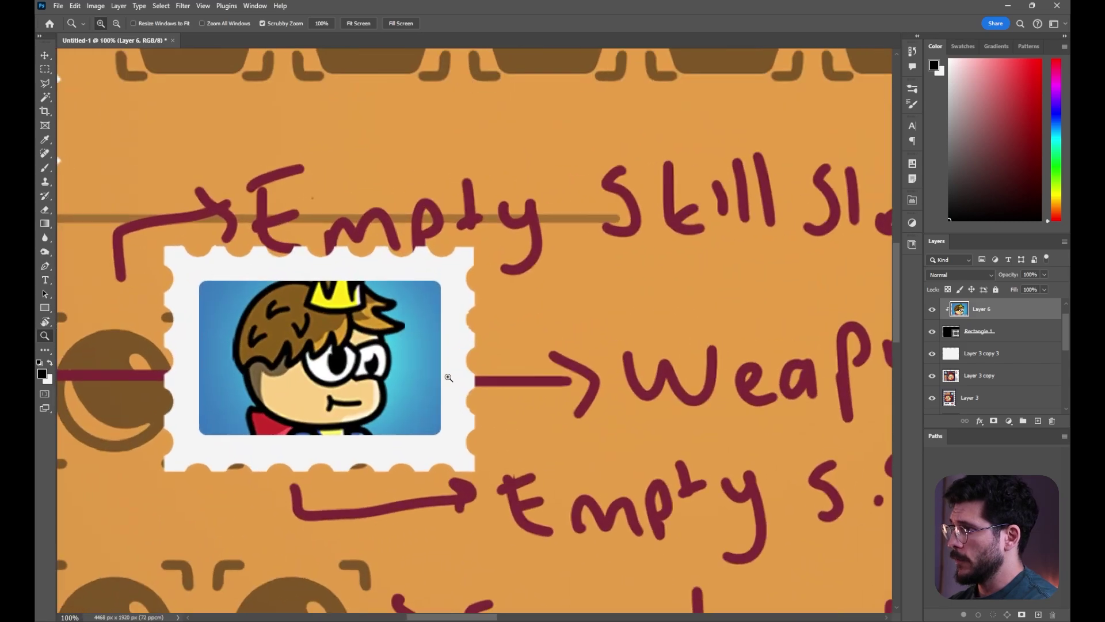
{"action": "left_click", "coordinate": [449, 377], "text": "alt"}
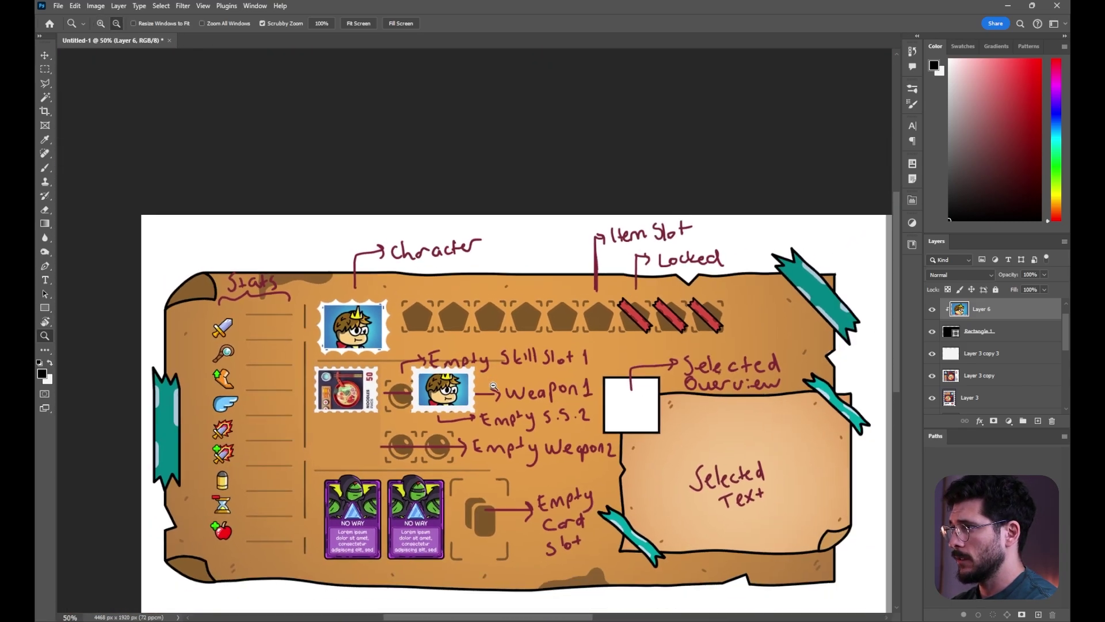
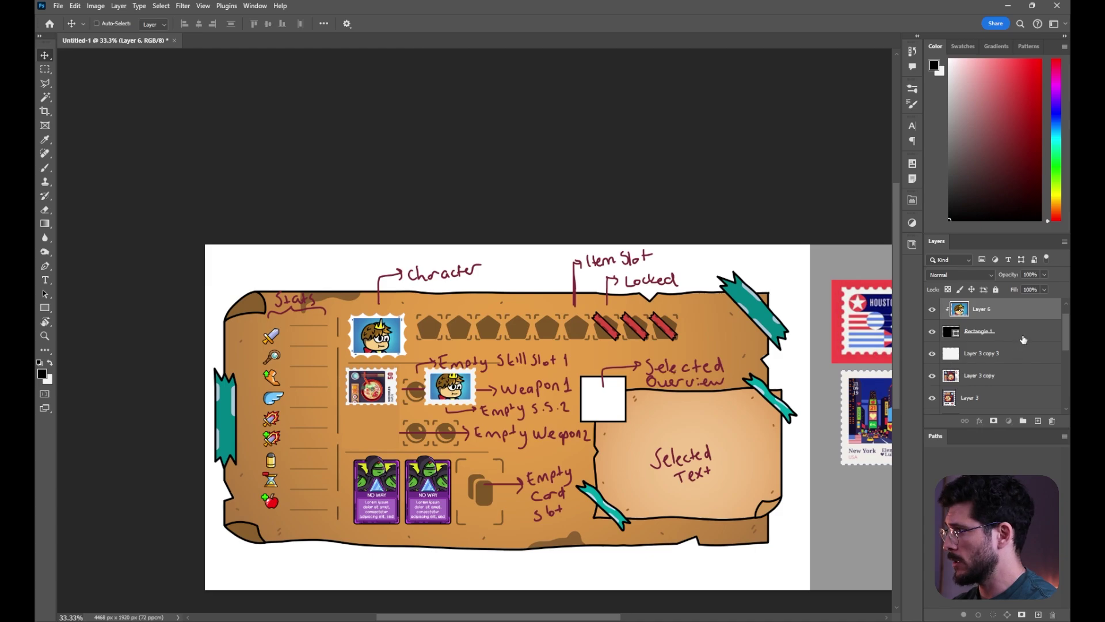
Enlarge the portrait slightly at its lower corner so it fully covers the black rounded rectangle
{"action": "left_click", "coordinate": [1022, 335]}
{"action": "key", "text": "z"}
{"action": "left_click_drag", "start_coordinate": [449, 392], "coordinate": [508, 340]}
{"action": "key", "text": "ctrl+t"}
{"action": "key", "text": "Return"}
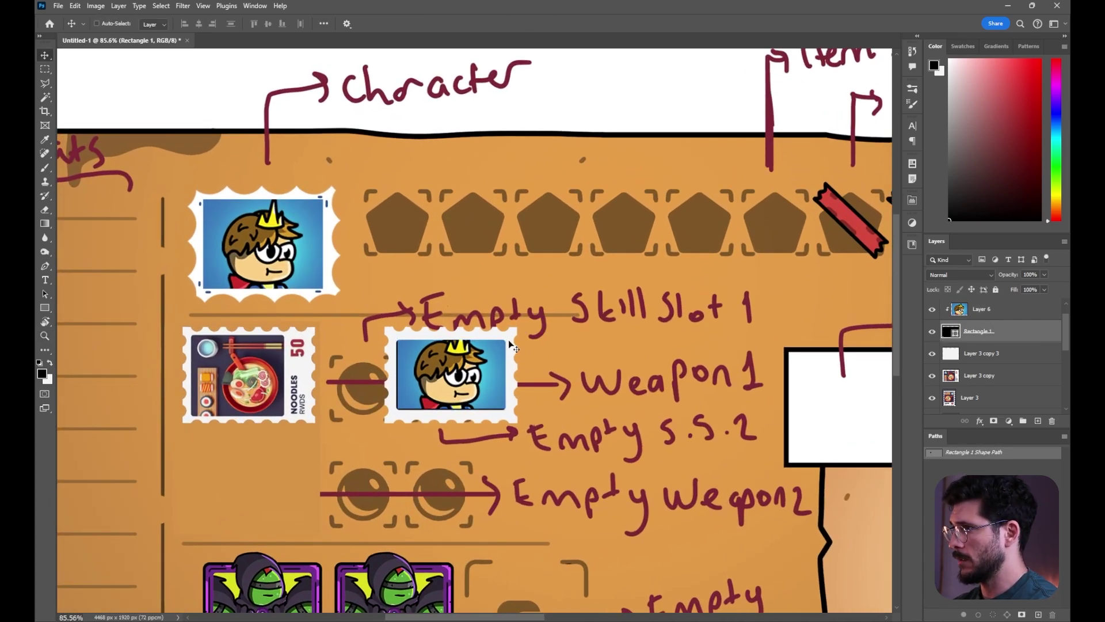
{"action": "left_click", "coordinate": [501, 362], "text": "ctrl"}
{"action": "key", "text": "ctrl+t"}
{"action": "left_click_drag", "start_coordinate": [398, 409], "coordinate": [394, 411]}
{"action": "key", "text": "Return"}
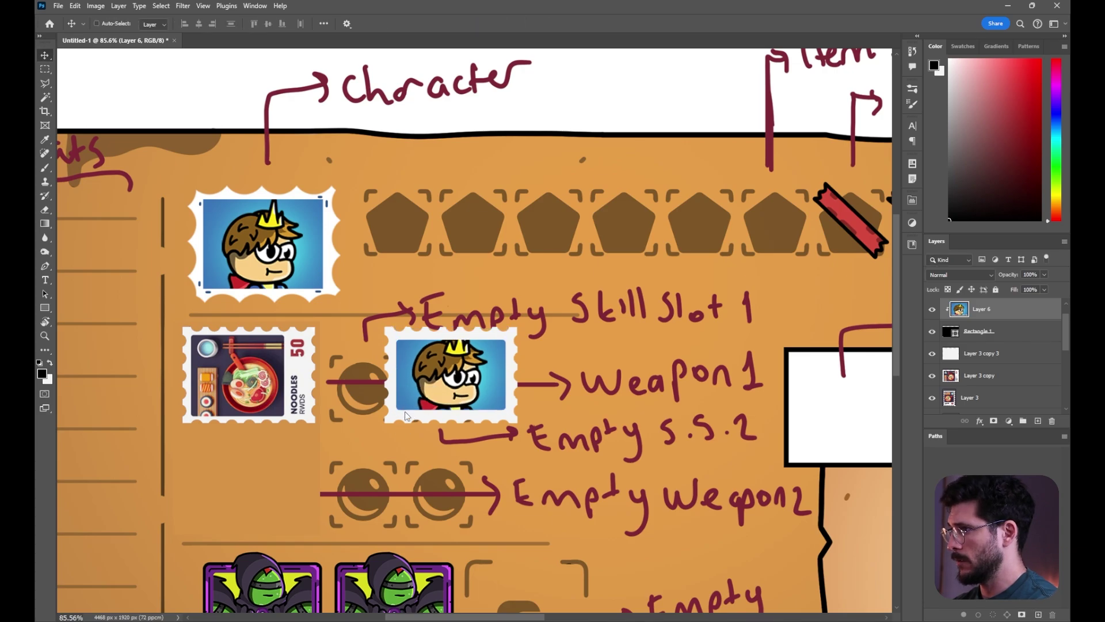
Move the Van Gogh reference stamp onto the layout, next to the new portrait stamp
{"action": "key", "text": "z"}
{"action": "left_click", "coordinate": [490, 389], "text": "alt"}
{"action": "left_click", "coordinate": [490, 389], "text": "alt"}
{"action": "left_click", "coordinate": [491, 388], "text": "alt"}
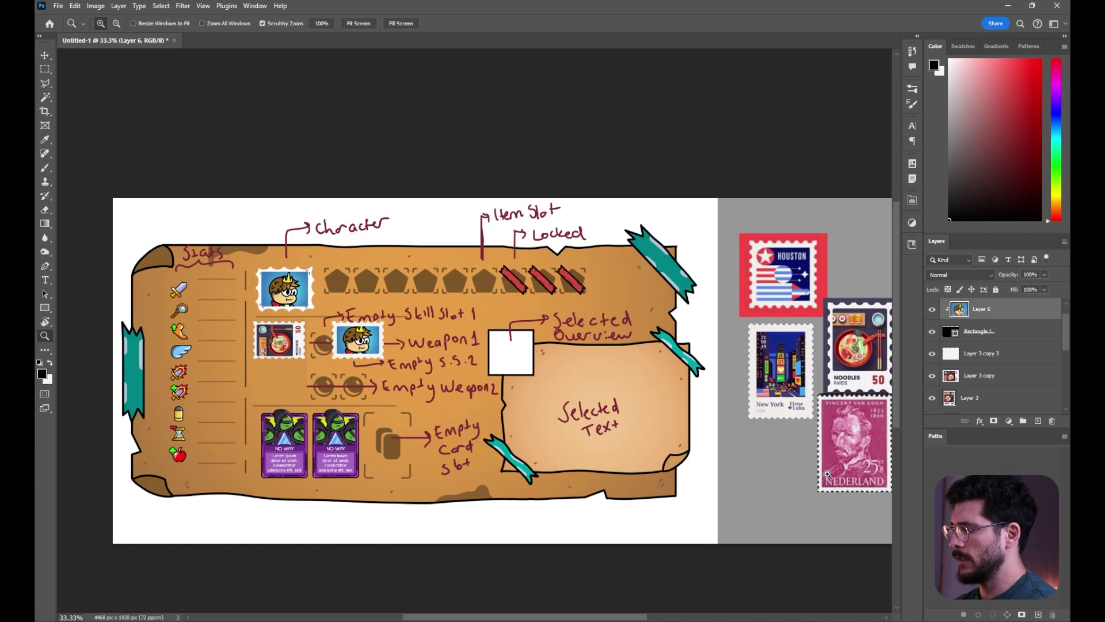
{"action": "key", "text": "v"}
{"action": "left_click", "coordinate": [853, 458], "text": "ctrl"}
{"action": "left_click_drag", "start_coordinate": [847, 458], "coordinate": [421, 358]}
{"action": "key", "text": "z"}
{"action": "left_click_drag", "start_coordinate": [358, 330], "coordinate": [506, 332]}
{"action": "left_click_drag", "start_coordinate": [514, 389], "coordinate": [553, 374]}
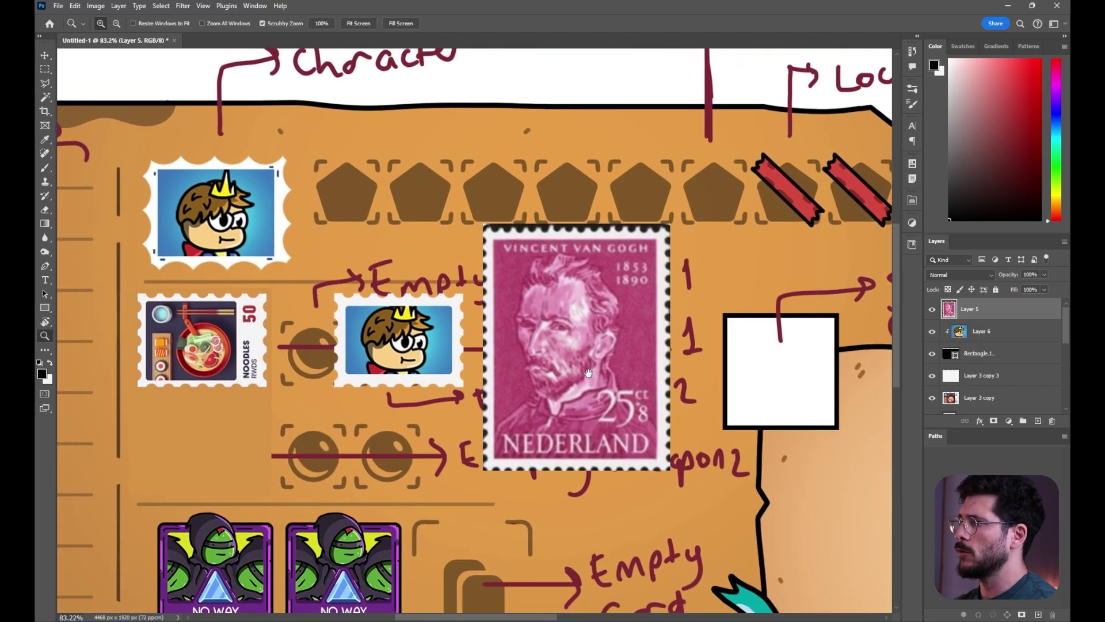
Add a new layer above the clipped portrait and fill a rectangle covering the whole stamp with black
{"action": "key", "text": "v"}
{"action": "left_click", "coordinate": [439, 348], "text": "ctrl"}
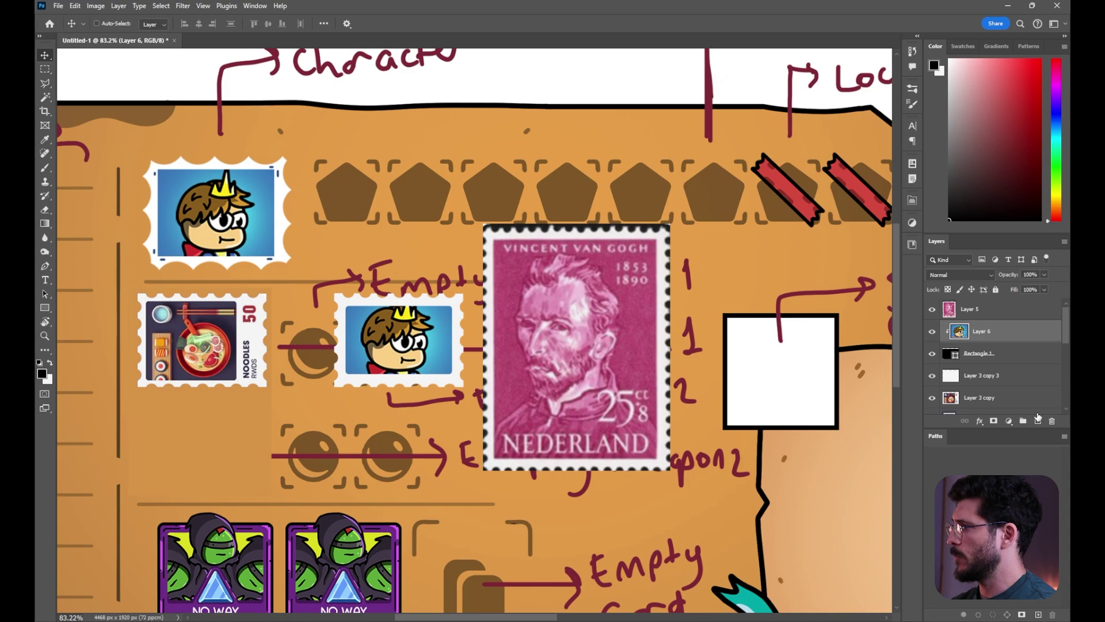
{"action": "left_click", "coordinate": [1038, 426]}
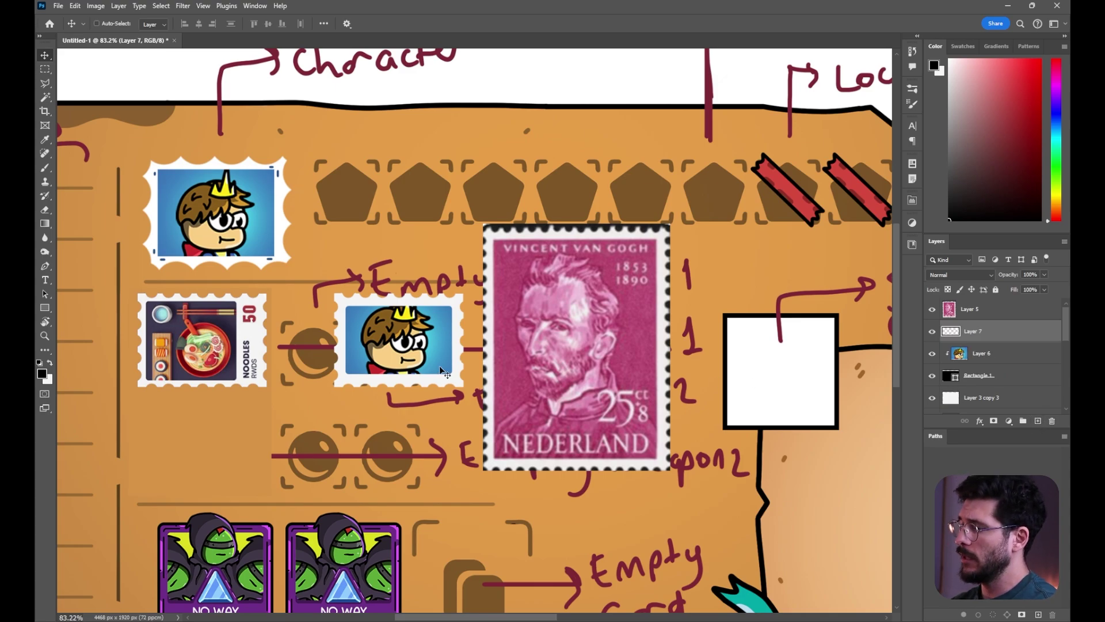
{"action": "key", "text": "m"}
{"action": "left_click_drag", "start_coordinate": [336, 289], "coordinate": [471, 385]}
{"action": "key", "text": "alt+BackSpace"}
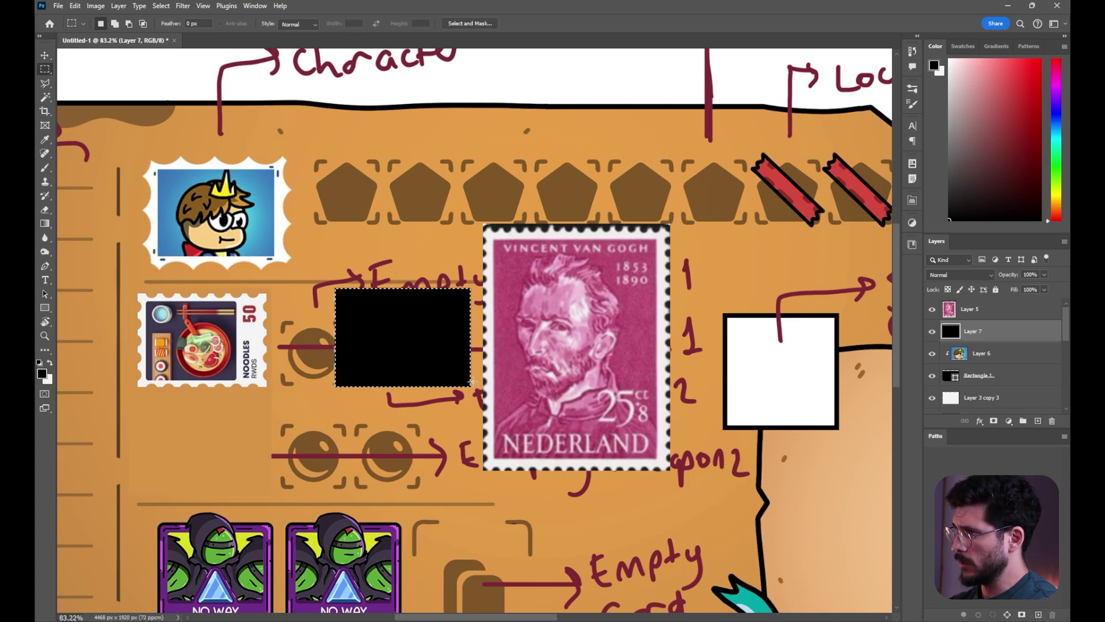
{"action": "key", "text": "ctrl+d"}
Apply the Add Noise filter to the black rectangle with a 96.63% amount, uniform distribution and monochromatic enabled
{"action": "left_click", "coordinate": [182, 5]}
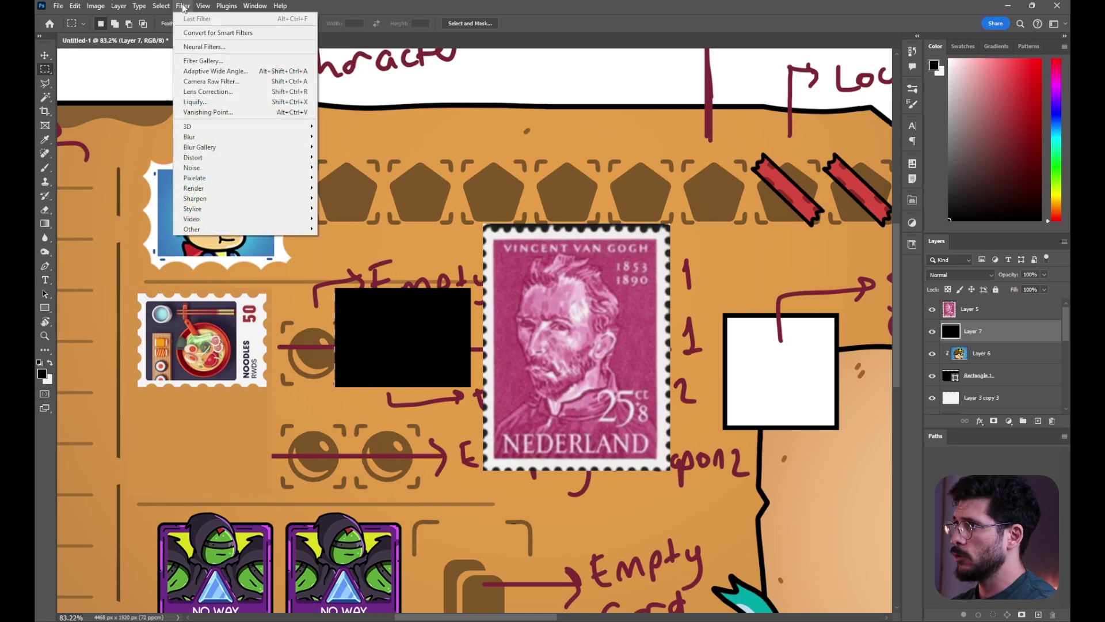
{"action": "mouse_move", "coordinate": [242, 167]}
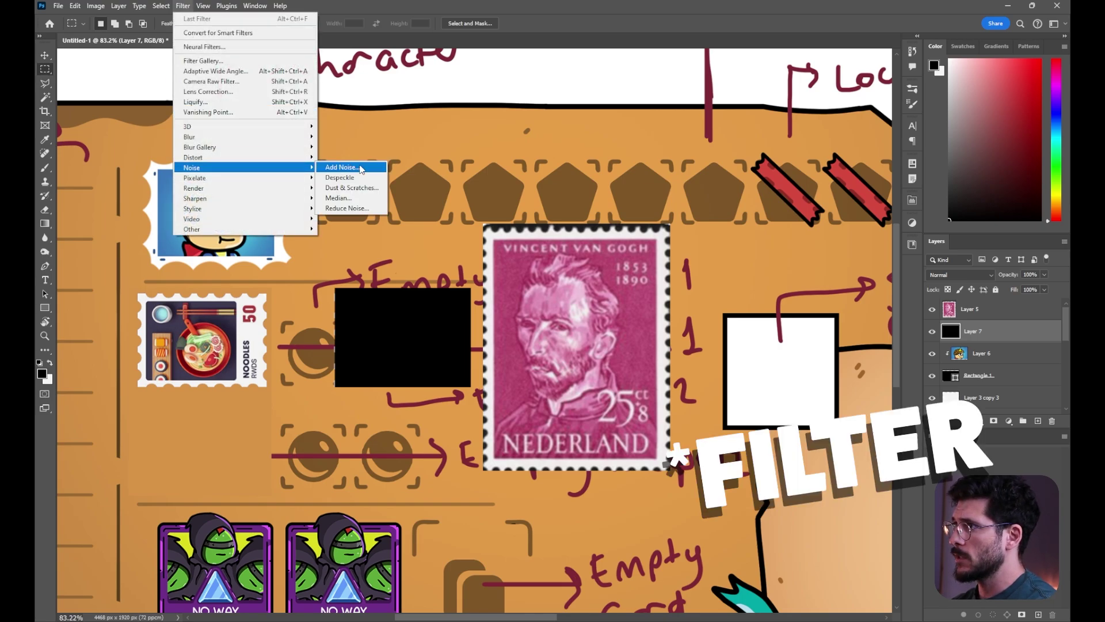
{"action": "left_click", "coordinate": [341, 167]}
{"action": "left_click", "coordinate": [538, 283]}
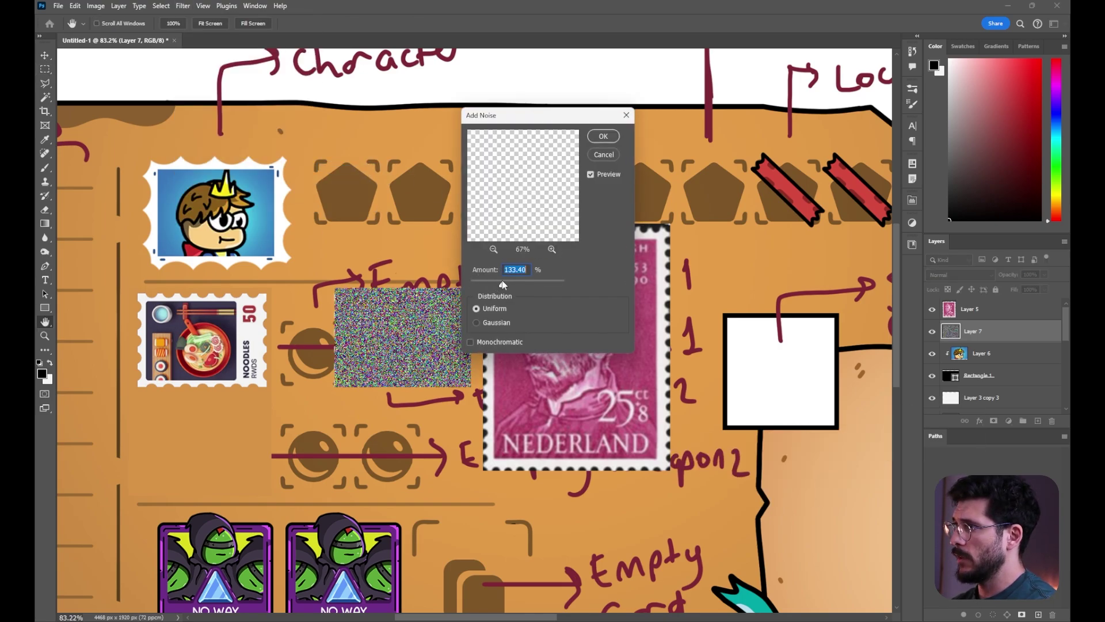
{"action": "left_click_drag", "start_coordinate": [502, 281], "coordinate": [511, 283]}
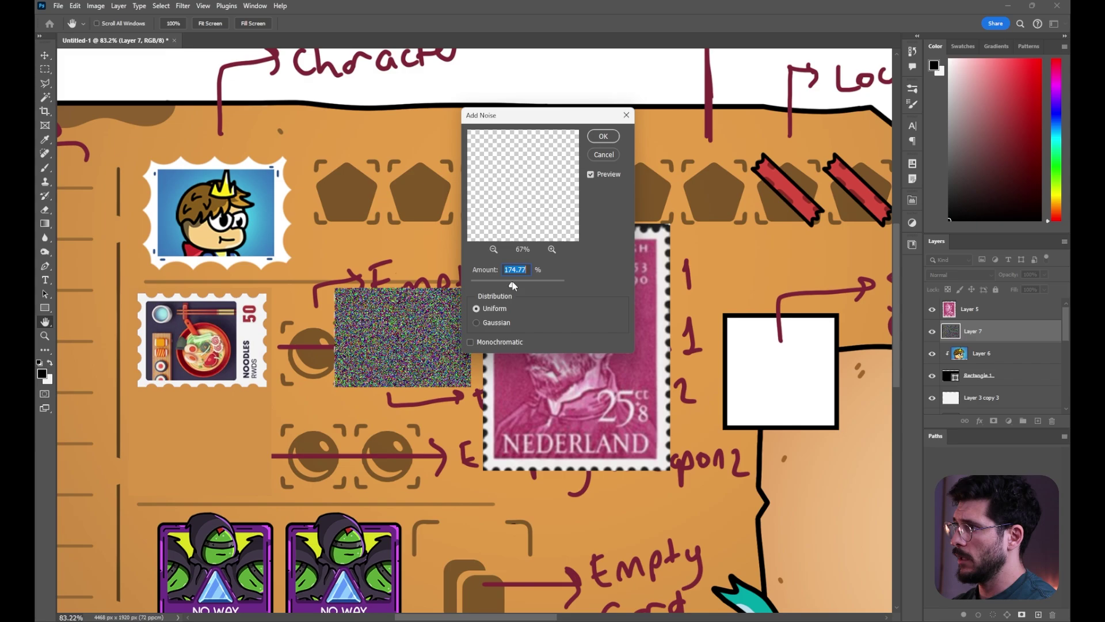
{"action": "left_click", "coordinate": [475, 341]}
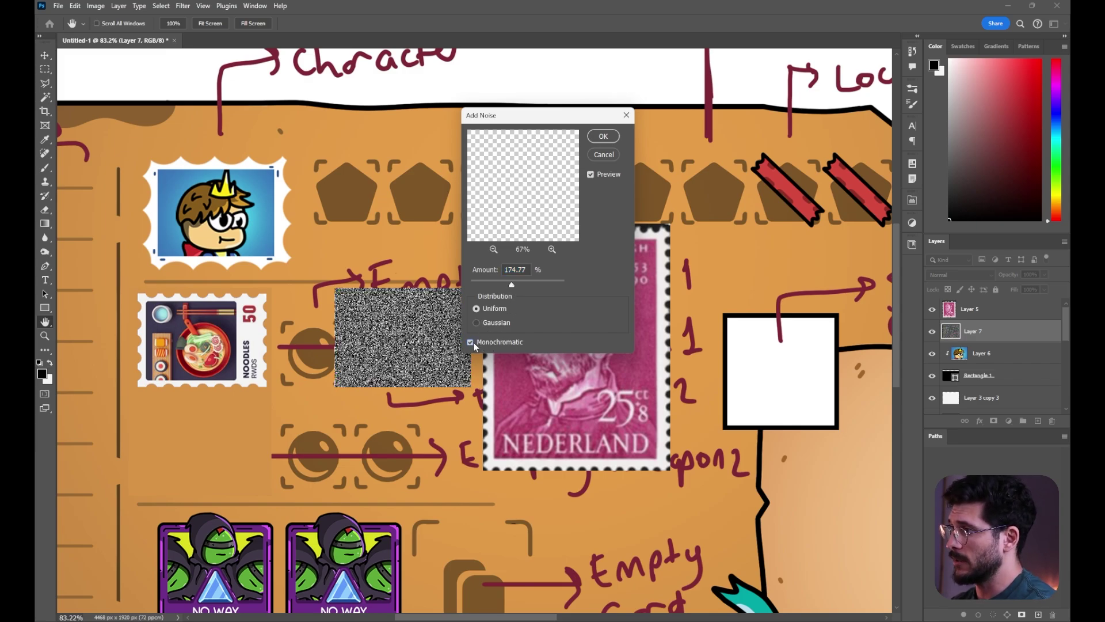
{"action": "left_click_drag", "start_coordinate": [511, 285], "coordinate": [494, 286]}
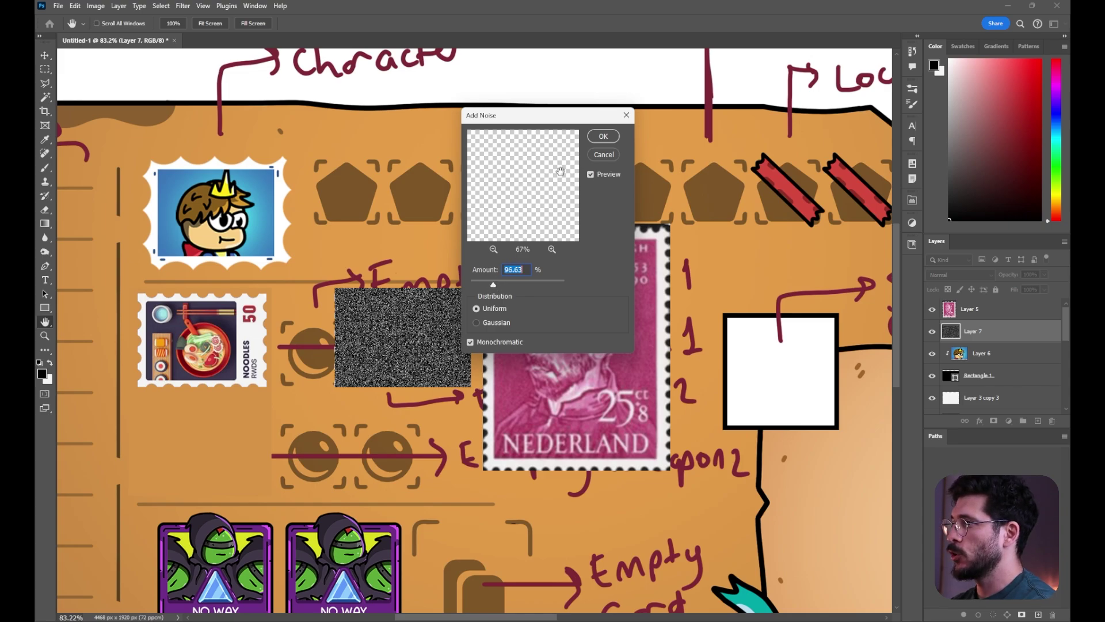
{"action": "left_click", "coordinate": [601, 136]}
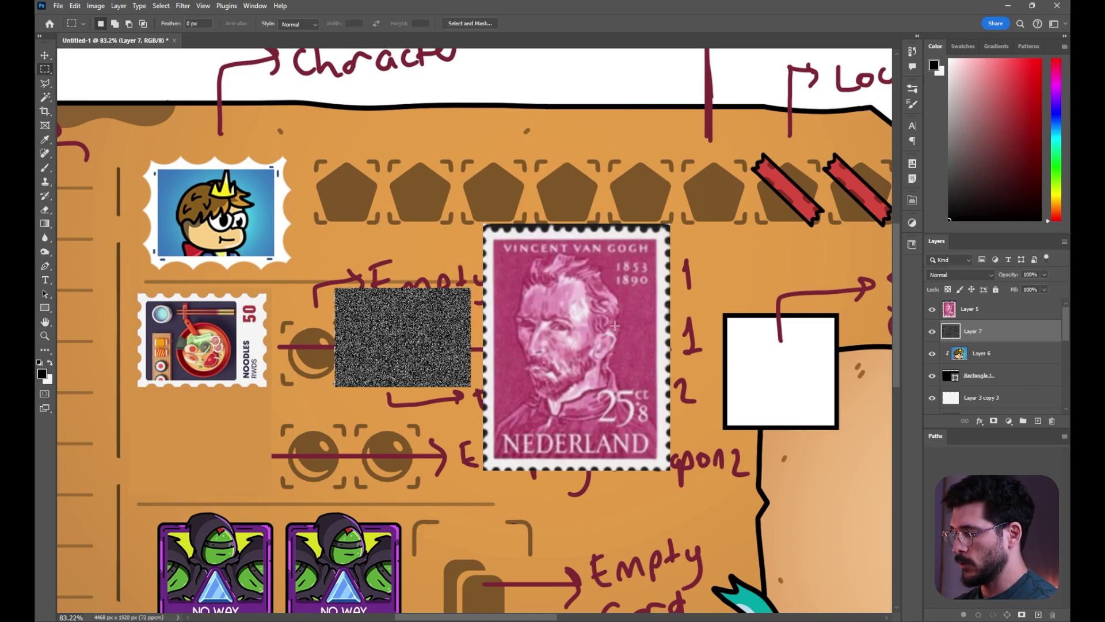
Enlarge the noise rectangle well beyond the stamp and clip its layer to the portrait frame
{"action": "key", "text": "ctrl+t"}
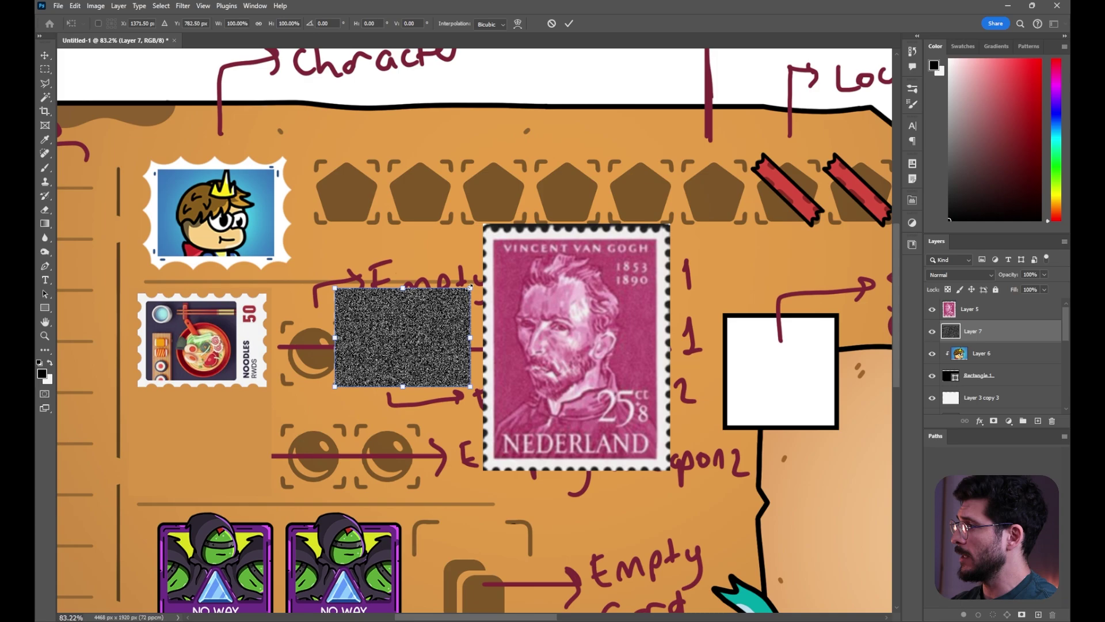
{"action": "left_click_drag", "start_coordinate": [469, 287], "coordinate": [563, 227]}
{"action": "key", "text": "Return"}
{"action": "key", "text": "z"}
{"action": "left_click_drag", "start_coordinate": [390, 342], "coordinate": [426, 352]}
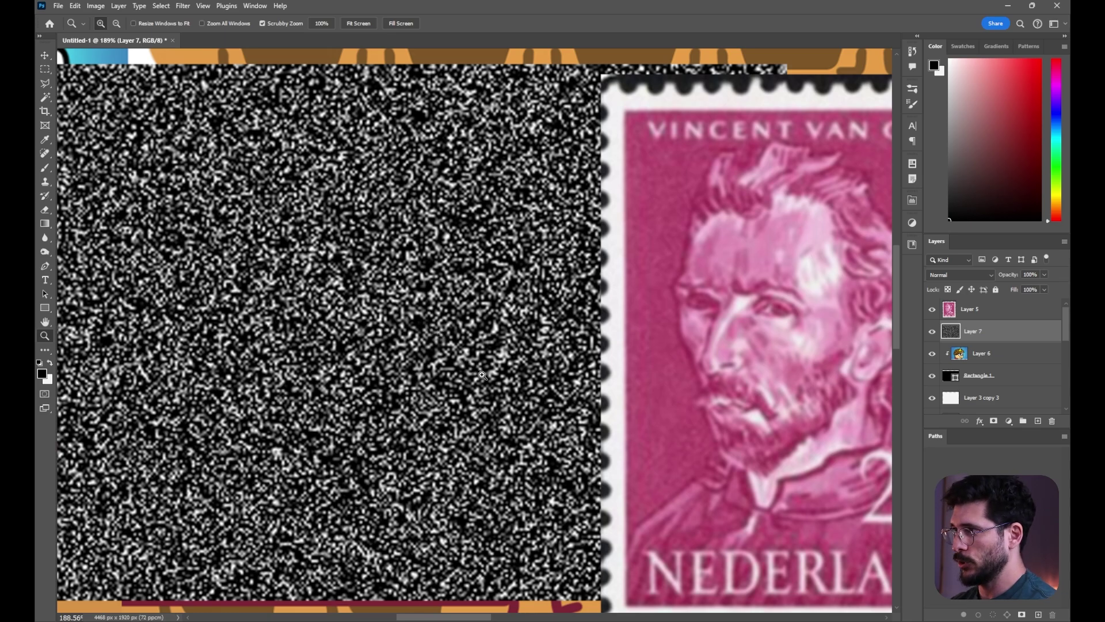
{"action": "mouse_move", "coordinate": [482, 376]}
{"action": "left_mouse_down"}
{"action": "mouse_move", "coordinate": [440, 356]}
{"action": "mouse_move", "coordinate": [481, 358]}
{"action": "left_mouse_up"}
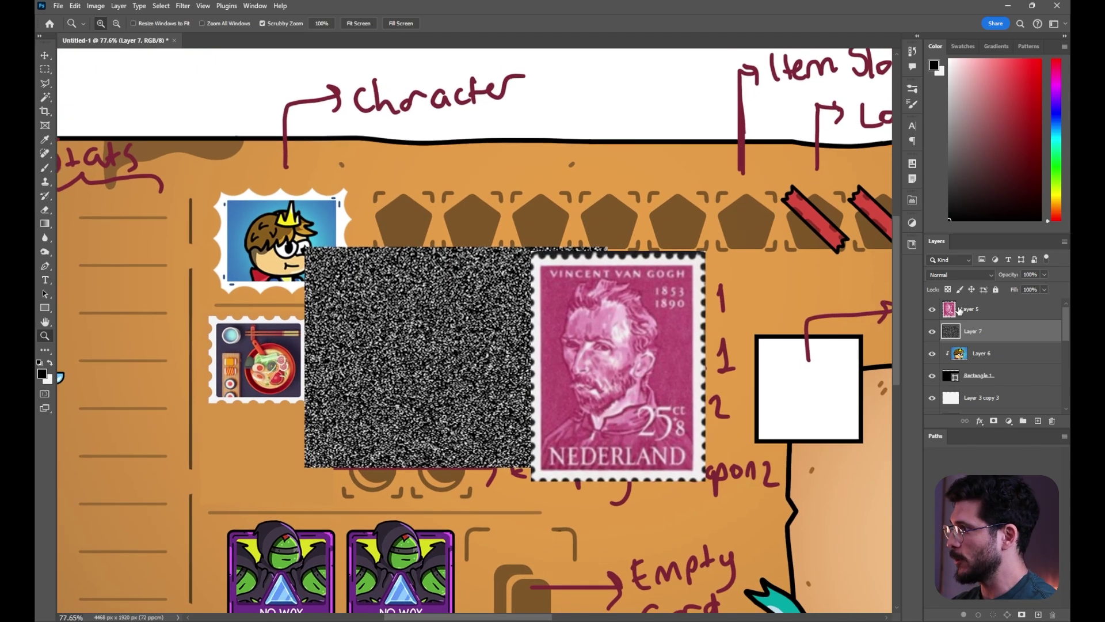
{"action": "key", "text": "ctrl+alt+g"}
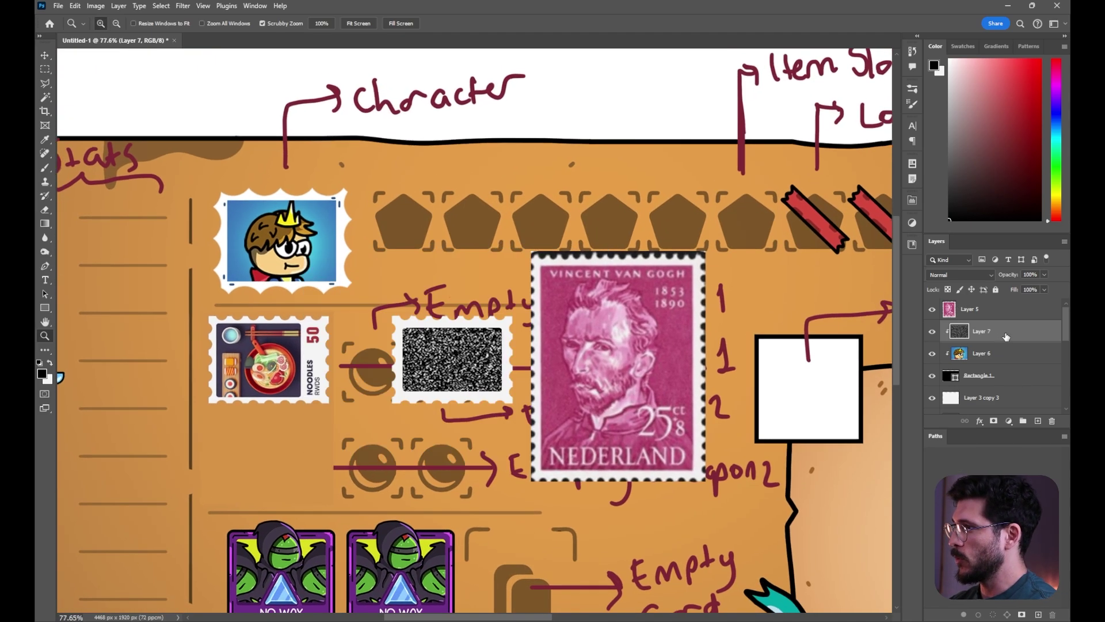
Set the noise layer's blend mode to Screen and its opacity to 22%
{"action": "left_click", "coordinate": [970, 275]}
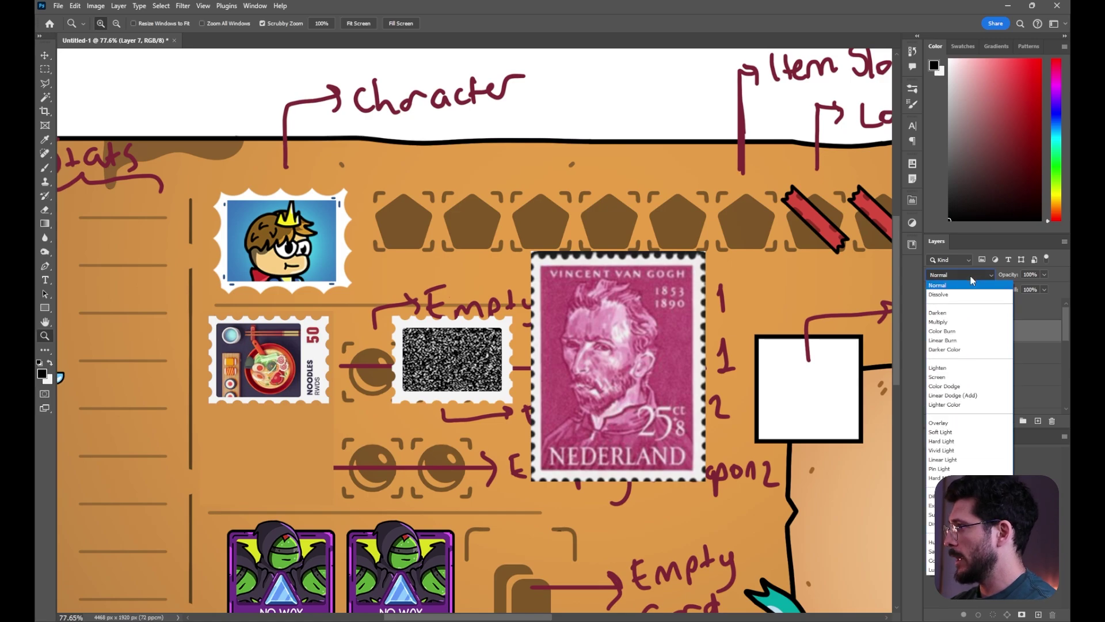
{"action": "left_click", "coordinate": [958, 379]}
{"action": "left_click_drag", "start_coordinate": [1009, 273], "coordinate": [963, 287]}
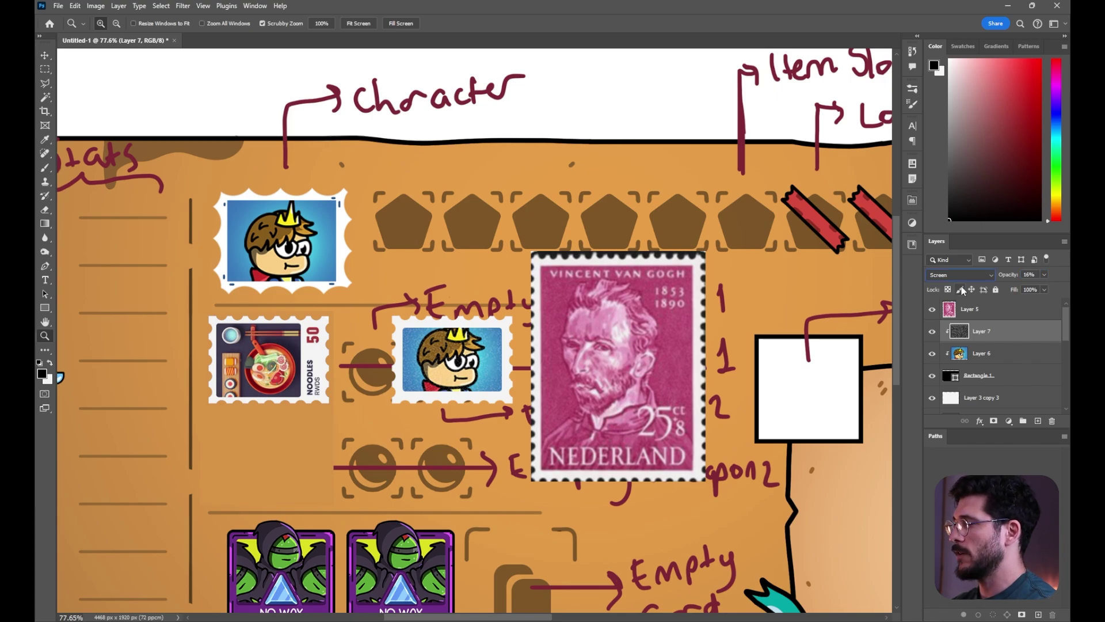
{"action": "left_click", "coordinate": [614, 369], "text": "alt"}
{"action": "left_click", "coordinate": [614, 369]}
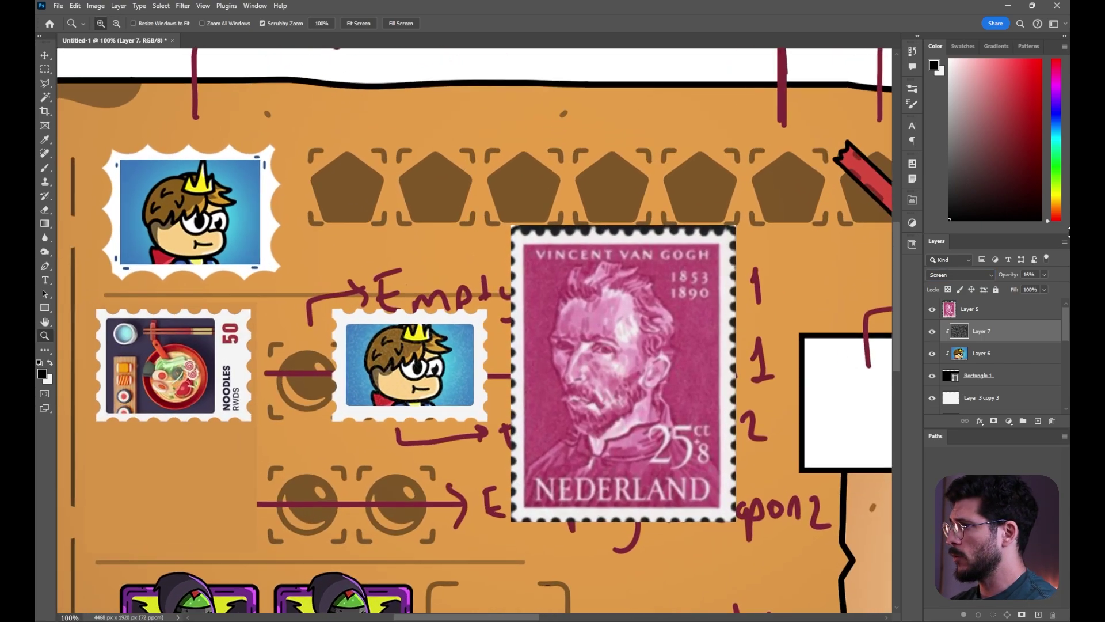
{"action": "left_click_drag", "start_coordinate": [1007, 277], "coordinate": [1009, 276]}
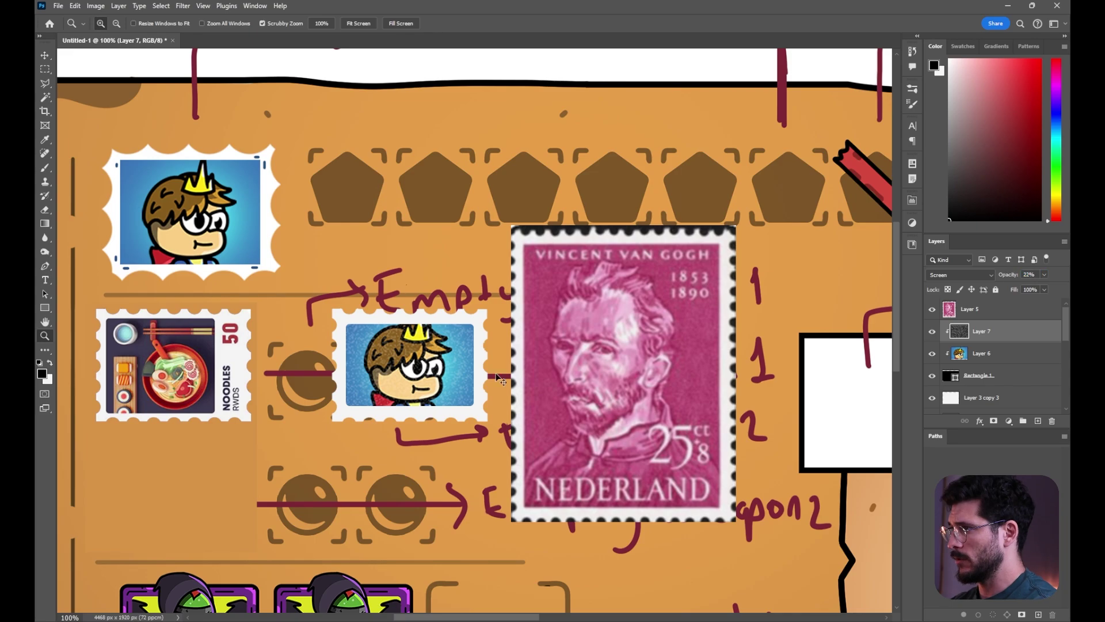
Scale the noise texture down to 79.39% for a finer grain
{"action": "key", "text": "ctrl+t"}
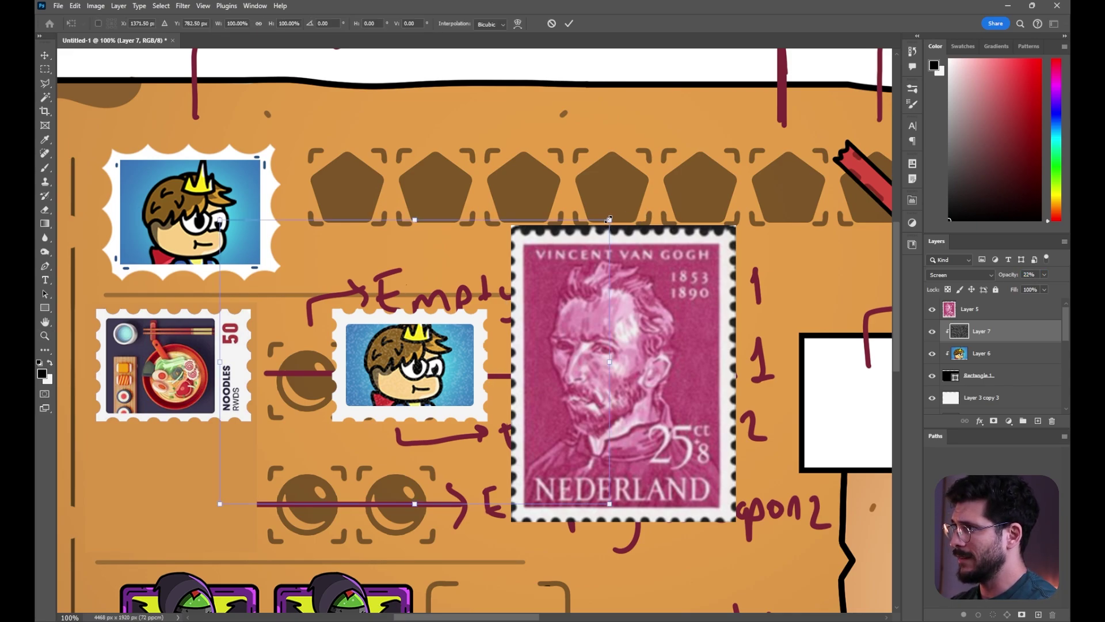
{"action": "left_click_drag", "start_coordinate": [609, 219], "coordinate": [569, 249]}
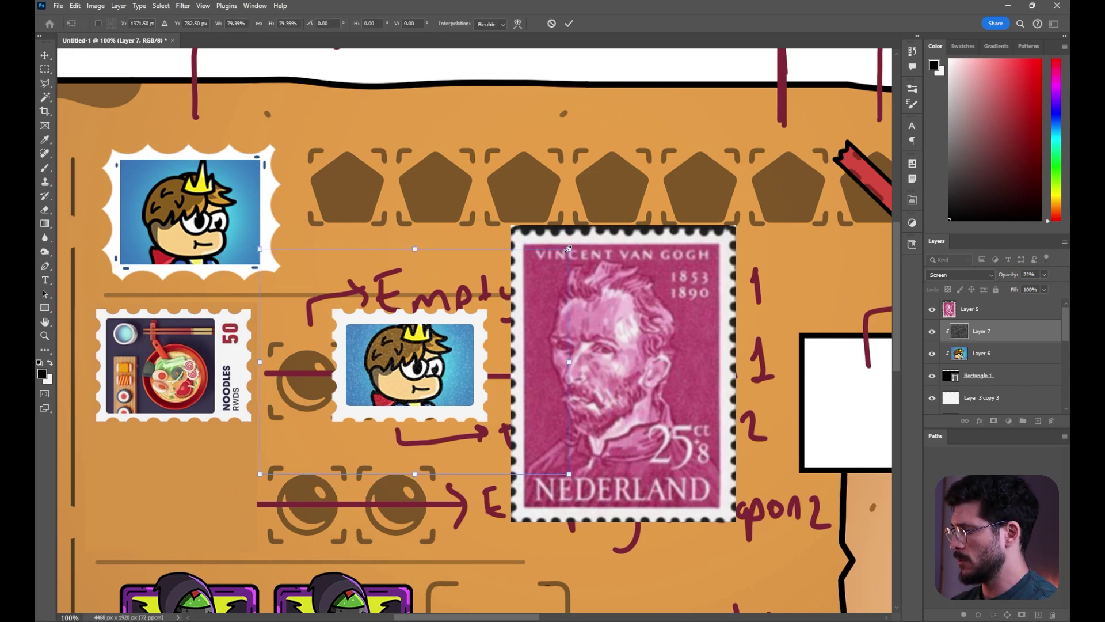
{"action": "key", "text": "Return"}
Group the noise, portrait, rounded rectangle and off-white stamp layers together
{"action": "key", "text": "z"}
{"action": "left_click", "coordinate": [549, 354], "text": "alt"}
{"action": "left_click", "coordinate": [537, 385], "text": "alt"}
{"action": "left_click", "coordinate": [1022, 380], "text": "shift"}
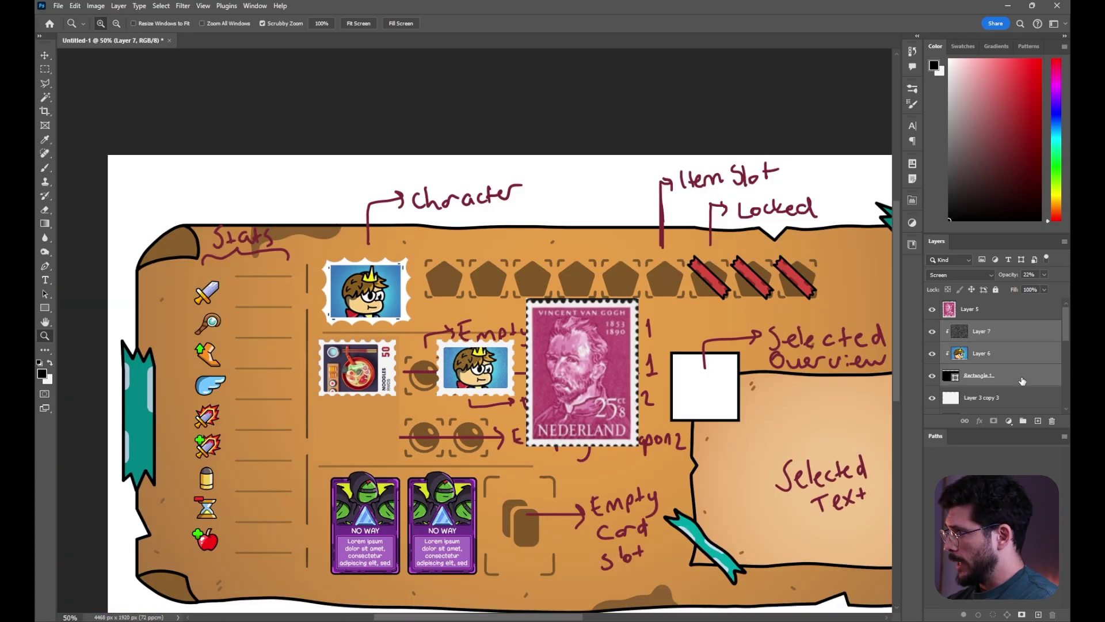
{"action": "left_click", "coordinate": [1030, 403]}
{"action": "left_click", "coordinate": [1004, 339], "text": "shift"}
{"action": "key", "text": "ctrl+g"}
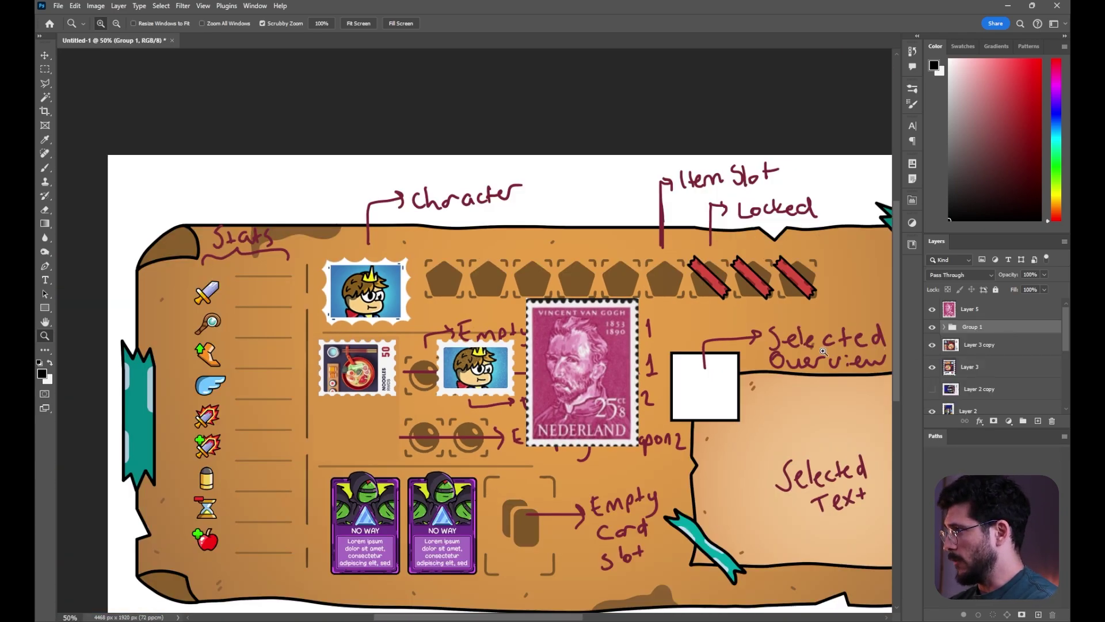
Move the grouped portrait stamp over the character slot and enlarge it to cover the old frame
{"action": "key", "text": "v"}
{"action": "left_click_drag", "start_coordinate": [494, 384], "coordinate": [397, 318]}
{"action": "key", "text": "ctrl+t"}
{"action": "key", "text": "z"}
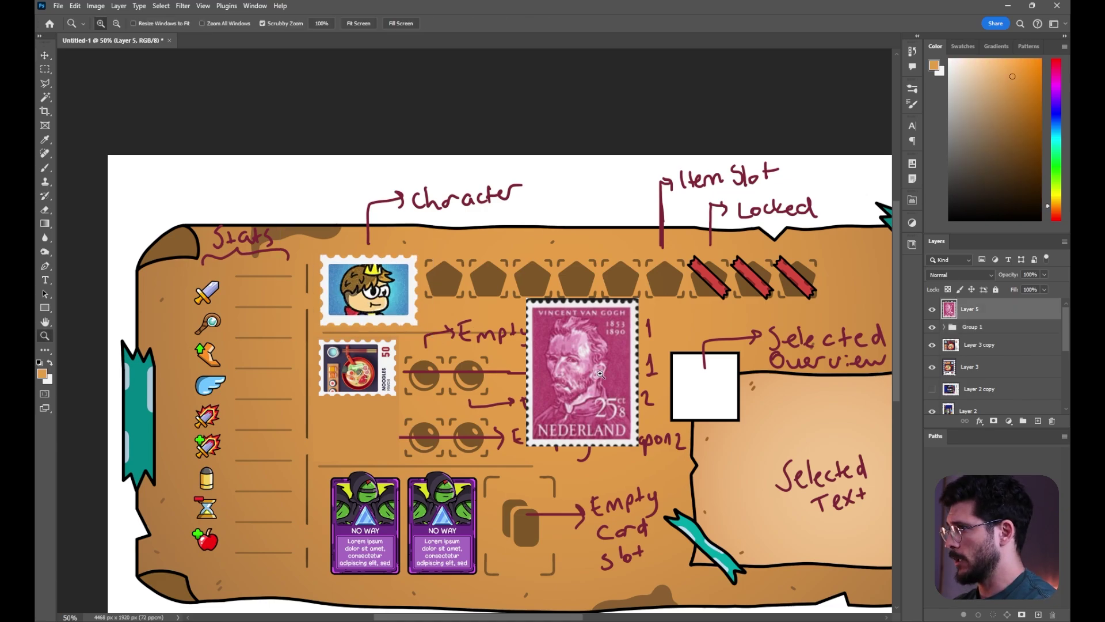
{"action": "left_click_drag", "start_coordinate": [608, 372], "coordinate": [544, 369]}
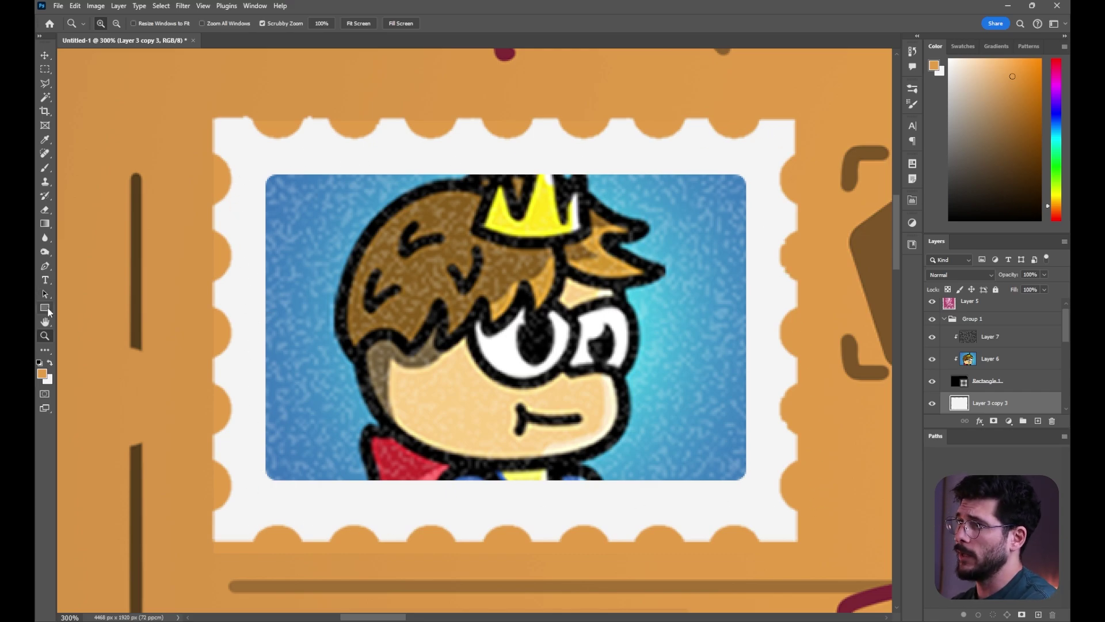
Draw a 362 × 262 px off-white rectangle over the old stamp frame, behind the portrait, and lower its opacity to 40%
{"action": "left_click", "coordinate": [45, 309]}
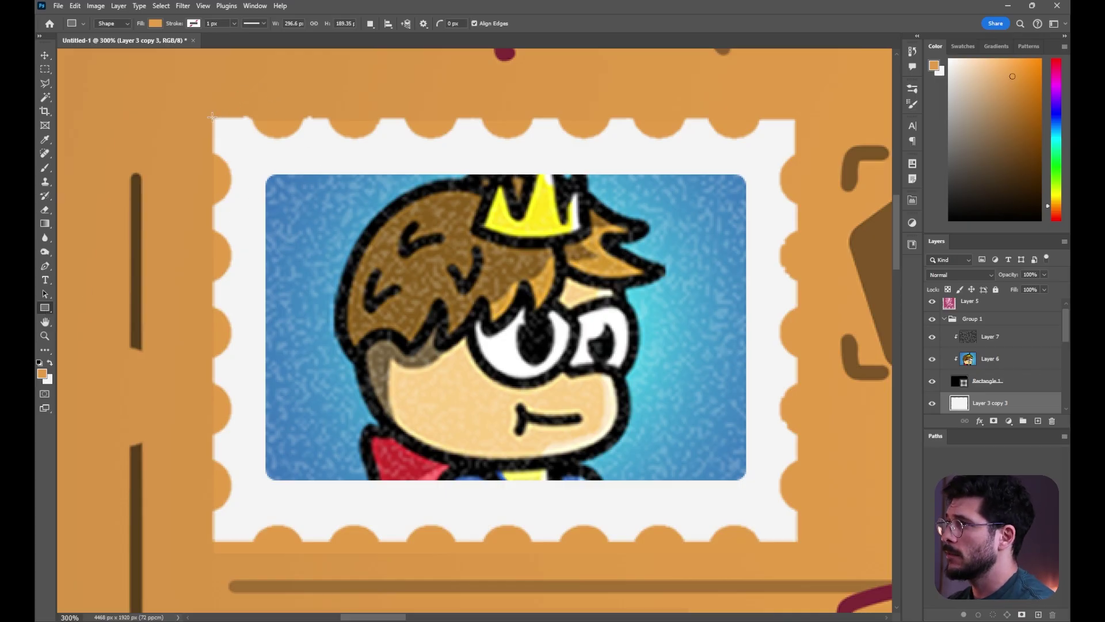
{"action": "left_click_drag", "start_coordinate": [211, 117], "coordinate": [798, 542]}
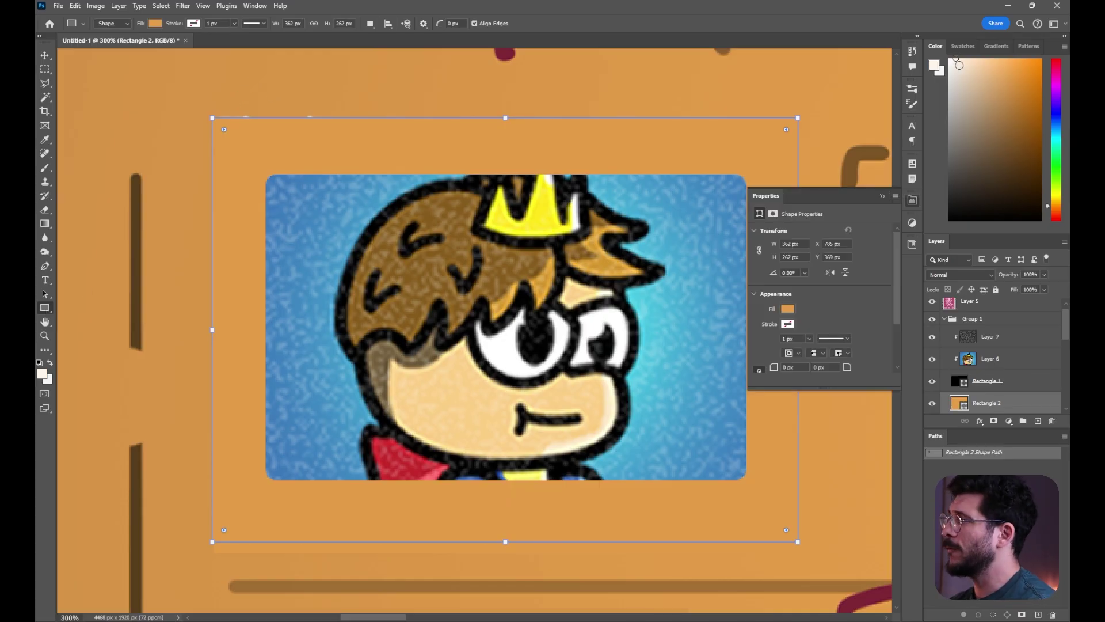
{"action": "left_click", "coordinate": [959, 65]}
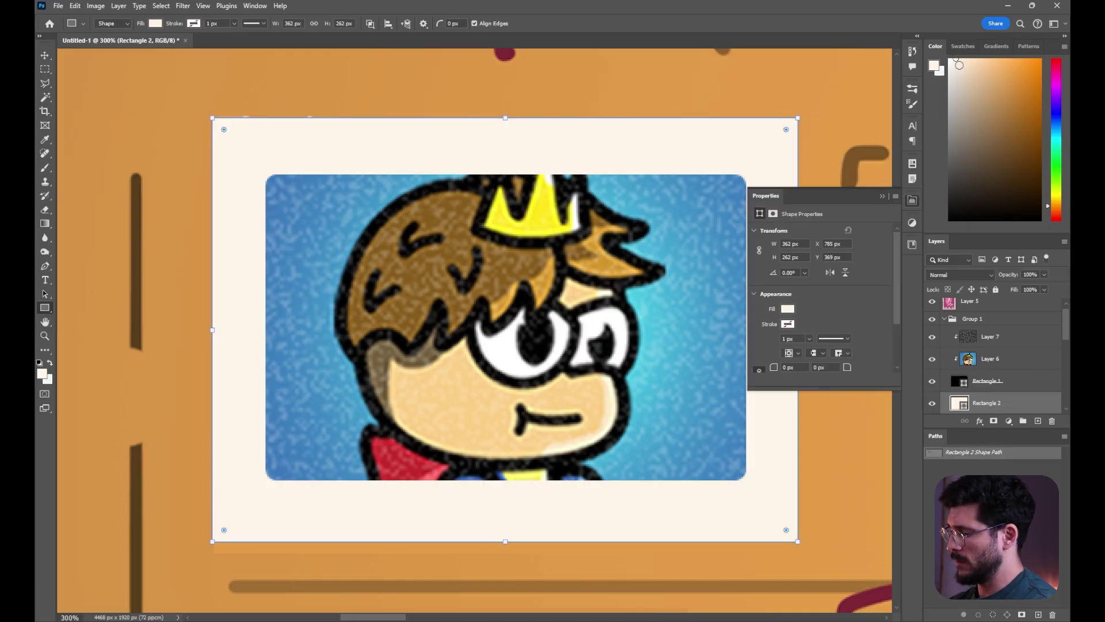
{"action": "left_click", "coordinate": [912, 201]}
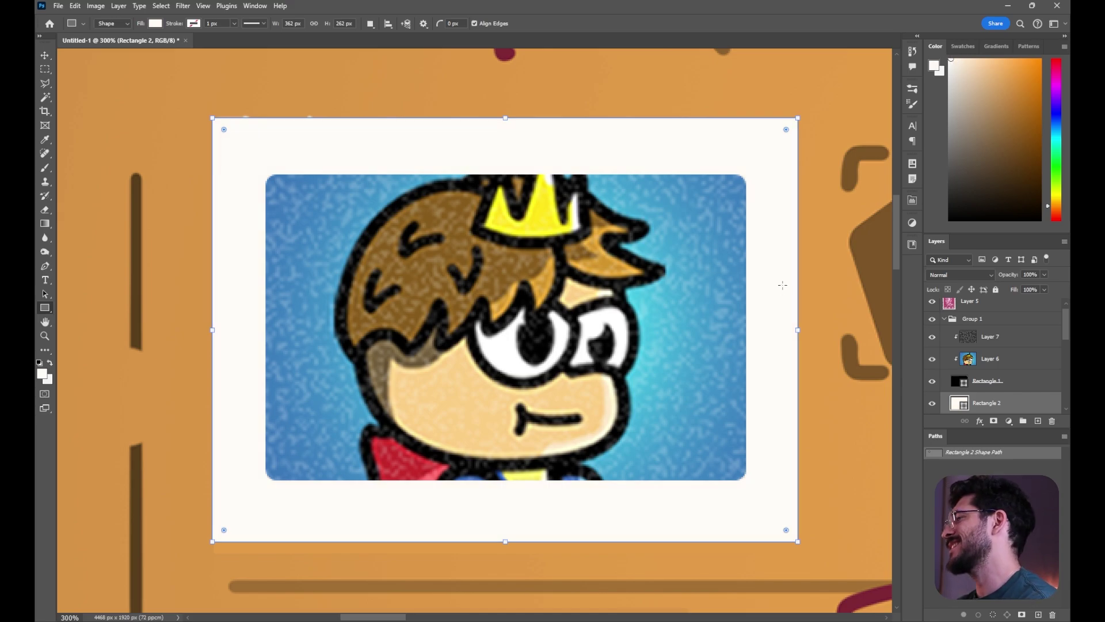
{"action": "key", "text": "i"}
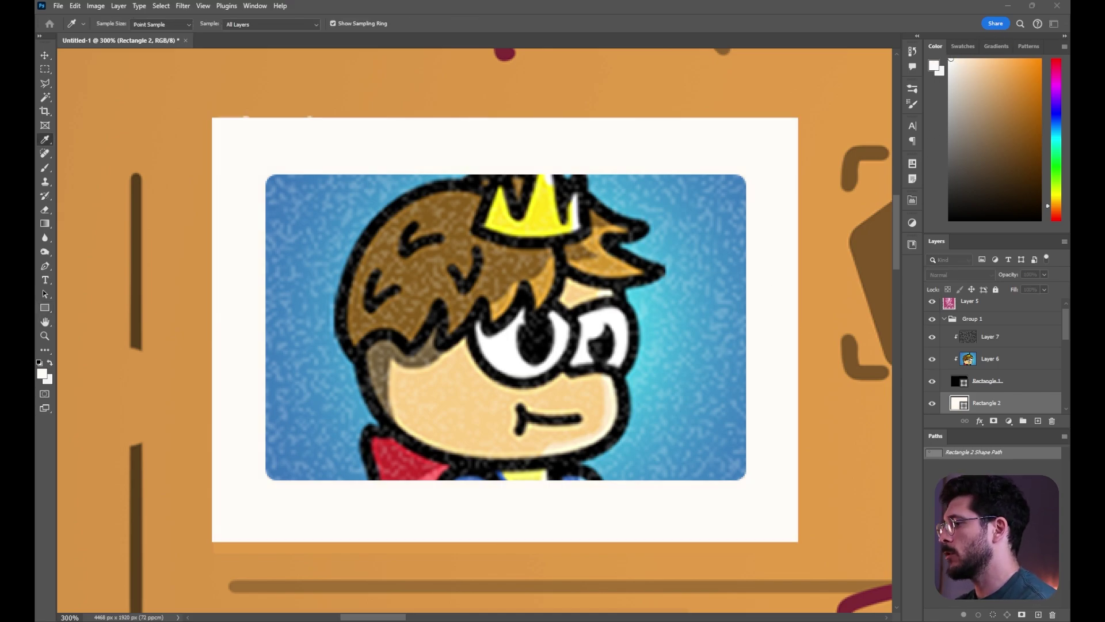
{"action": "left_click_drag", "start_coordinate": [512, 621], "coordinate": [751, 222]}
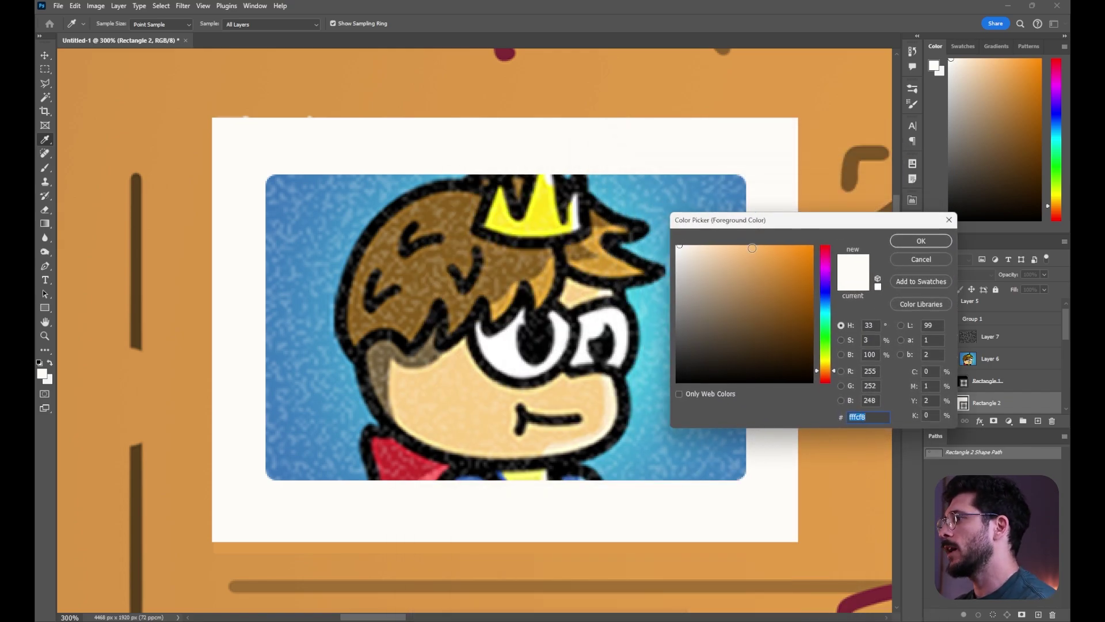
{"action": "left_click", "coordinate": [921, 243]}
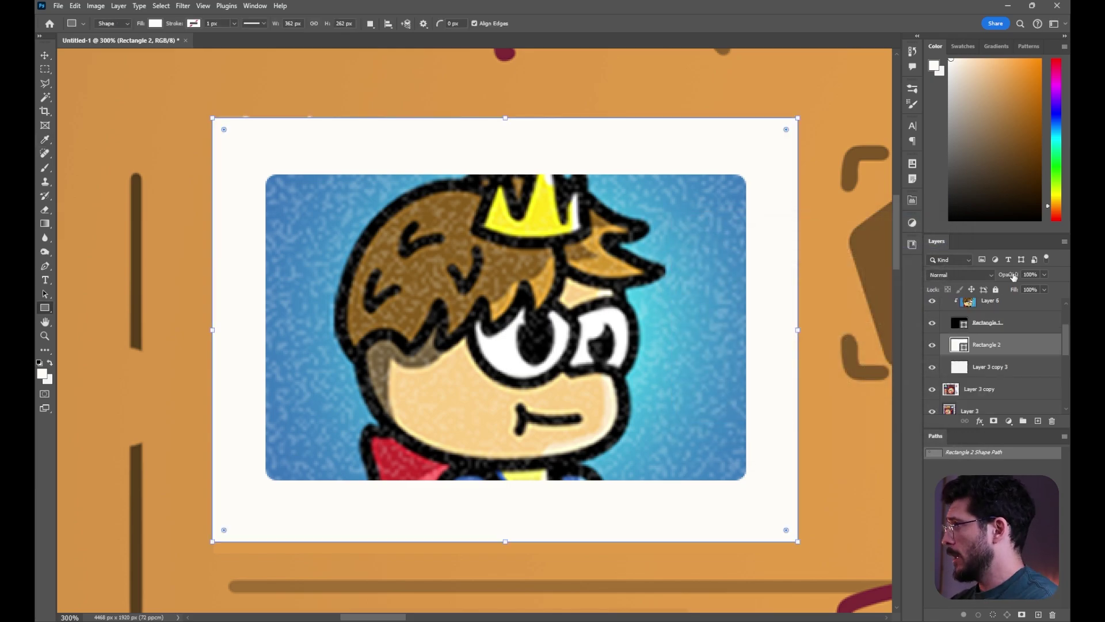
{"action": "left_click_drag", "start_coordinate": [1012, 277], "coordinate": [981, 283]}
{"action": "key", "text": "Return"}
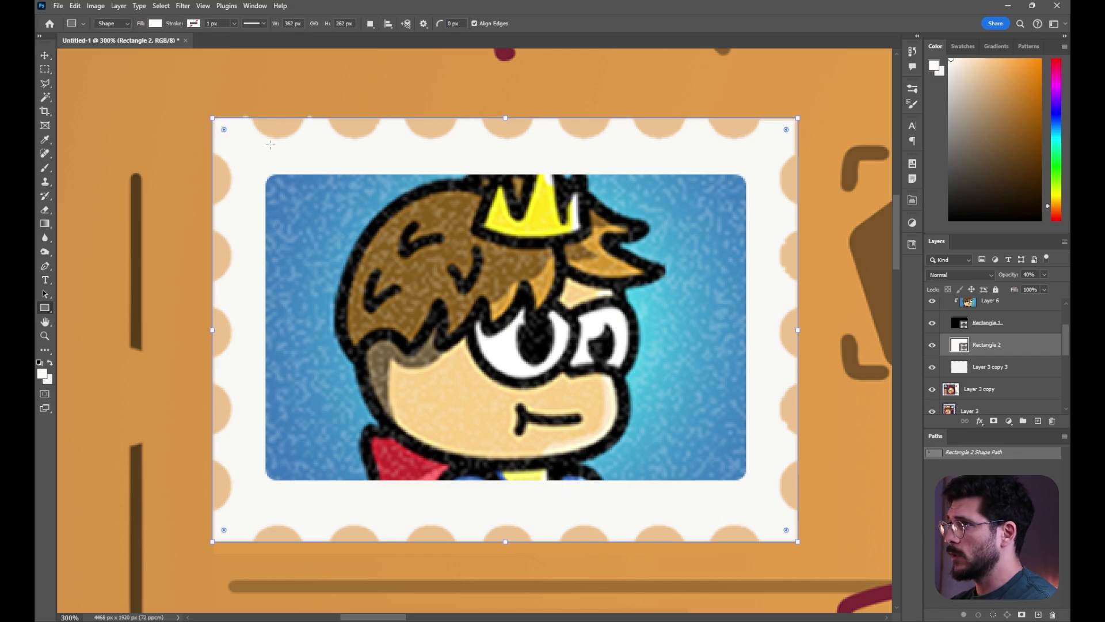
Draw a 35 px off-white circle over the first perforation on the stamp's upper edge
{"action": "key", "text": "shift+u"}
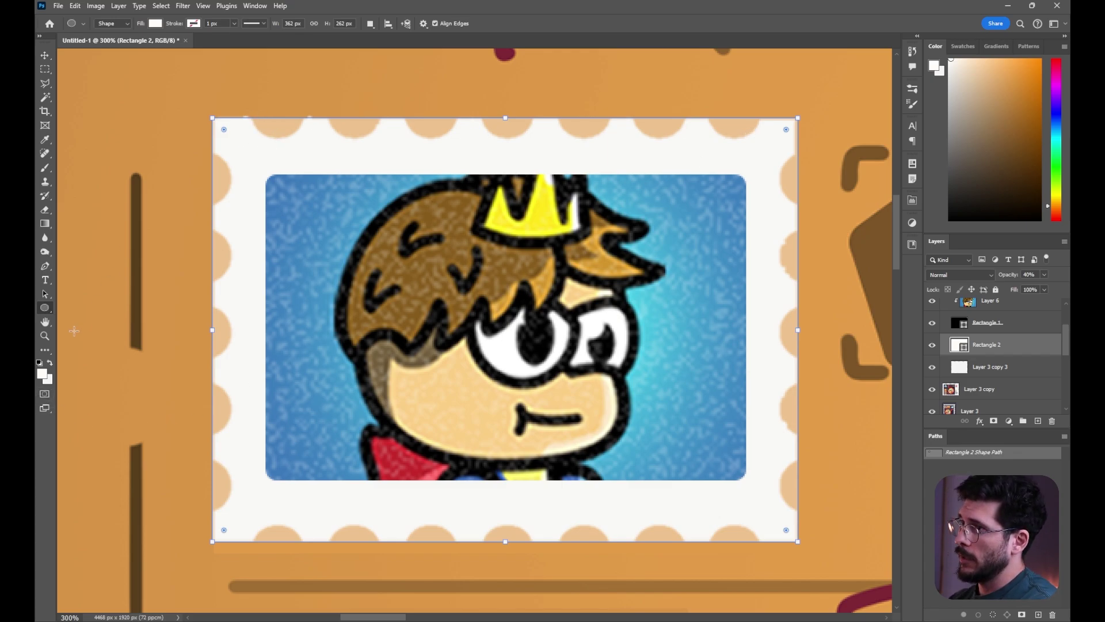
{"action": "right_click", "coordinate": [45, 308]}
{"action": "left_click", "coordinate": [92, 318]}
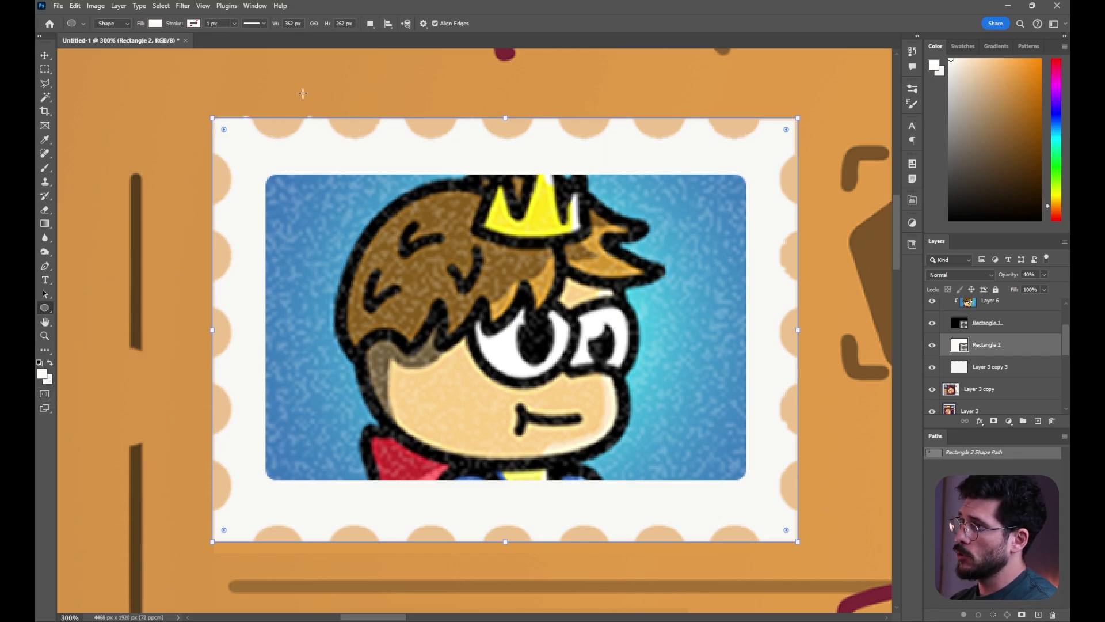
{"action": "left_click_drag", "start_coordinate": [247, 98], "coordinate": [306, 141]}
{"action": "key", "text": "v"}
{"action": "key", "text": "ctrl+t"}
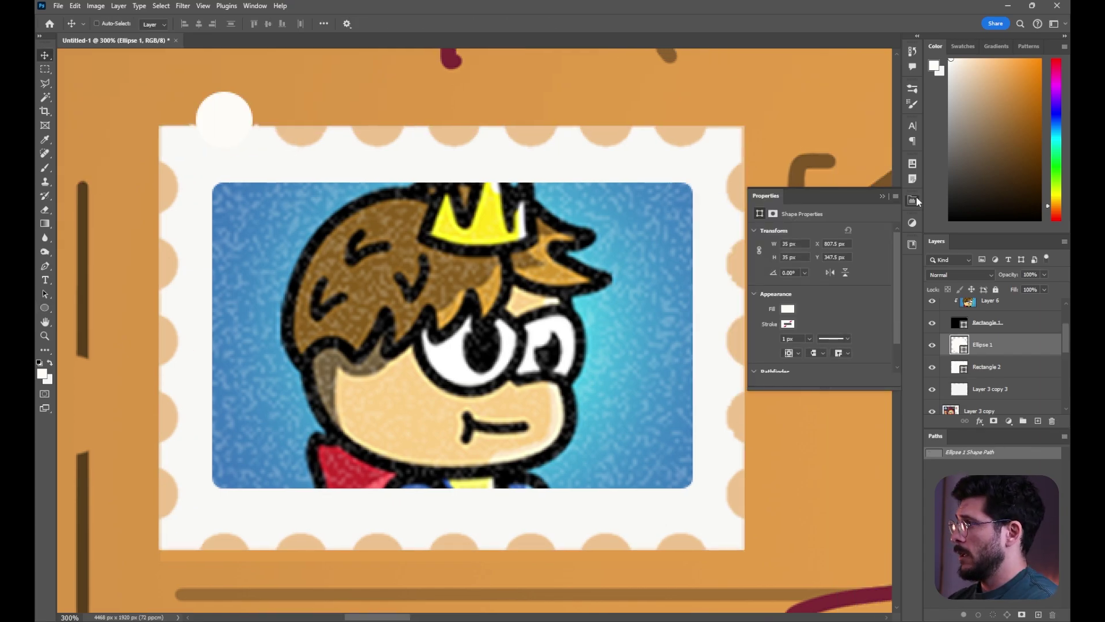
{"action": "left_click", "coordinate": [914, 199]}
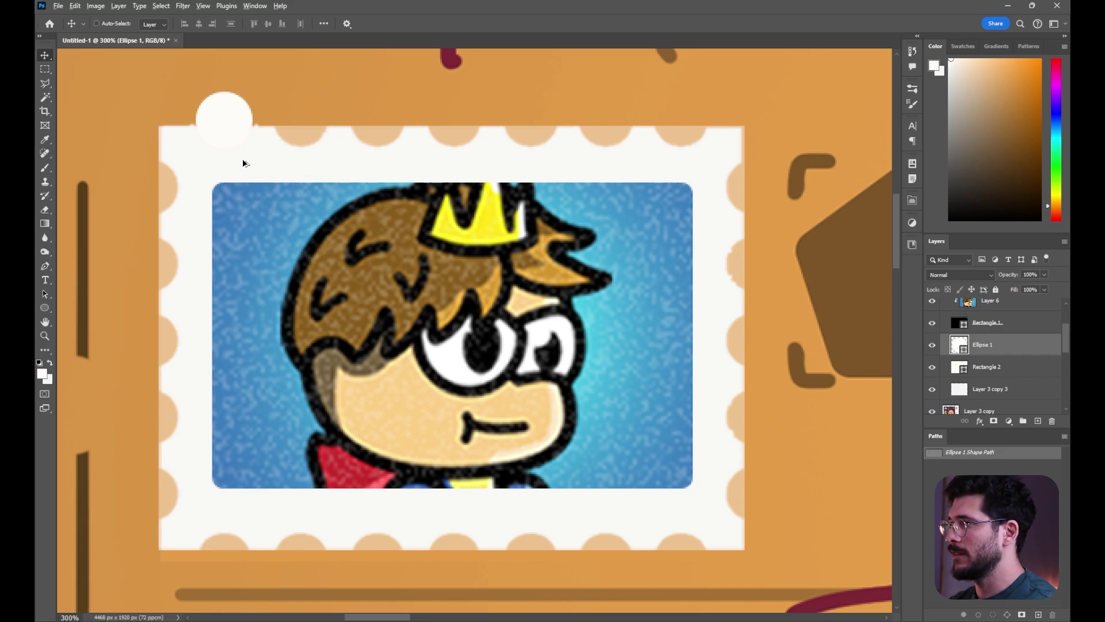
Duplicate the circle over every perforation on the stamp's upper and right edges, and merge each row into one shape layer
{"action": "left_click_drag", "start_coordinate": [243, 159], "coordinate": [617, 158]}
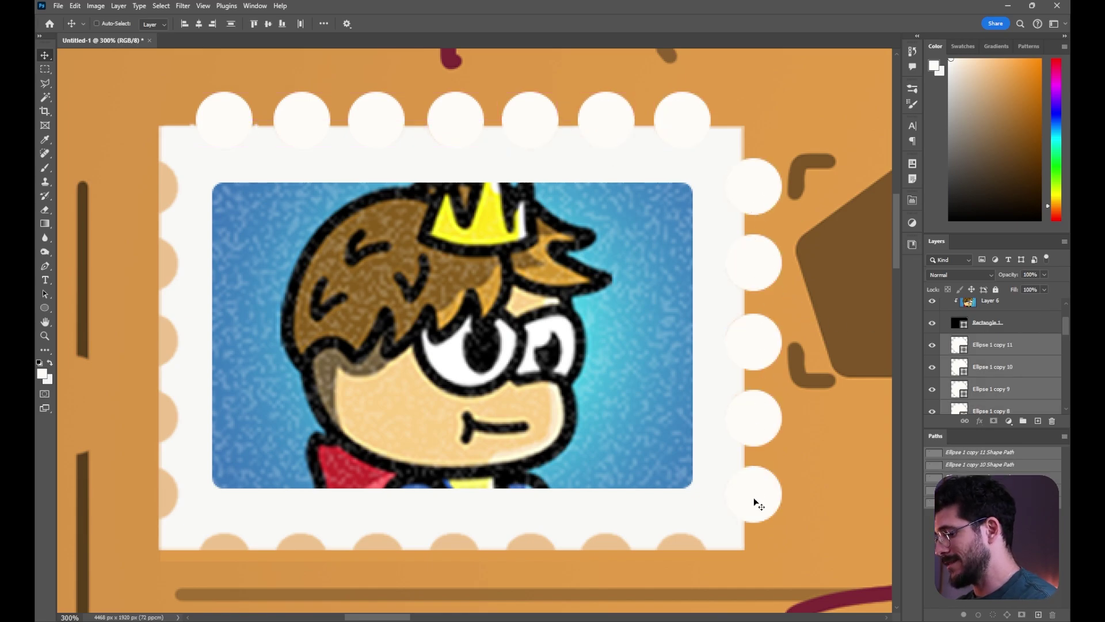
{"action": "key", "text": "ctrl+e"}
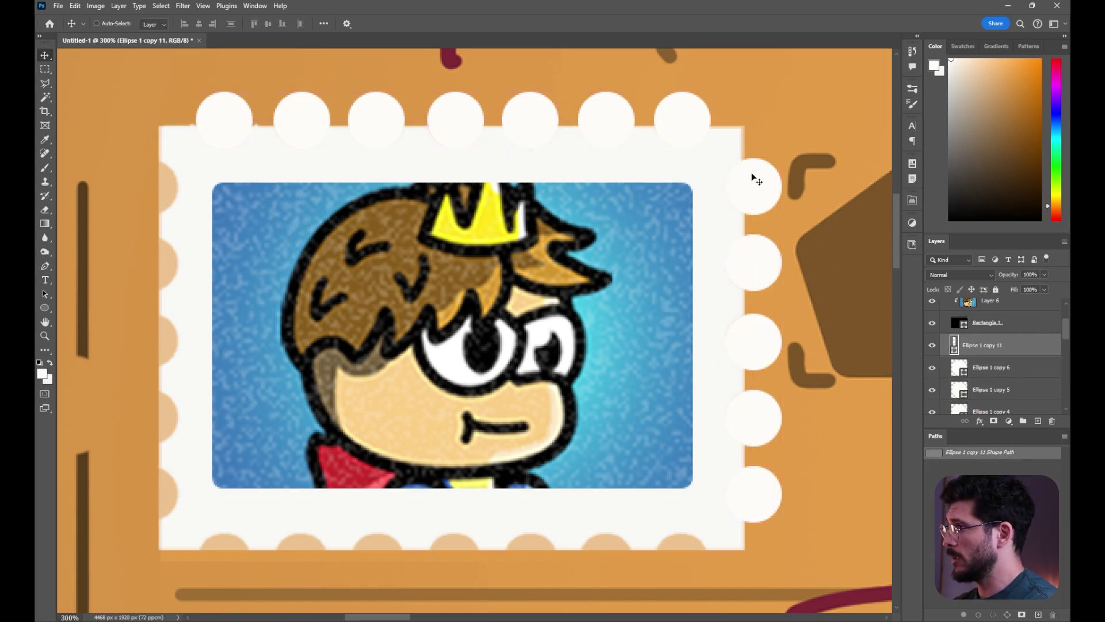
{"action": "left_click_drag", "start_coordinate": [849, 261], "coordinate": [839, 279]}
{"action": "key", "text": "ctrl+z"}
{"action": "right_click", "coordinate": [684, 123], "text": "alt"}
{"action": "right_click", "coordinate": [607, 121], "text": "alt+shift"}
{"action": "right_click", "coordinate": [532, 120], "text": "alt+shift"}
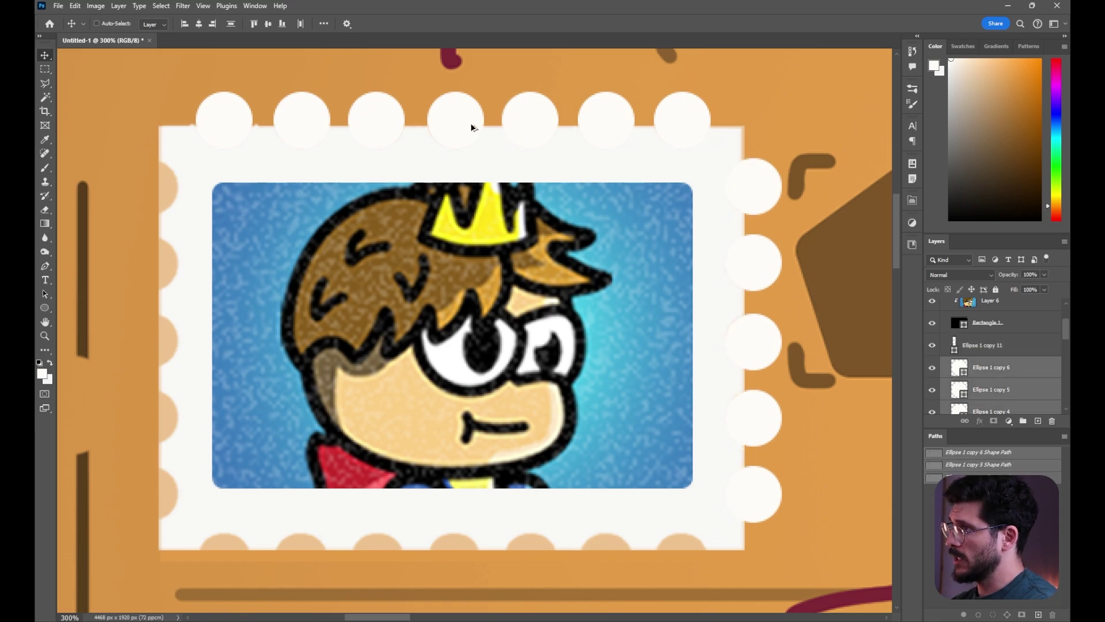
{"action": "right_click", "coordinate": [236, 123], "text": "alt+shift"}
{"action": "key", "text": "ctrl+e"}
Copy the circle rows onto the stamp's lower and left edges and merge all the circles into one shape layer
{"action": "left_click_drag", "start_coordinate": [704, 112], "coordinate": [708, 551], "text": "alt"}
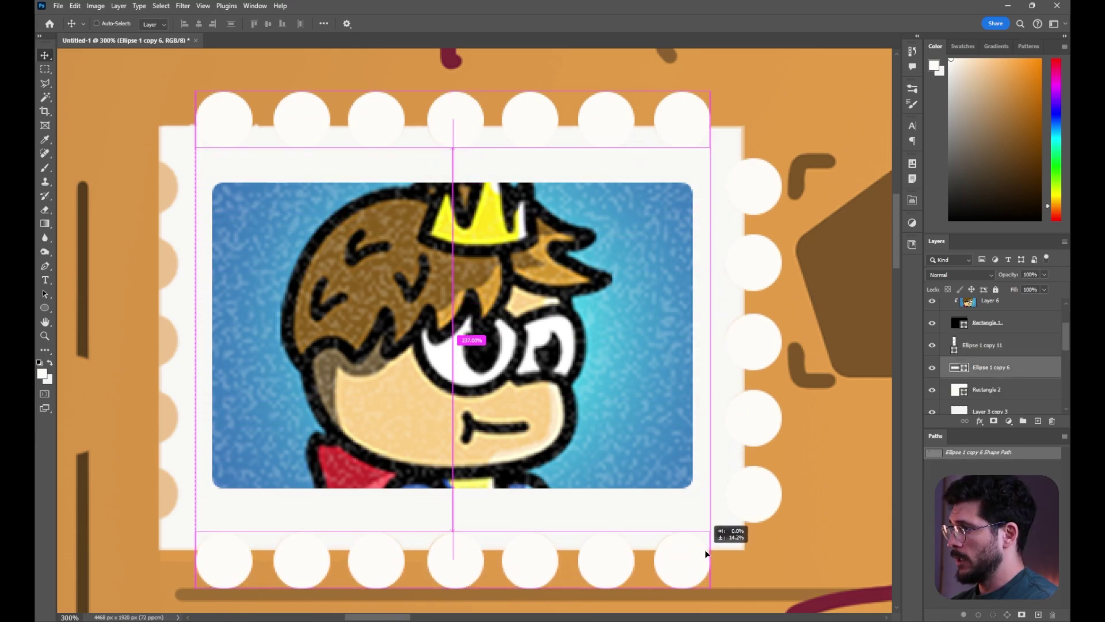
{"action": "left_click", "coordinate": [751, 494], "text": "ctrl"}
{"action": "left_click_drag", "start_coordinate": [813, 426], "coordinate": [228, 438]}
{"action": "left_click", "coordinate": [1024, 392], "text": "shift"}
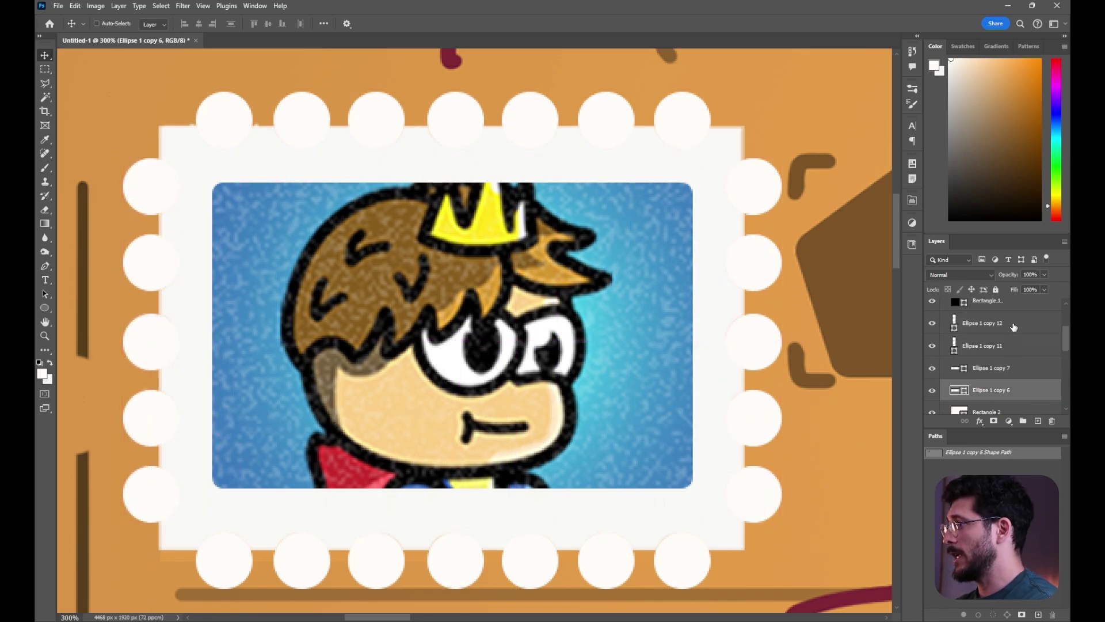
{"action": "key", "text": "ctrl+e"}
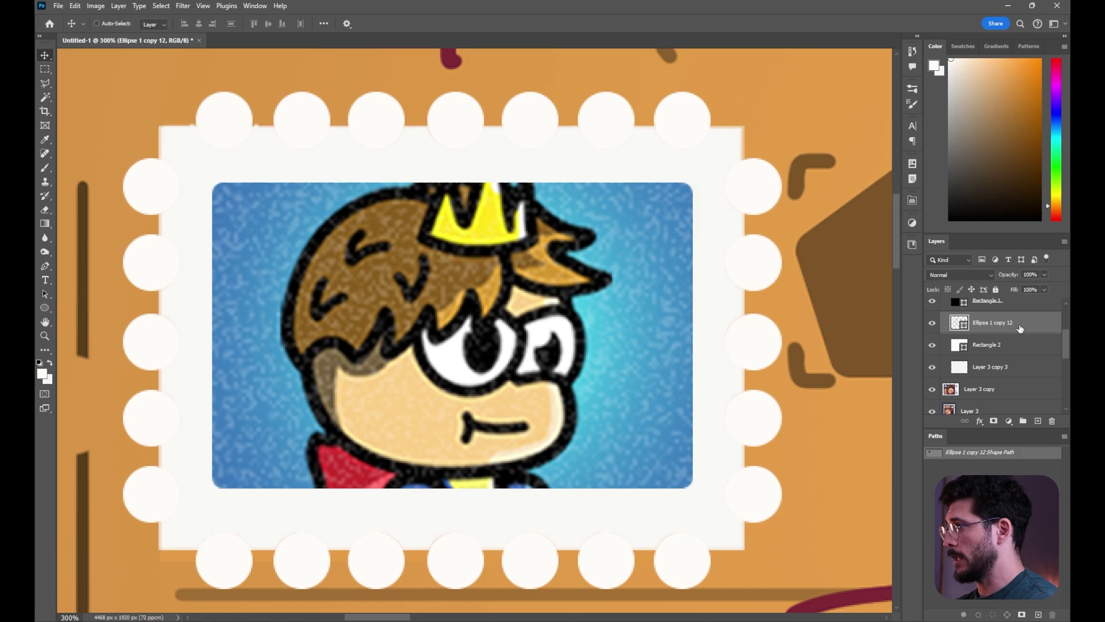
Toggle the merged circles' visibility to compare them with the old stamp's perforations
{"action": "left_click", "coordinate": [933, 324]}
{"action": "left_click", "coordinate": [933, 324]}
{"action": "left_click", "coordinate": [933, 323]}
{"action": "left_click", "coordinate": [932, 324]}
{"action": "left_click", "coordinate": [933, 324]}
{"action": "left_click", "coordinate": [932, 326]}
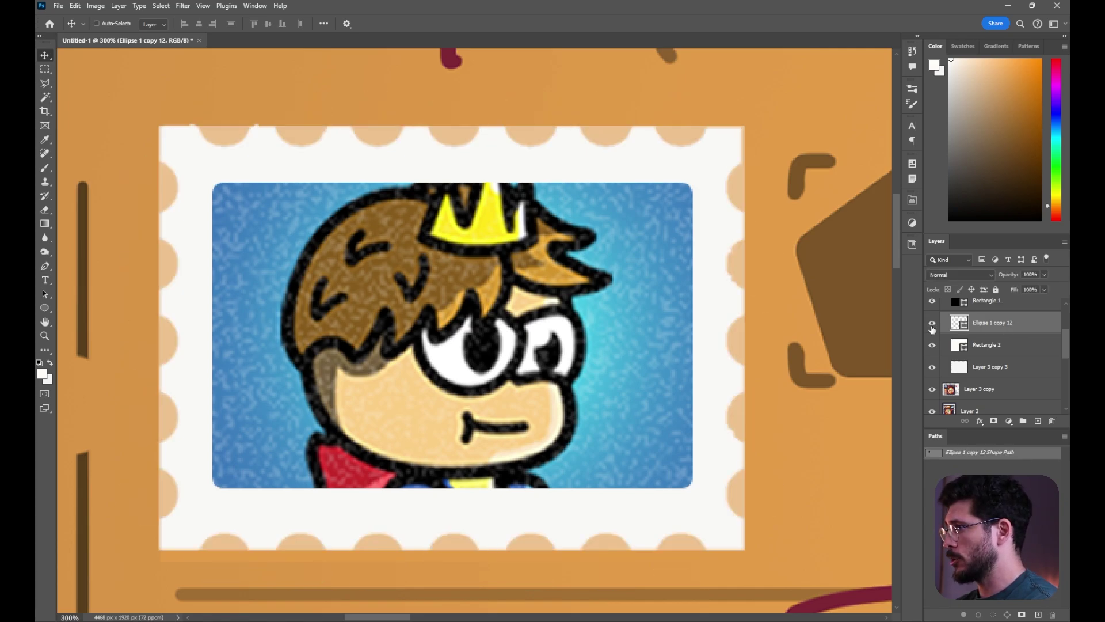
Hide the old stamp frame layer and set the new rectangle's opacity to 100%
{"action": "key", "text": "a"}
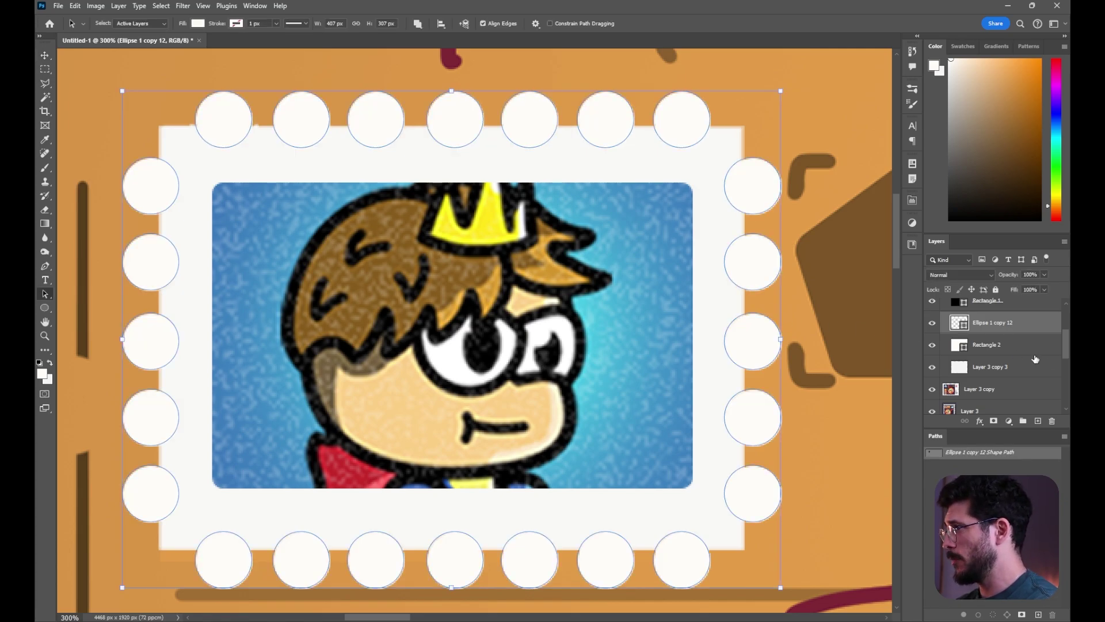
{"action": "left_click", "coordinate": [1001, 342]}
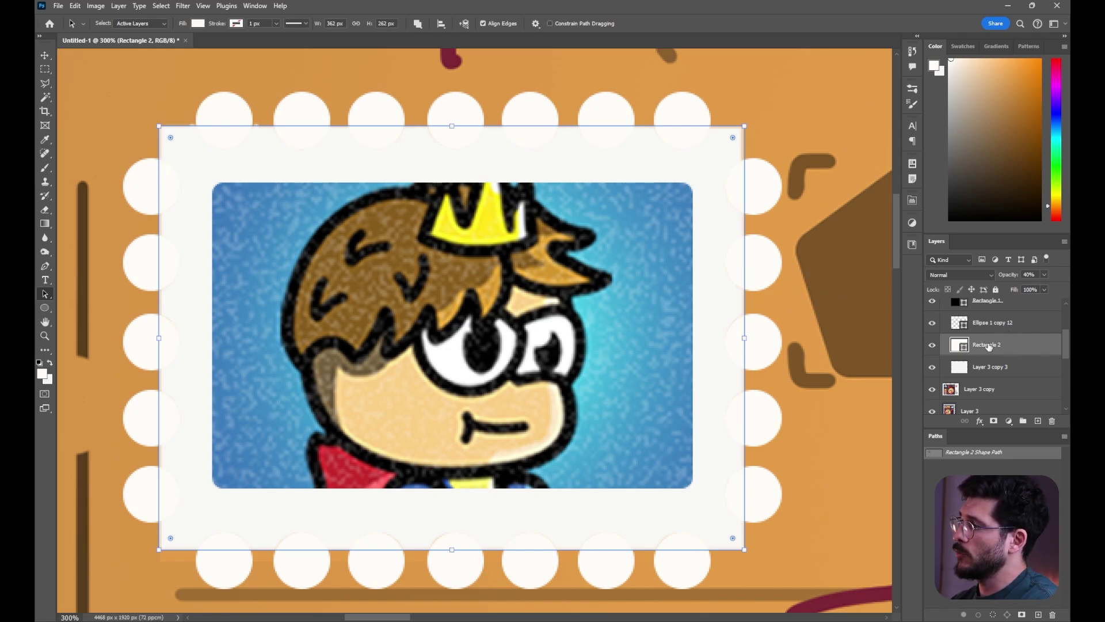
{"action": "left_click", "coordinate": [933, 345]}
{"action": "left_click", "coordinate": [932, 345]}
{"action": "key", "text": "alt+bracketleft"}
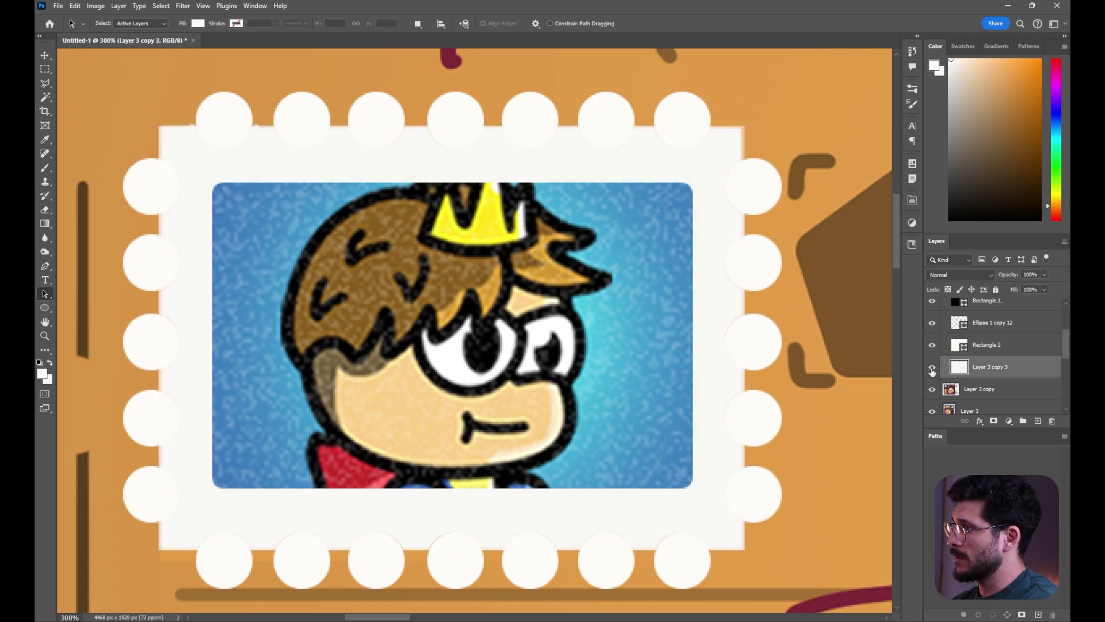
{"action": "left_click", "coordinate": [933, 369]}
{"action": "left_click", "coordinate": [933, 345]}
{"action": "left_click", "coordinate": [933, 345]}
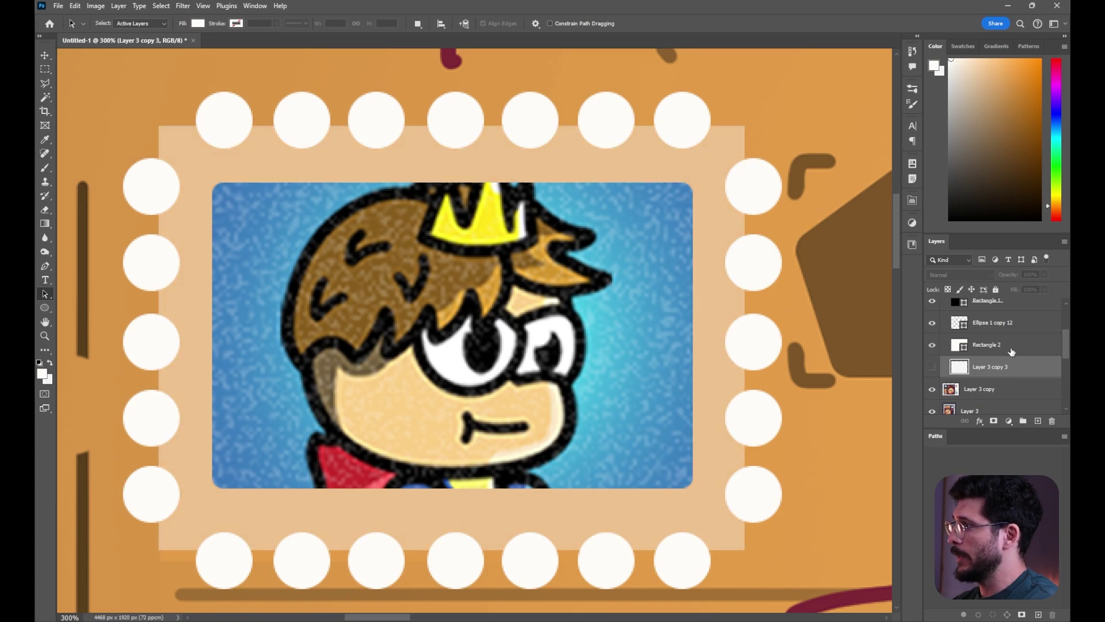
{"action": "left_click", "coordinate": [996, 340]}
{"action": "left_click", "coordinate": [933, 323]}
{"action": "left_click", "coordinate": [933, 323]}
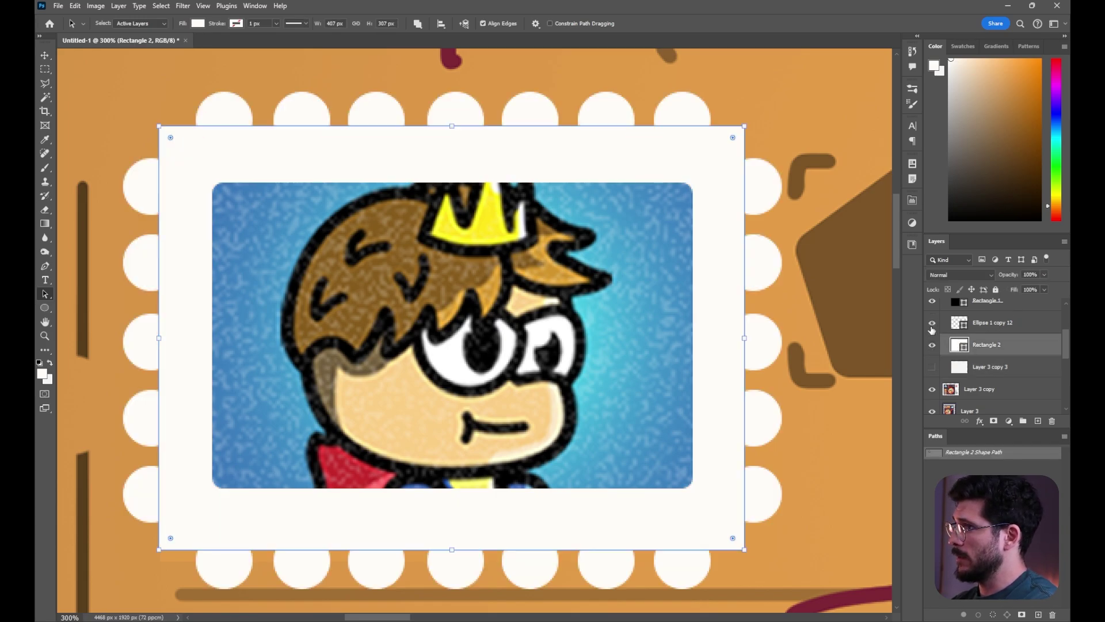
Merge the circles with the rectangle into one shape layer and subtract all the circles to cut the perforated stamp edge
{"action": "left_click", "coordinate": [1029, 324], "text": "shift"}
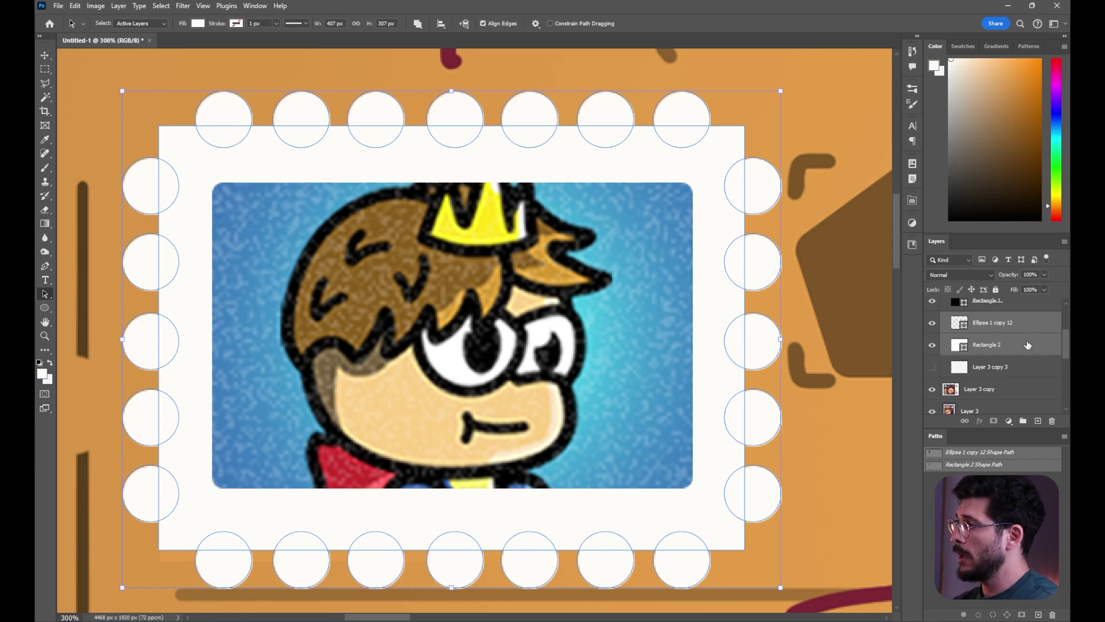
{"action": "key", "text": "ctrl+e"}
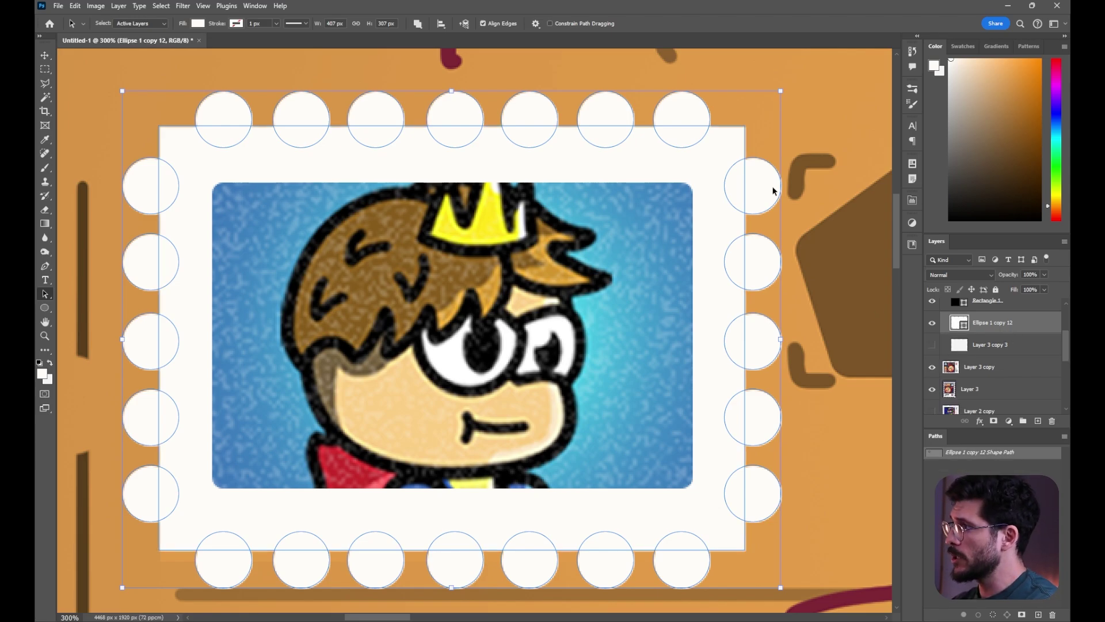
{"action": "left_click", "coordinate": [803, 186]}
{"action": "left_click", "coordinate": [772, 184]}
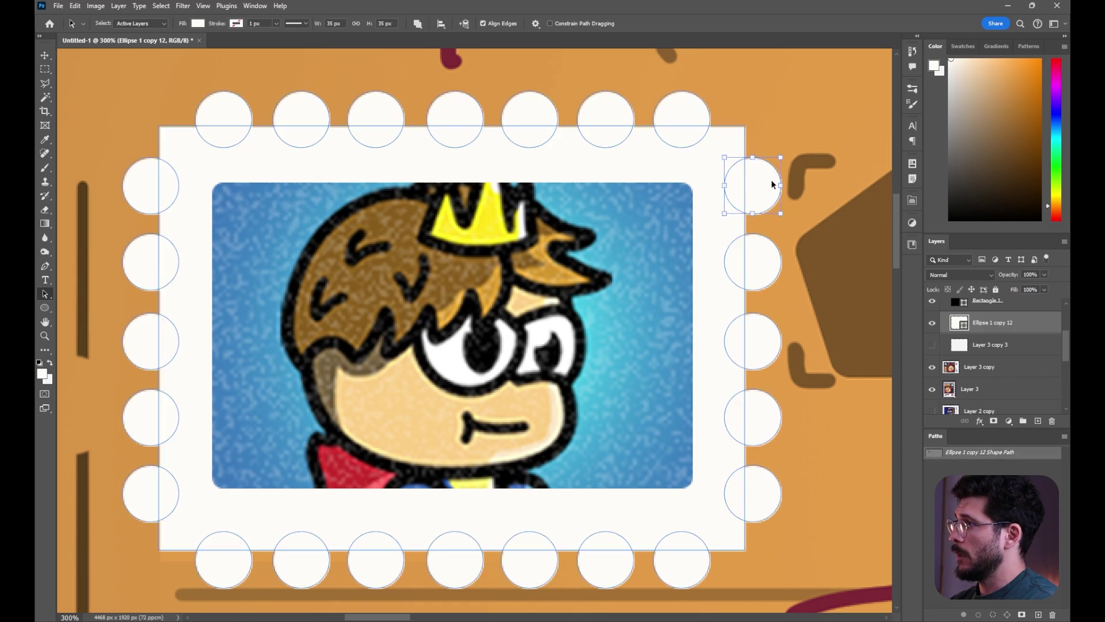
{"action": "left_click", "coordinate": [735, 71]}
{"action": "left_click_drag", "start_coordinate": [93, 137], "coordinate": [136, 596]}
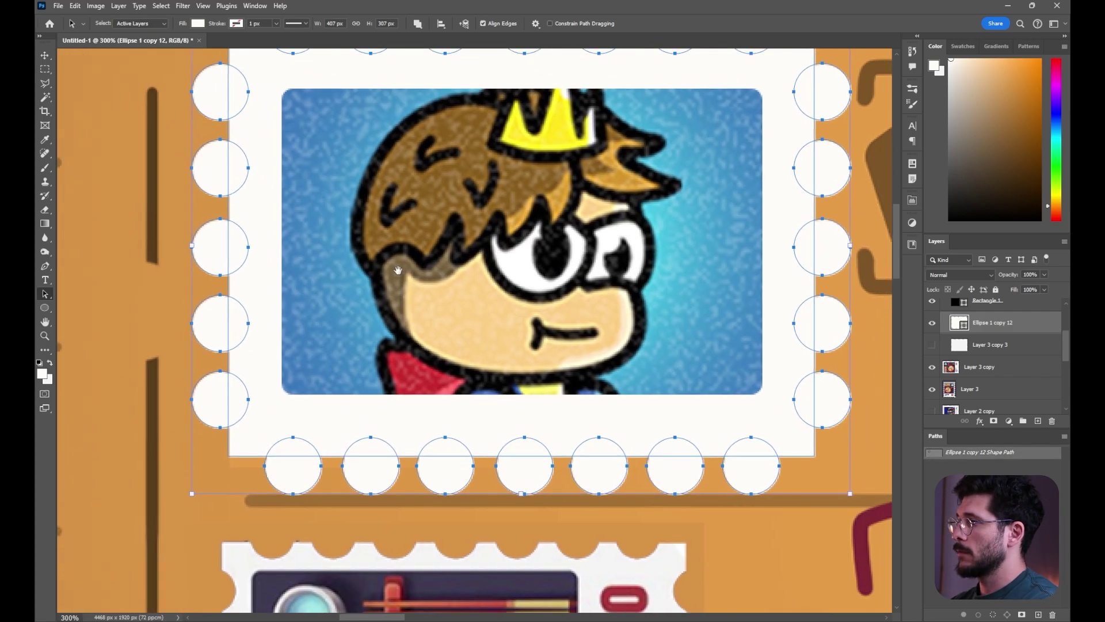
{"action": "left_click_drag", "start_coordinate": [402, 274], "coordinate": [398, 269]}
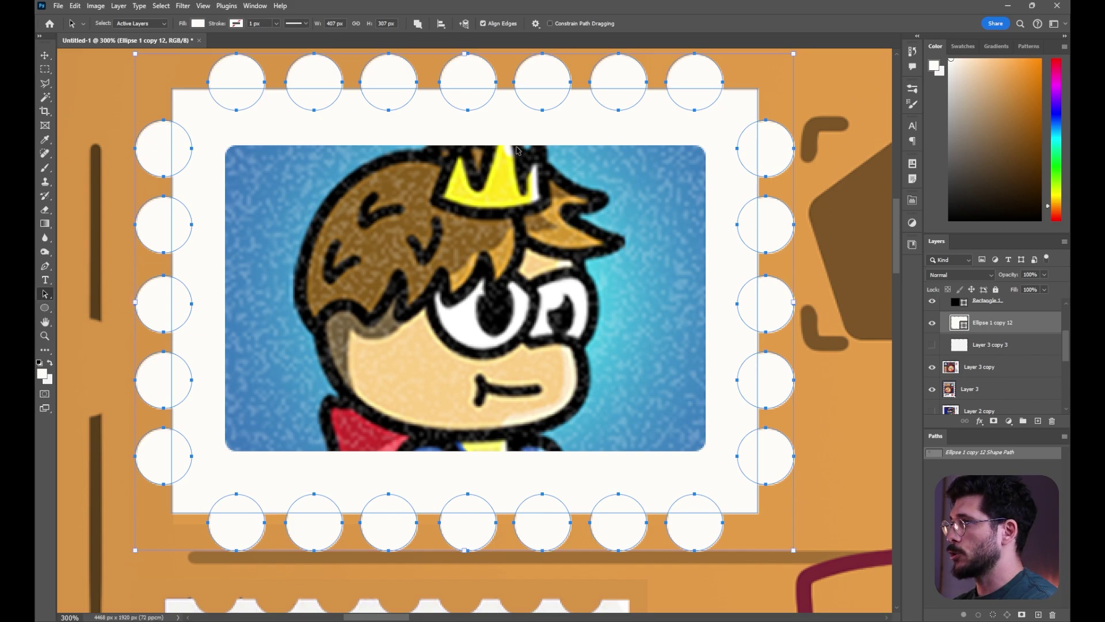
{"action": "left_click", "coordinate": [418, 24]}
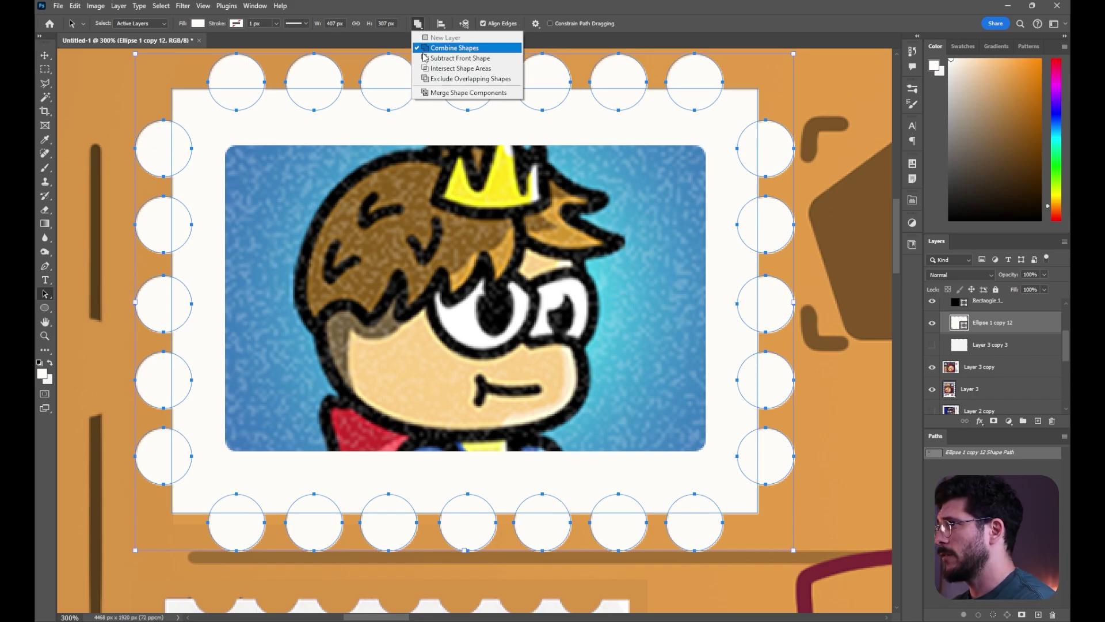
{"action": "left_click", "coordinate": [458, 58]}
Hide the noodles stamp reference below the portrait stamp and collapse the portrait stamp's layer group
{"action": "key", "text": "z"}
{"action": "key", "text": "ctrl+1"}
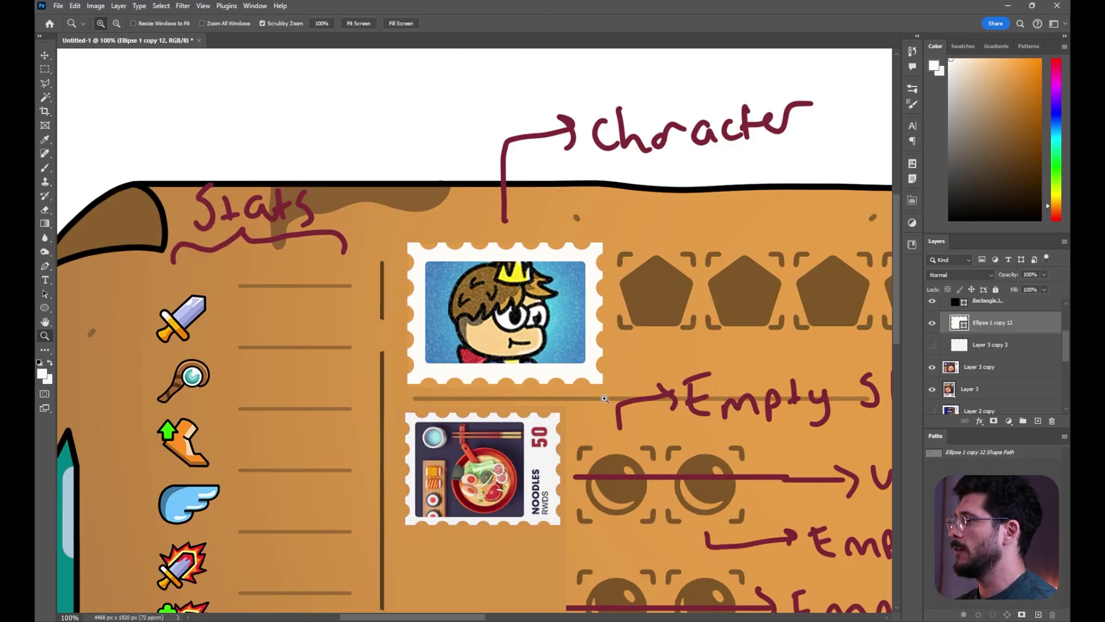
{"action": "key", "text": "v"}
{"action": "left_click", "coordinate": [507, 466], "text": "ctrl"}
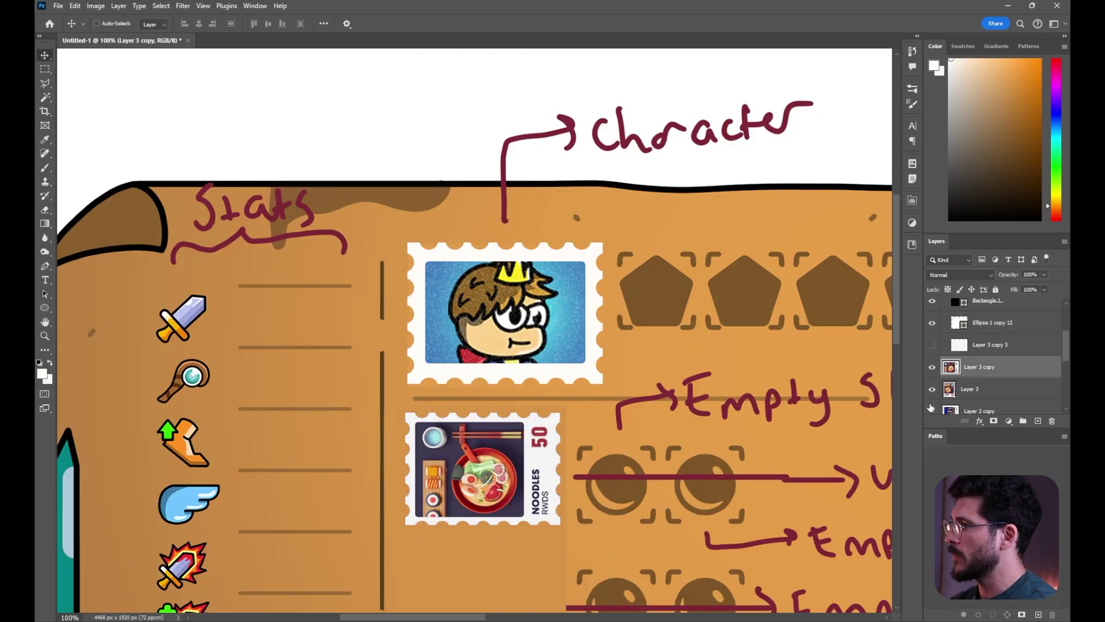
{"action": "left_click", "coordinate": [931, 367]}
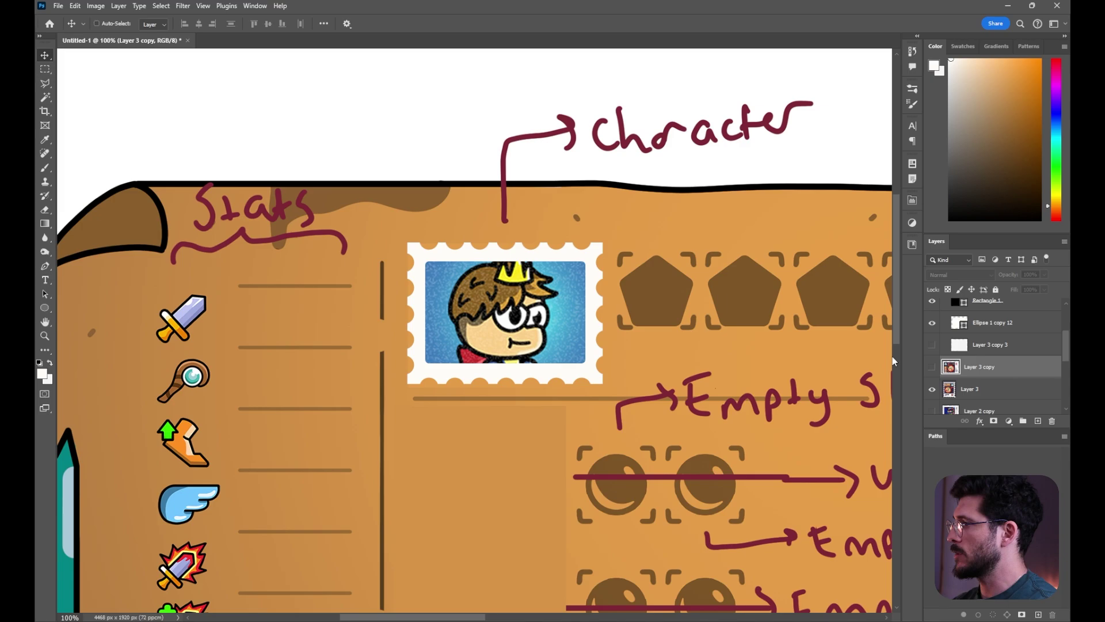
{"action": "scroll", "coordinate": [1011, 363], "scroll_direction": "up", "scroll_amount": 3}
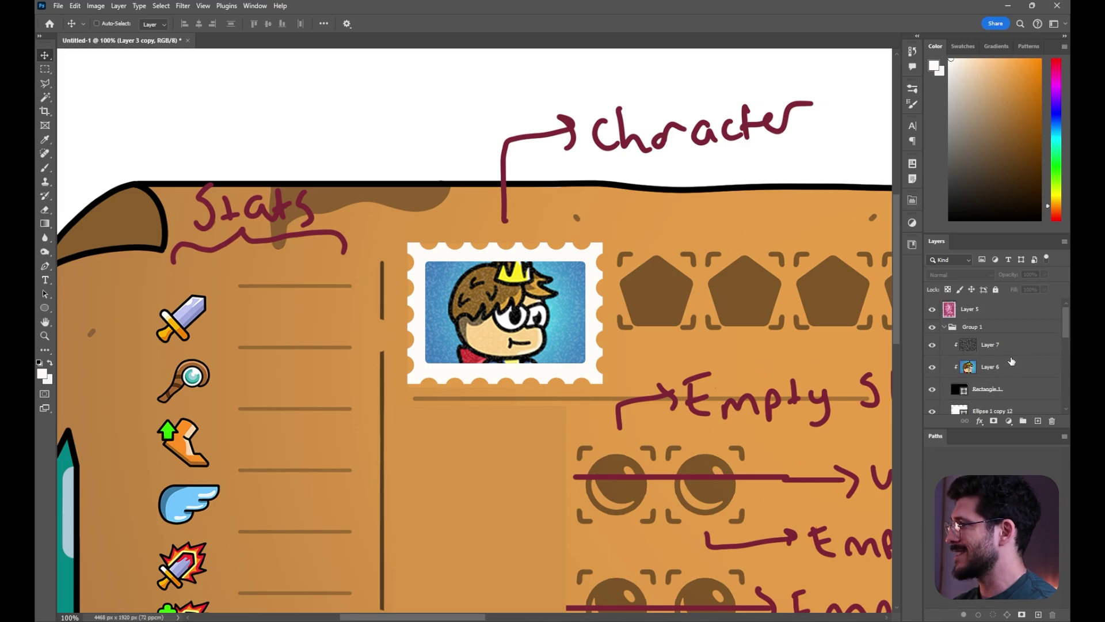
{"action": "left_click", "coordinate": [945, 327]}
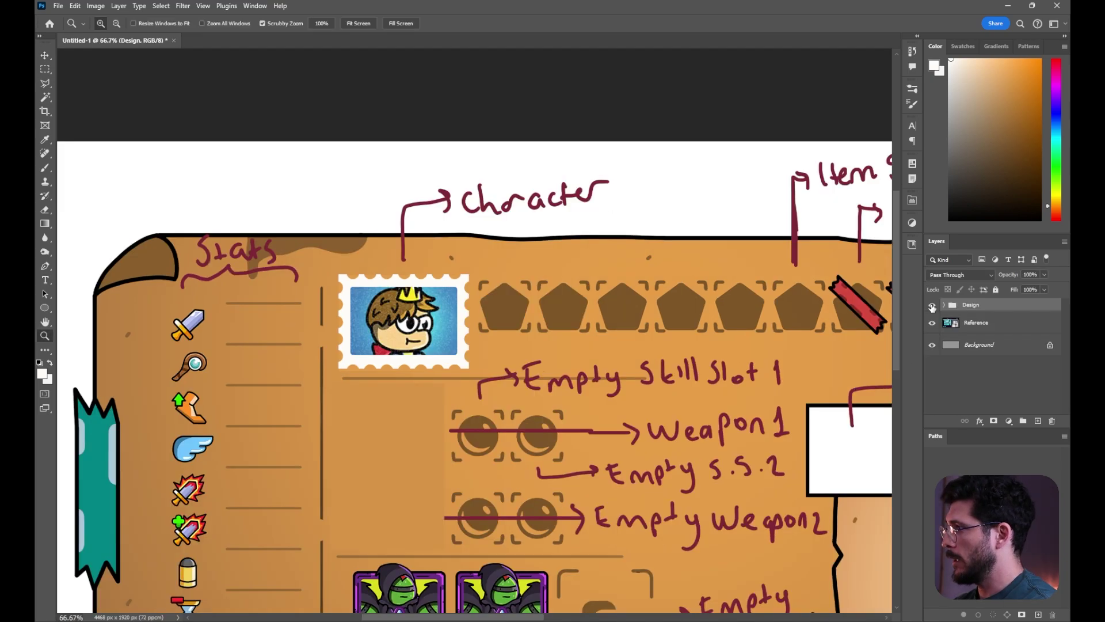
Hide the Design group and examine the reference menu's tab banners, info panel and Select ribbon up close
{"action": "left_click", "coordinate": [931, 306]}
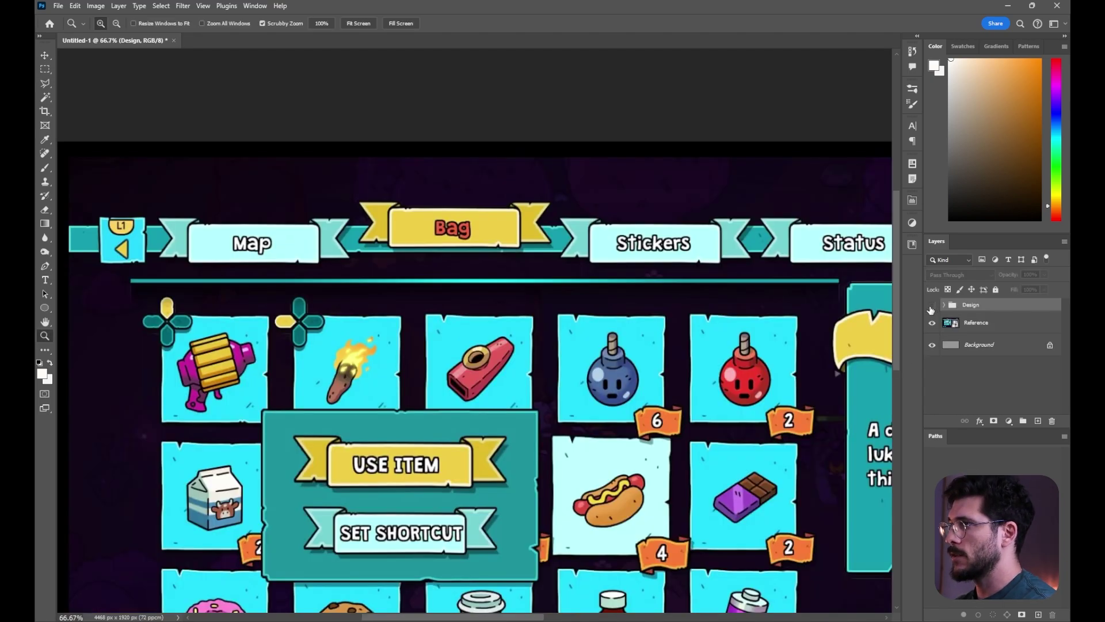
{"action": "left_click_drag", "start_coordinate": [710, 422], "coordinate": [511, 349]}
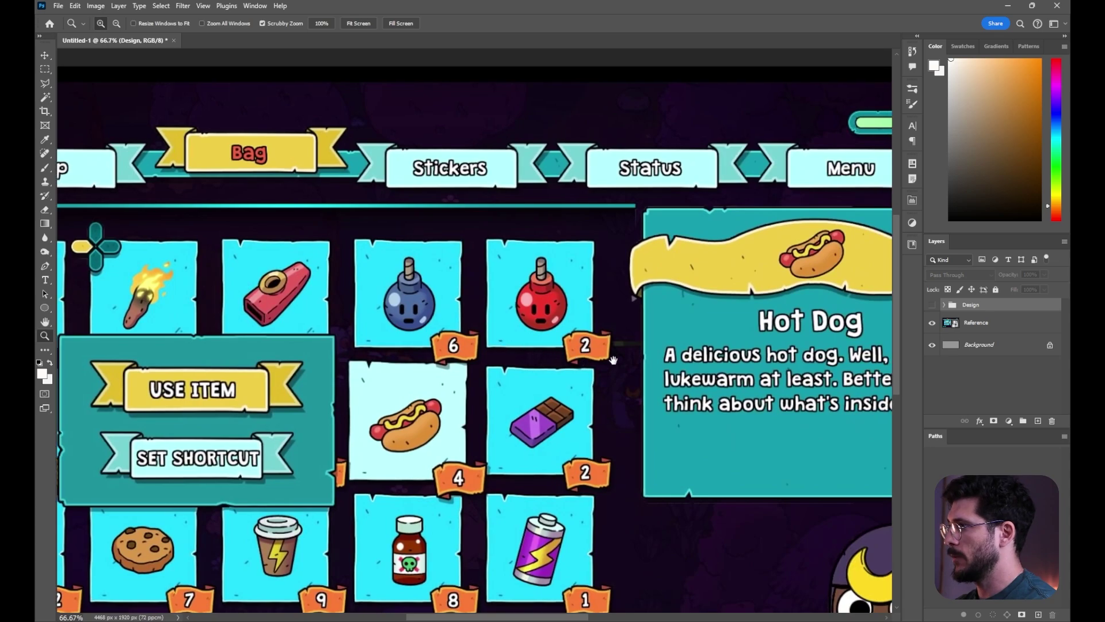
{"action": "mouse_move", "coordinate": [615, 361]}
{"action": "left_mouse_down"}
{"action": "mouse_move", "coordinate": [468, 372]}
{"action": "mouse_move", "coordinate": [606, 348]}
{"action": "left_mouse_up"}
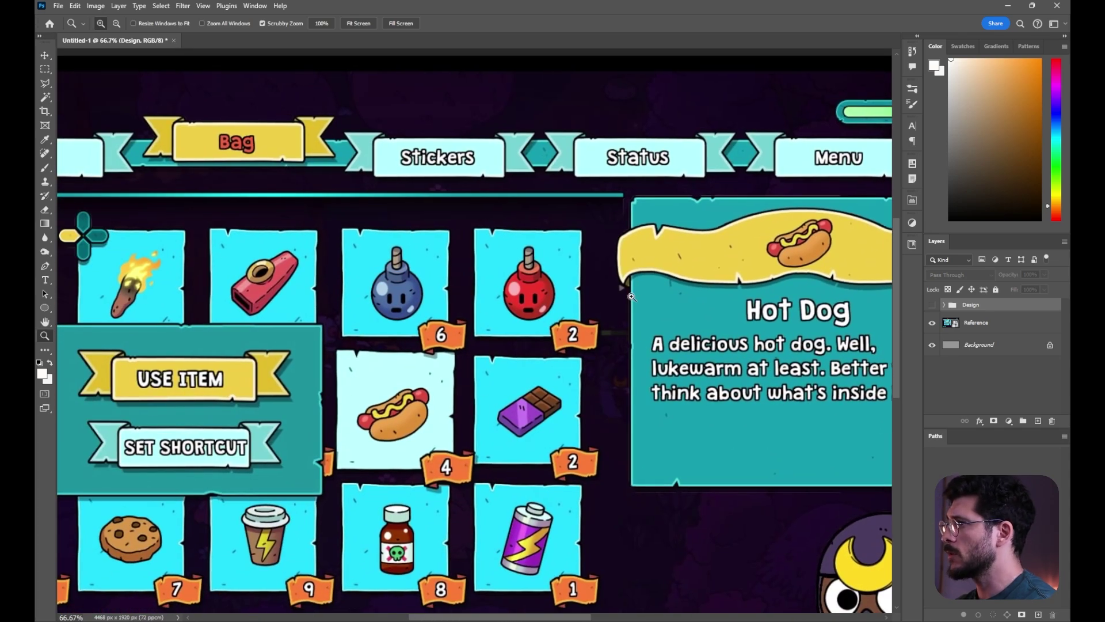
{"action": "mouse_move", "coordinate": [628, 287]}
{"action": "left_mouse_down"}
{"action": "mouse_move", "coordinate": [456, 294]}
{"action": "mouse_move", "coordinate": [587, 269]}
{"action": "mouse_move", "coordinate": [402, 274]}
{"action": "mouse_move", "coordinate": [596, 222]}
{"action": "mouse_move", "coordinate": [688, 132]}
{"action": "mouse_move", "coordinate": [780, 167]}
{"action": "mouse_move", "coordinate": [848, 120]}
{"action": "left_mouse_up"}
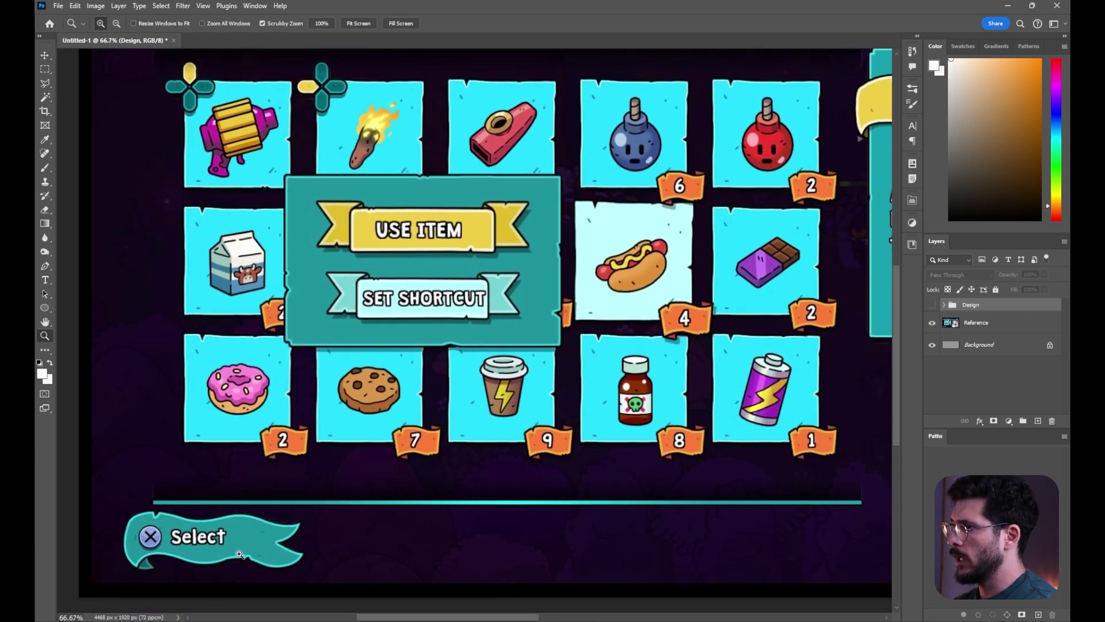
{"action": "left_click_drag", "start_coordinate": [239, 553], "coordinate": [618, 454]}
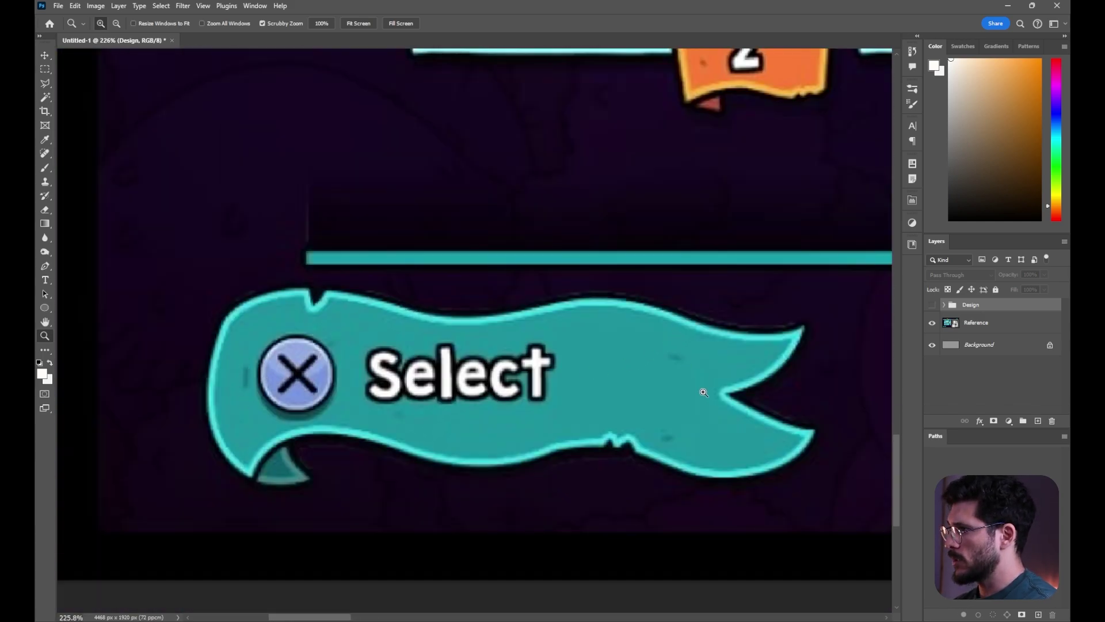
{"action": "left_click_drag", "start_coordinate": [736, 327], "coordinate": [678, 303]}
{"action": "left_click_drag", "start_coordinate": [689, 258], "coordinate": [590, 415]}
{"action": "left_click_drag", "start_coordinate": [478, 75], "coordinate": [326, 213]}
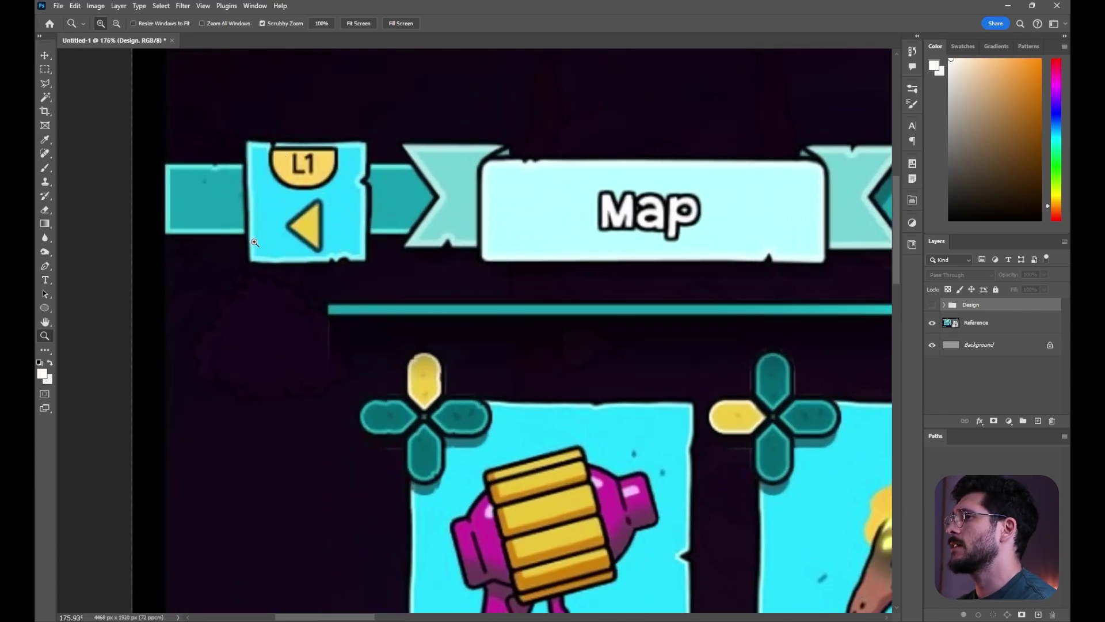
Examine the reference's item tiles and the Use Item popup for their chipped edges, and return to the menu design
{"action": "left_click_drag", "start_coordinate": [636, 441], "coordinate": [566, 283]}
{"action": "scroll", "coordinate": [664, 392], "scroll_direction": "down", "scroll_amount": 2}
{"action": "scroll", "coordinate": [665, 392], "scroll_direction": "right", "scroll_amount": 2}
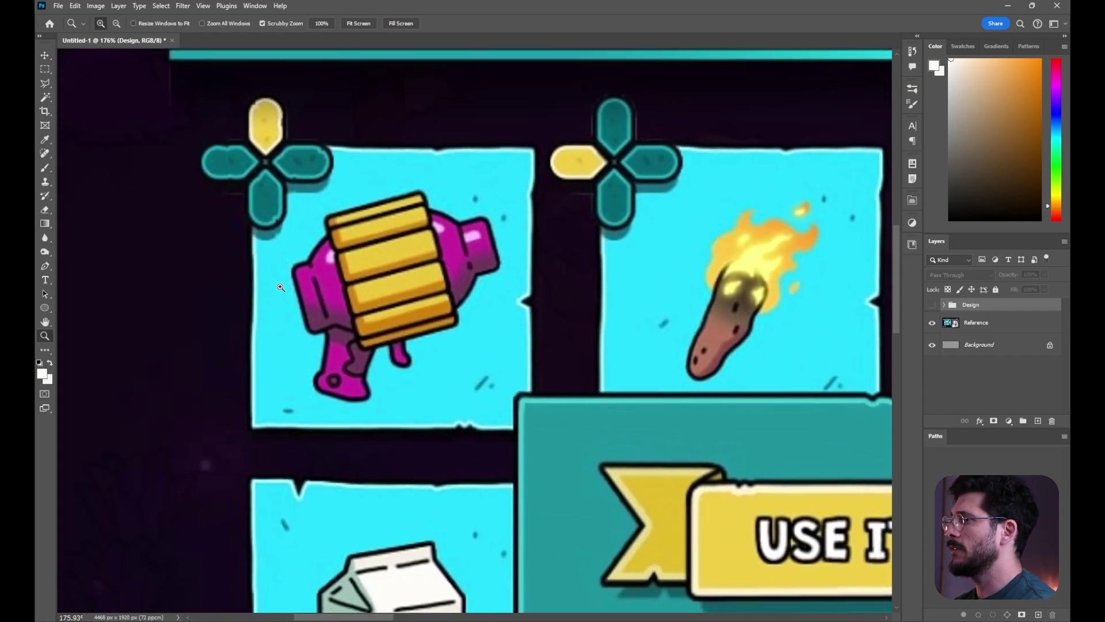
{"action": "scroll", "coordinate": [617, 364], "scroll_direction": "down", "scroll_amount": 2}
{"action": "scroll", "coordinate": [616, 363], "scroll_direction": "right", "scroll_amount": 3}
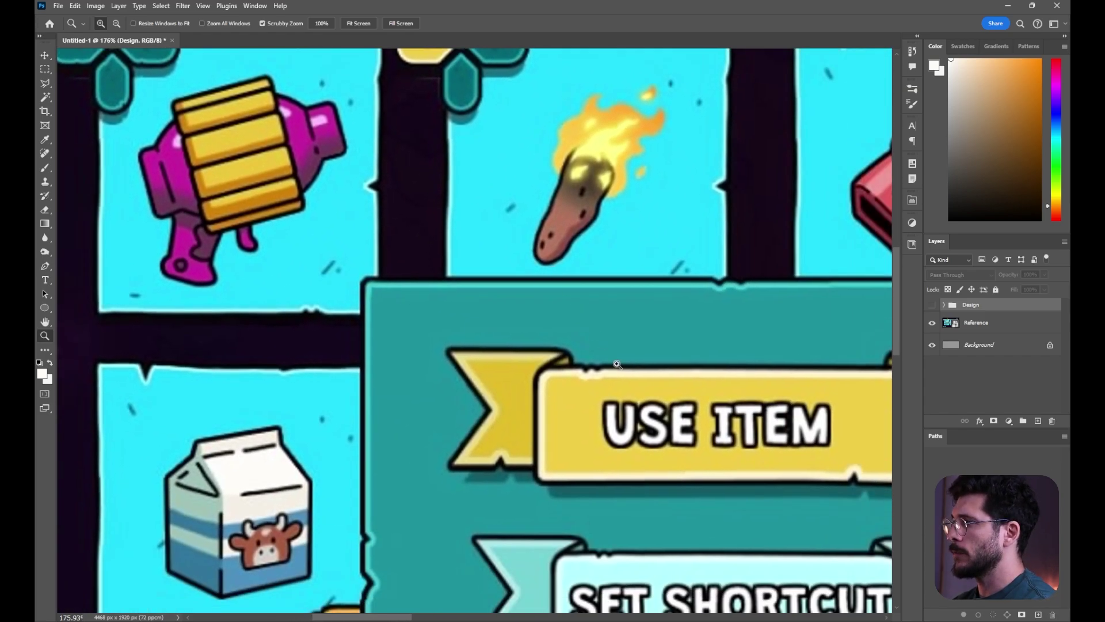
{"action": "left_click_drag", "start_coordinate": [617, 364], "coordinate": [506, 322]}
{"action": "left_click_drag", "start_coordinate": [667, 339], "coordinate": [605, 340]}
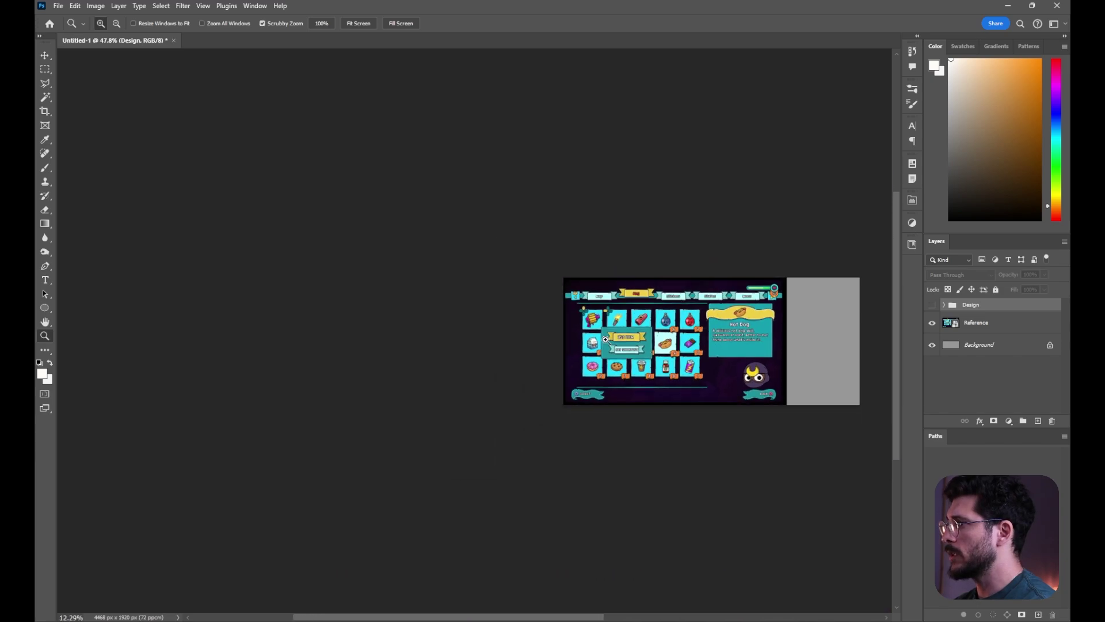
{"action": "scroll", "coordinate": [606, 340], "scroll_direction": "up", "scroll_amount": 5}
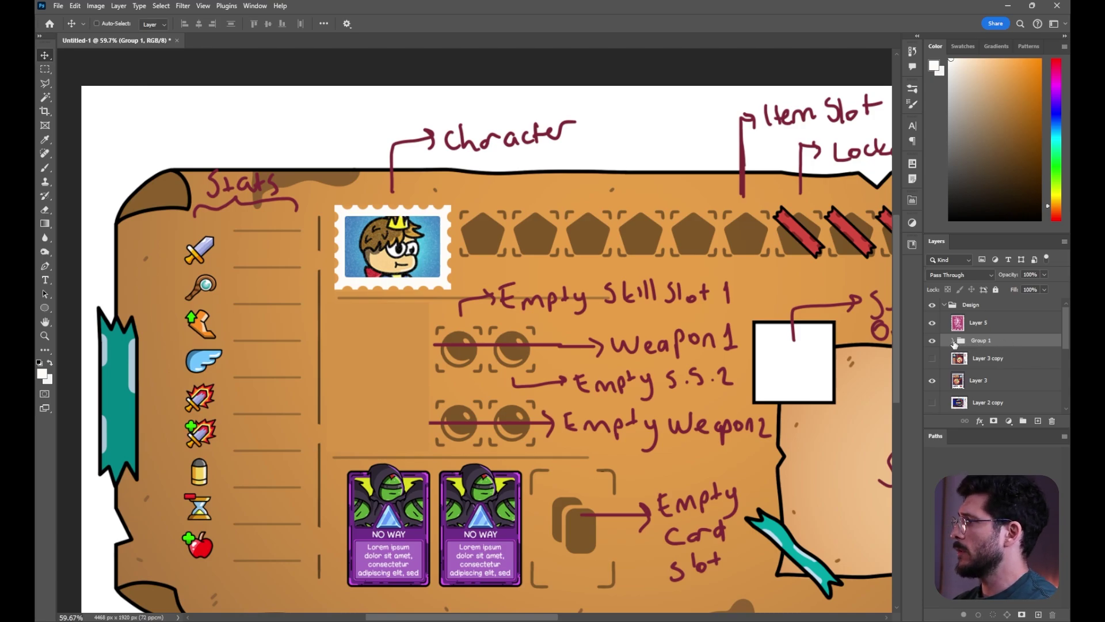
Convert the portrait stamp's group to a smart object and rotate it about 1.7° counter-clockwise
{"action": "right_click", "coordinate": [977, 341]}
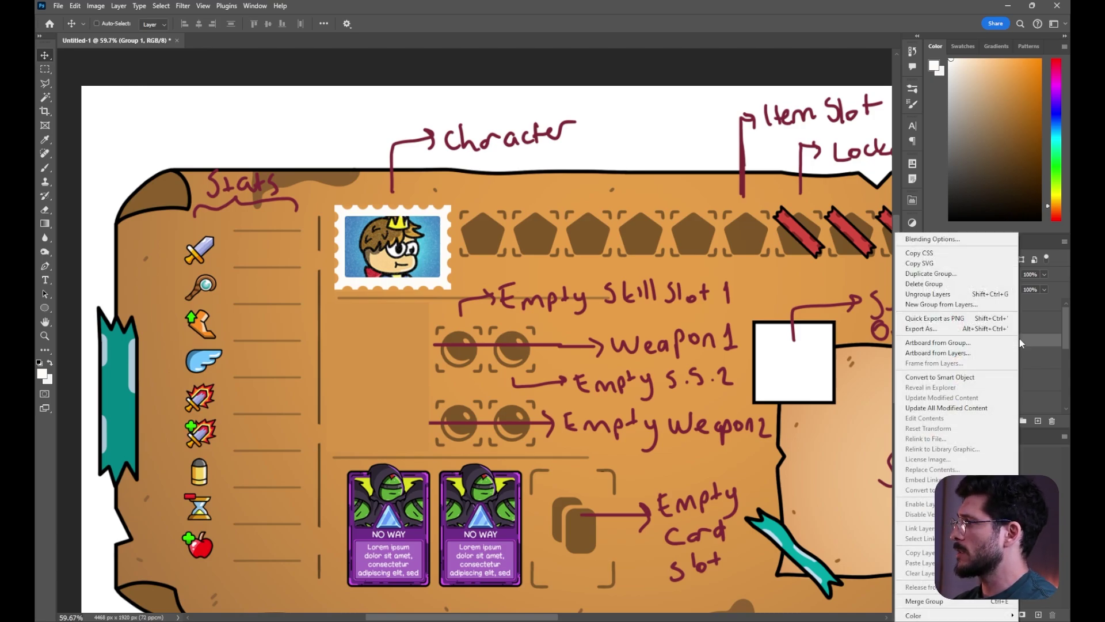
{"action": "left_click", "coordinate": [983, 377]}
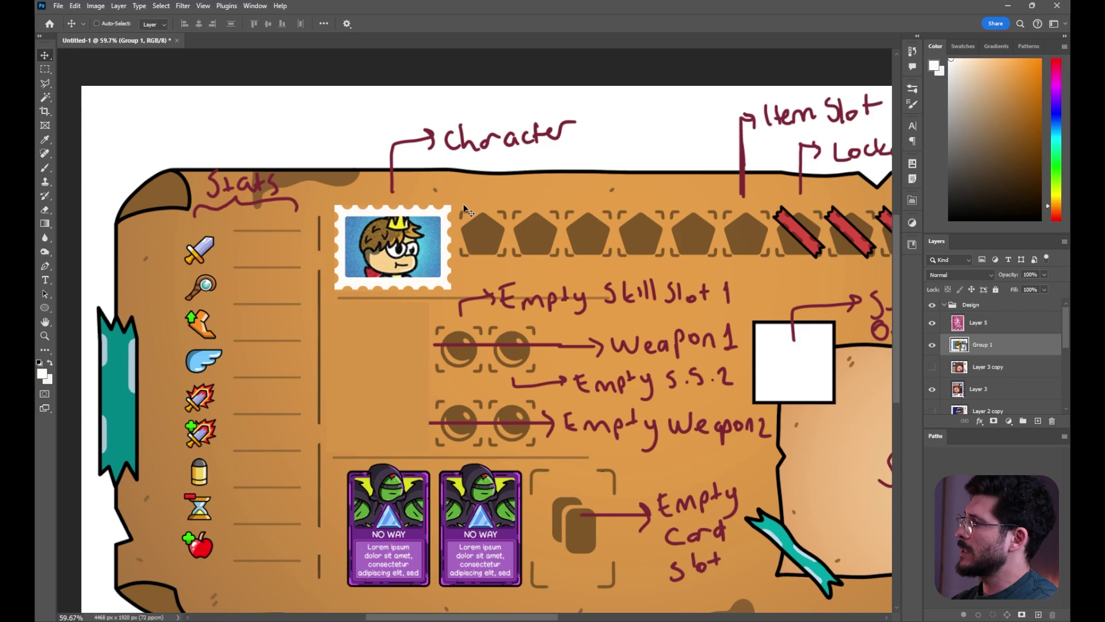
{"action": "key", "text": "ctrl+t"}
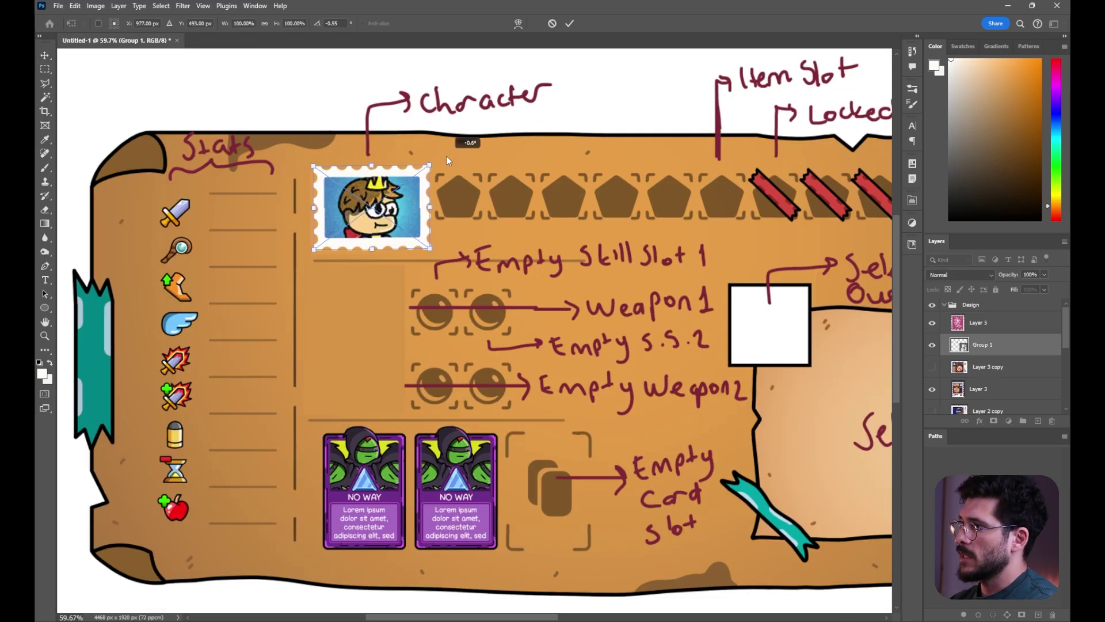
{"action": "key", "text": "Return"}
{"action": "left_click_drag", "start_coordinate": [464, 233], "coordinate": [379, 233]}
{"action": "left_click_drag", "start_coordinate": [488, 234], "coordinate": [463, 244]}
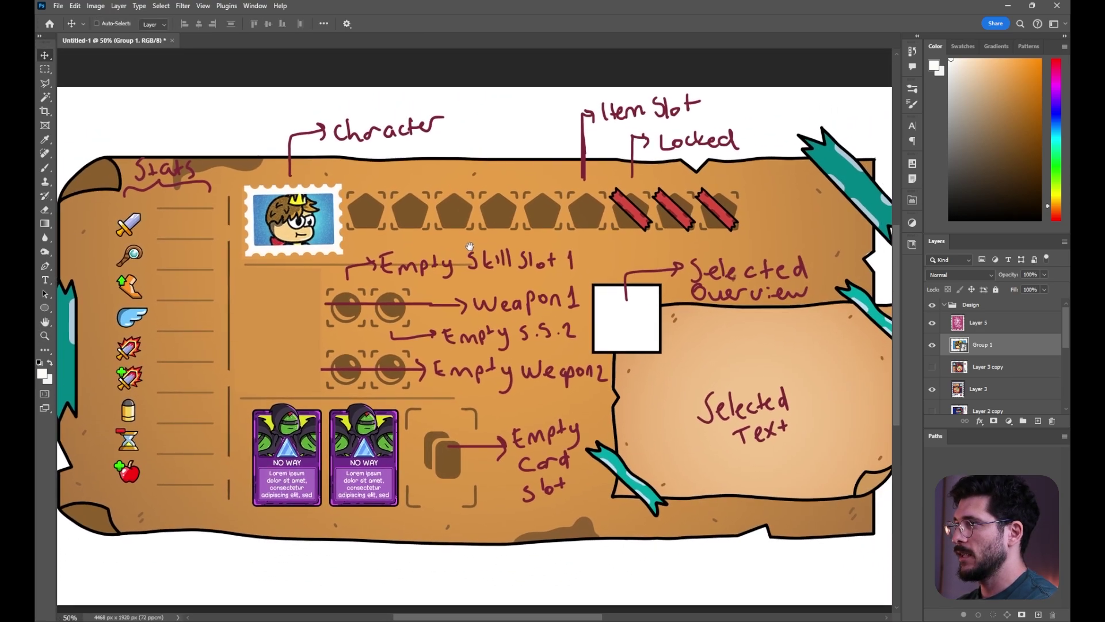
Undo and redo the stamp's tilt to compare it with the straight version, and nudge the stamp slightly left
{"action": "key", "text": "ctrl+shift+z"}
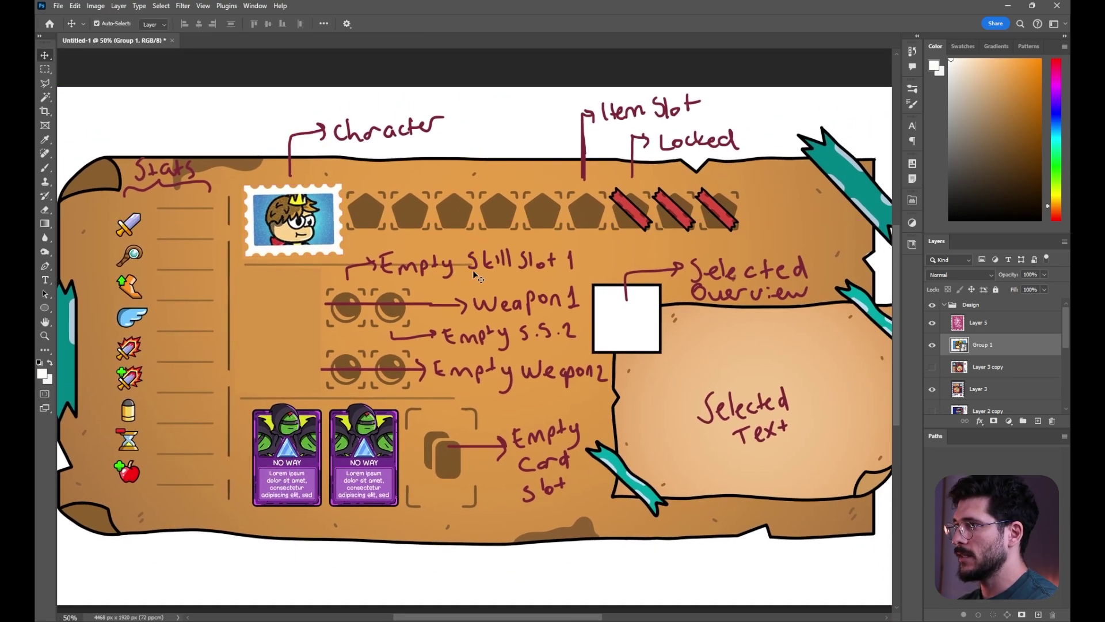
{"action": "key", "text": "ctrl+z"}
{"action": "key", "text": "ctrl+shift+z"}
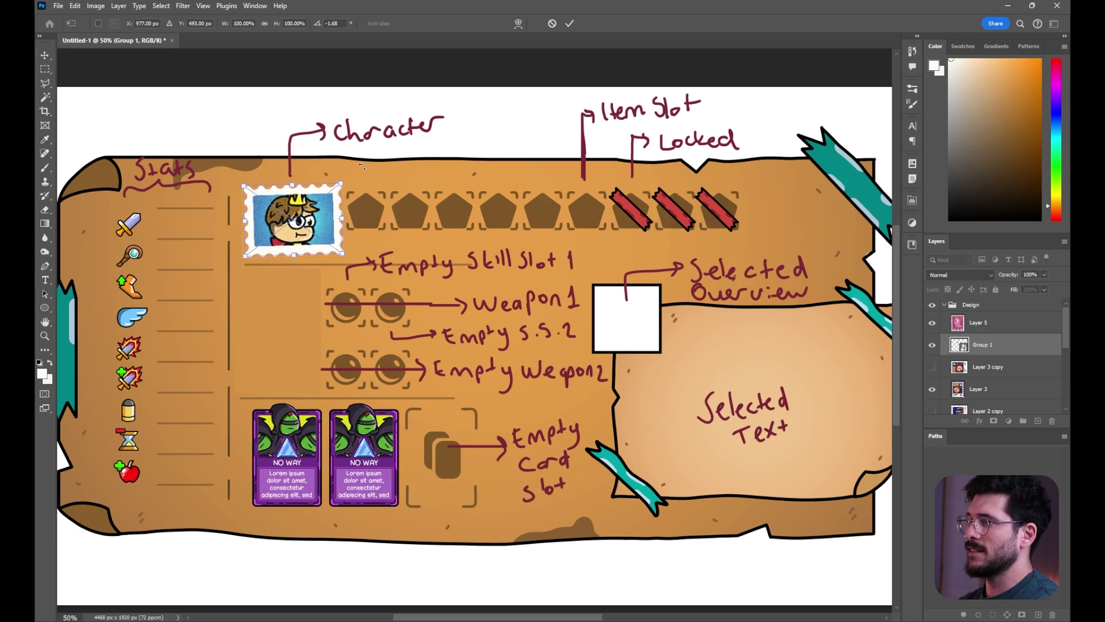
{"action": "key", "text": "ctrl"}
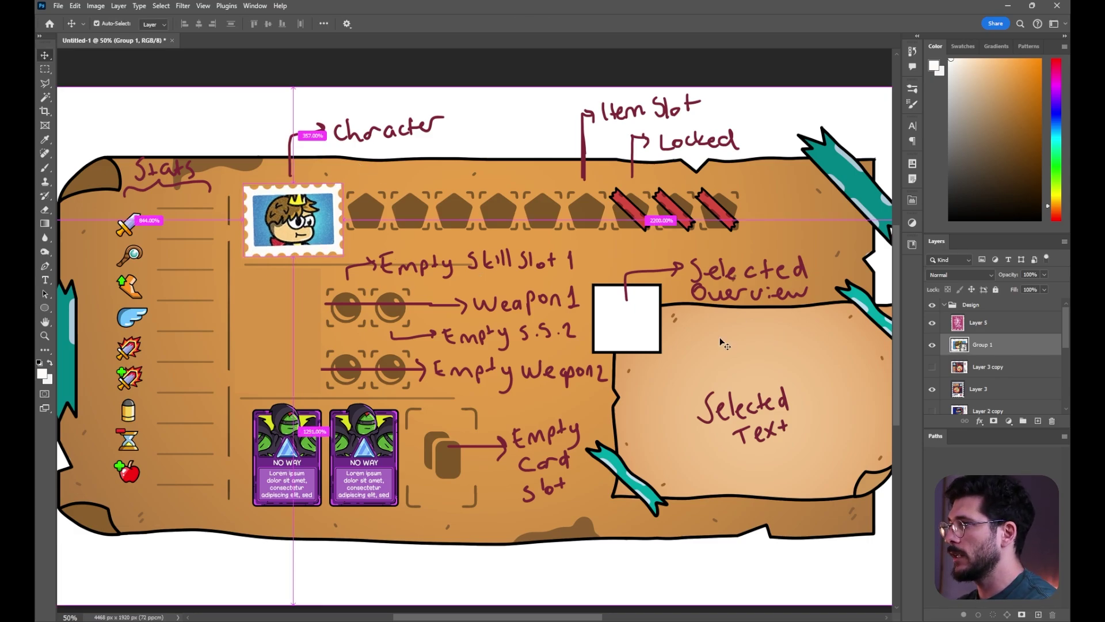
{"action": "key", "text": "ctrl+z"}
{"action": "key", "text": "ctrl+shift+z"}
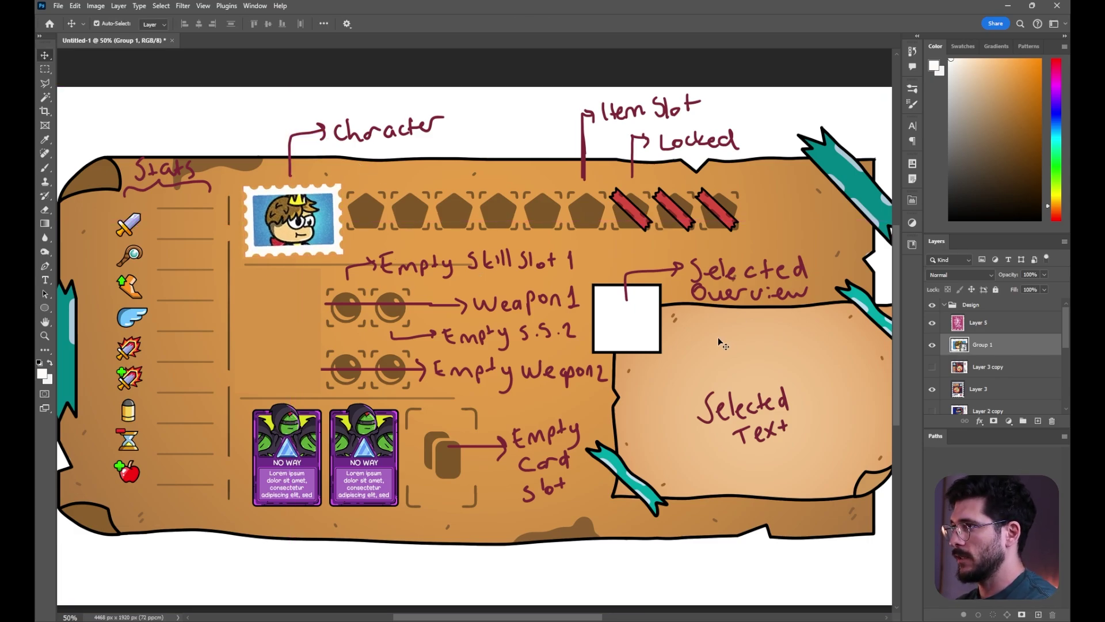
{"action": "left_click_drag", "start_coordinate": [592, 338], "coordinate": [589, 339]}
{"action": "key", "text": "ctrl+t"}
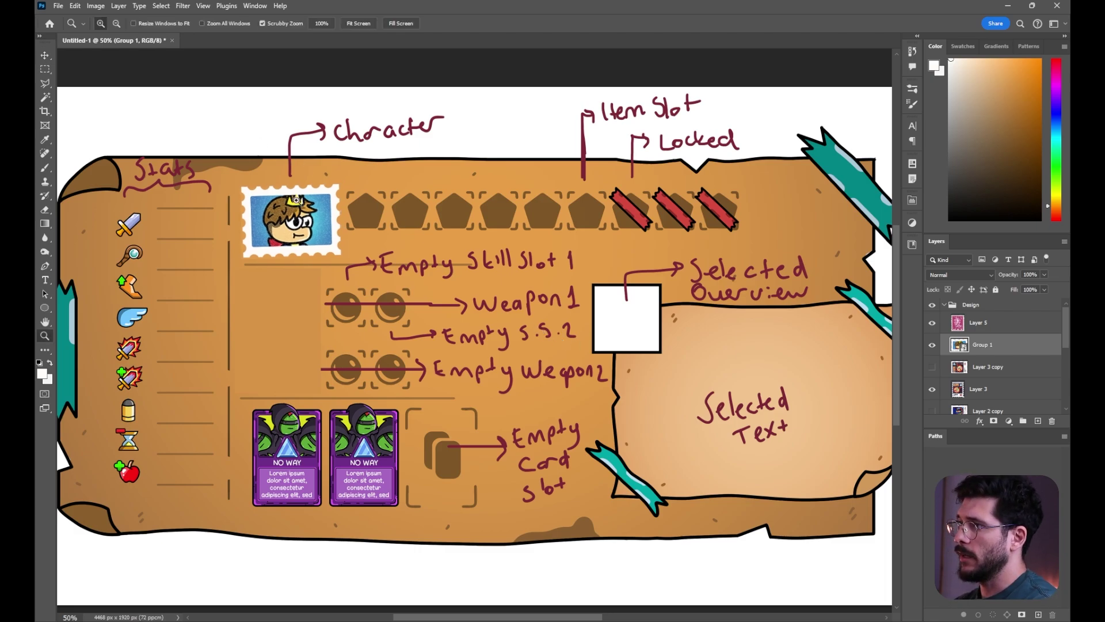
{"action": "scroll", "coordinate": [296, 203], "scroll_direction": "up", "scroll_amount": 4}
{"action": "left_click_drag", "start_coordinate": [360, 250], "coordinate": [480, 271]}
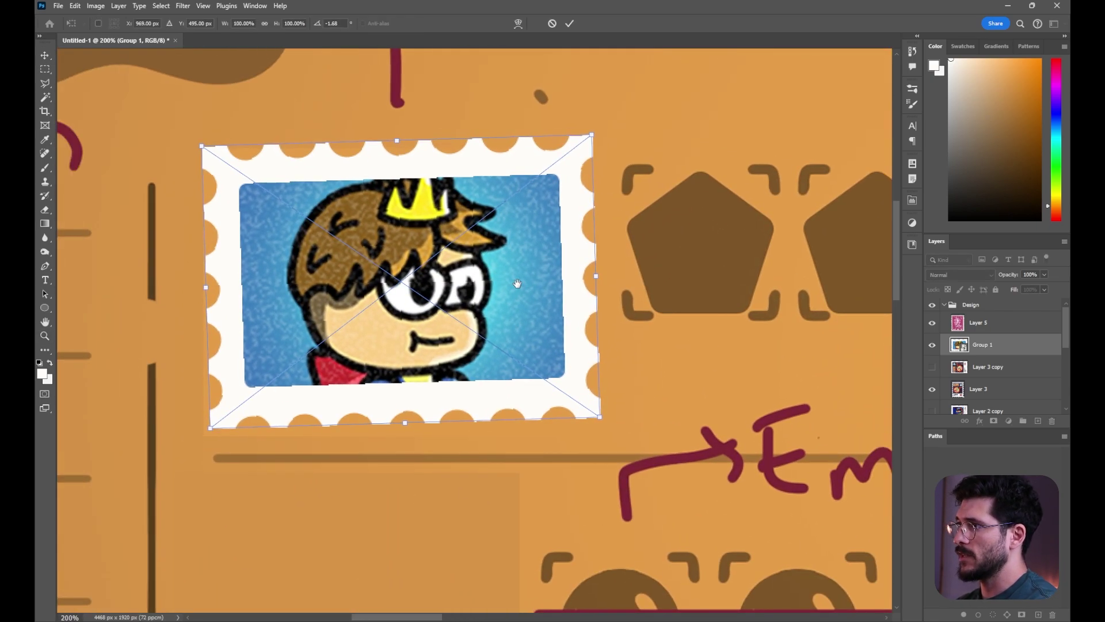
{"action": "right_click", "coordinate": [516, 284]}
{"action": "left_click", "coordinate": [477, 279]}
{"action": "key", "text": "Escape"}
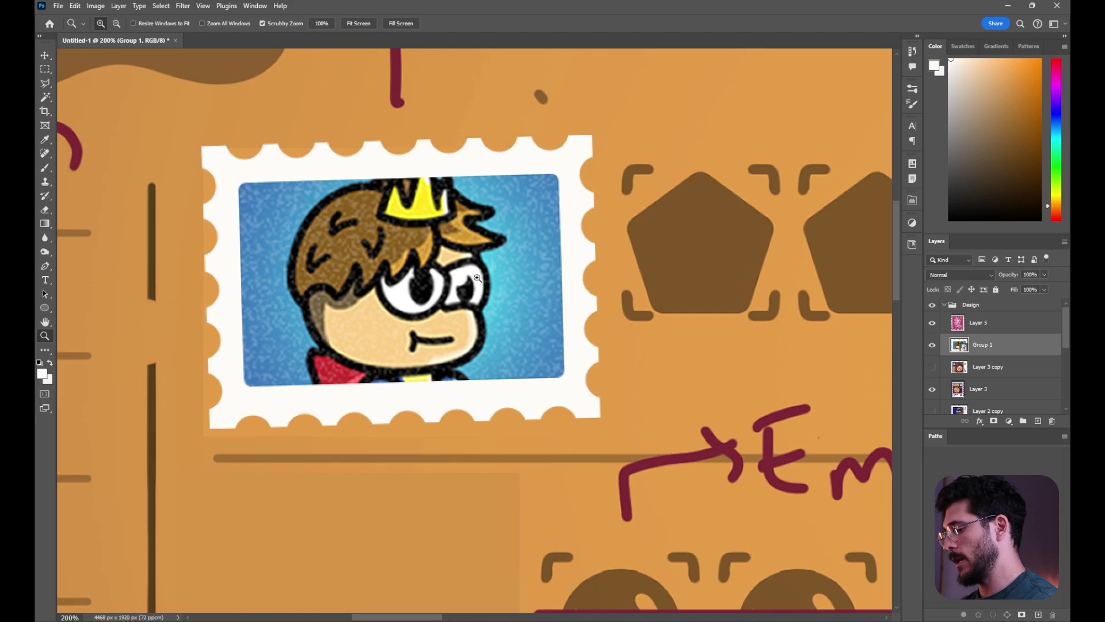
Warp the portrait stamp with the Flag style to give the paper a subtle wave
{"action": "key", "text": "ctrl+t"}
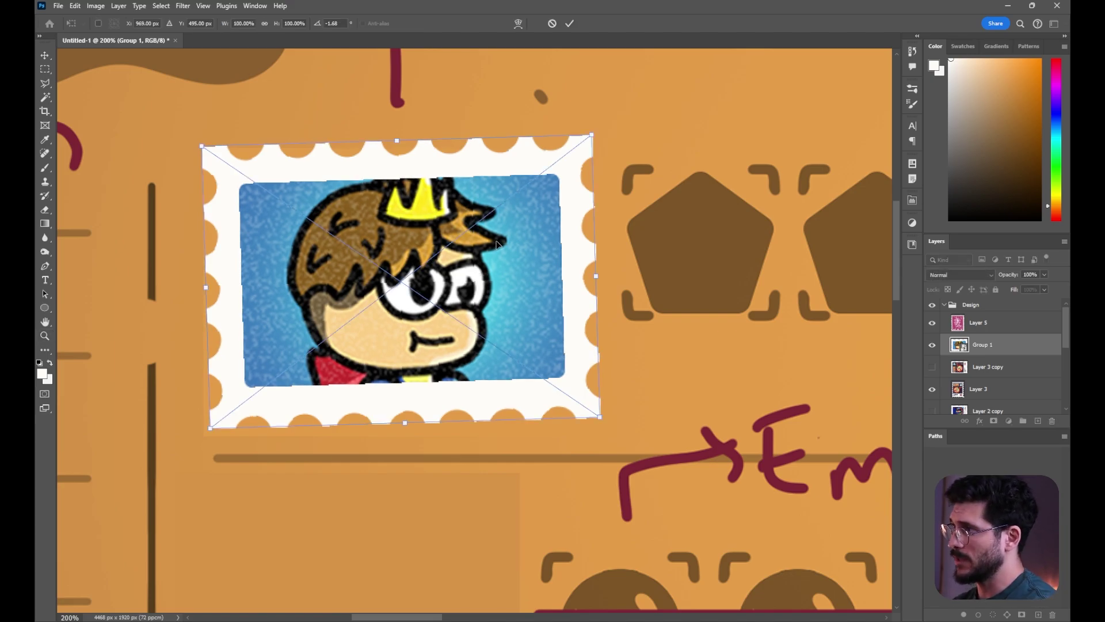
{"action": "right_click", "coordinate": [497, 238]}
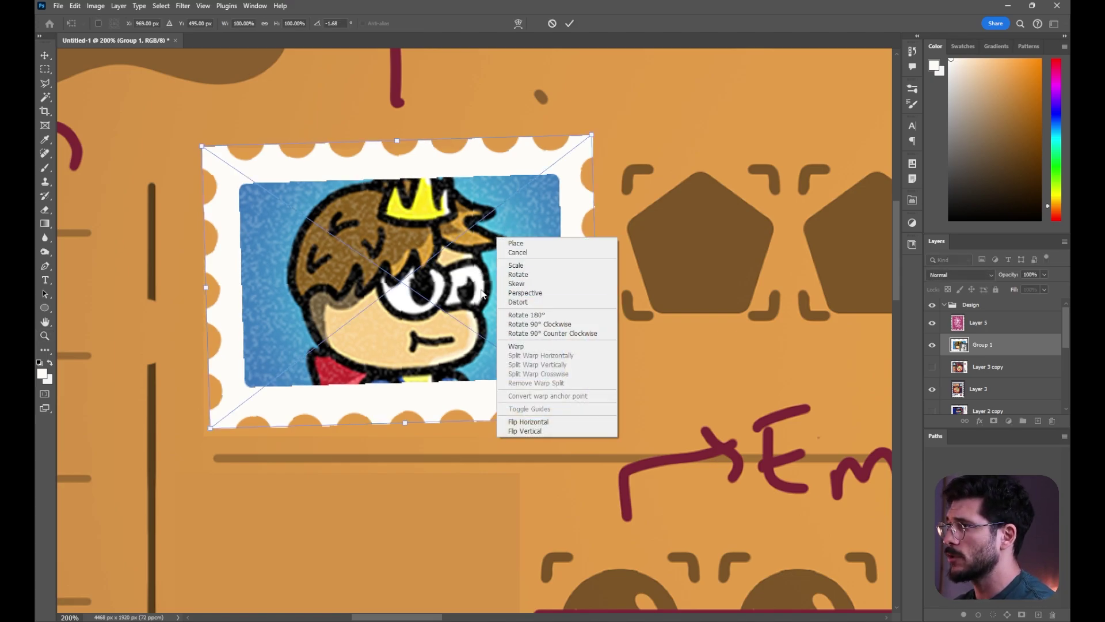
{"action": "left_click", "coordinate": [535, 347]}
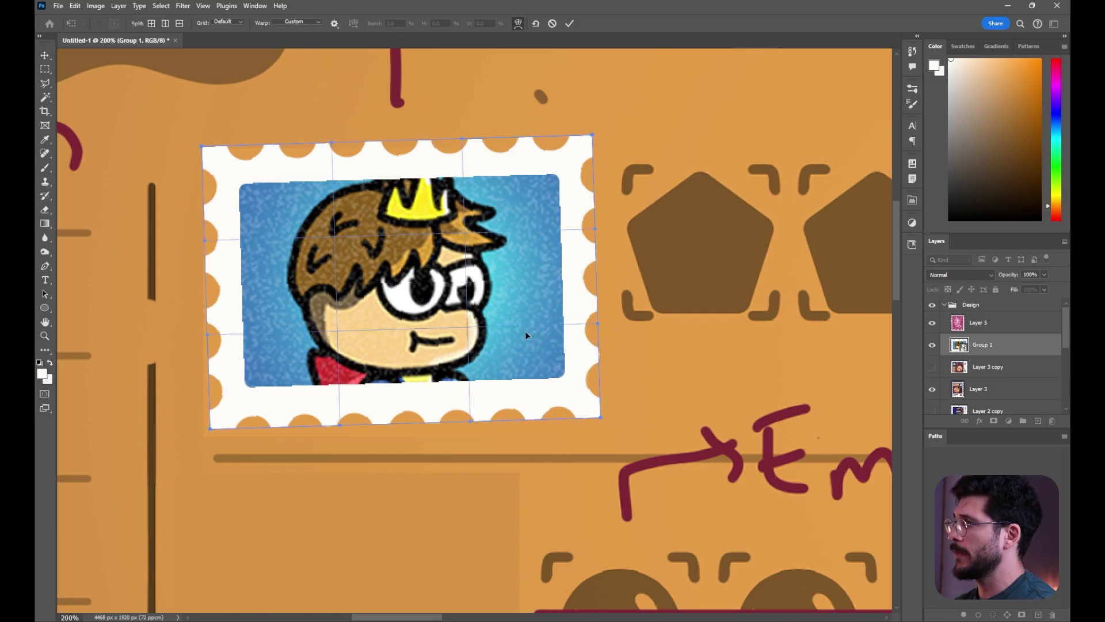
{"action": "left_click", "coordinate": [300, 23]}
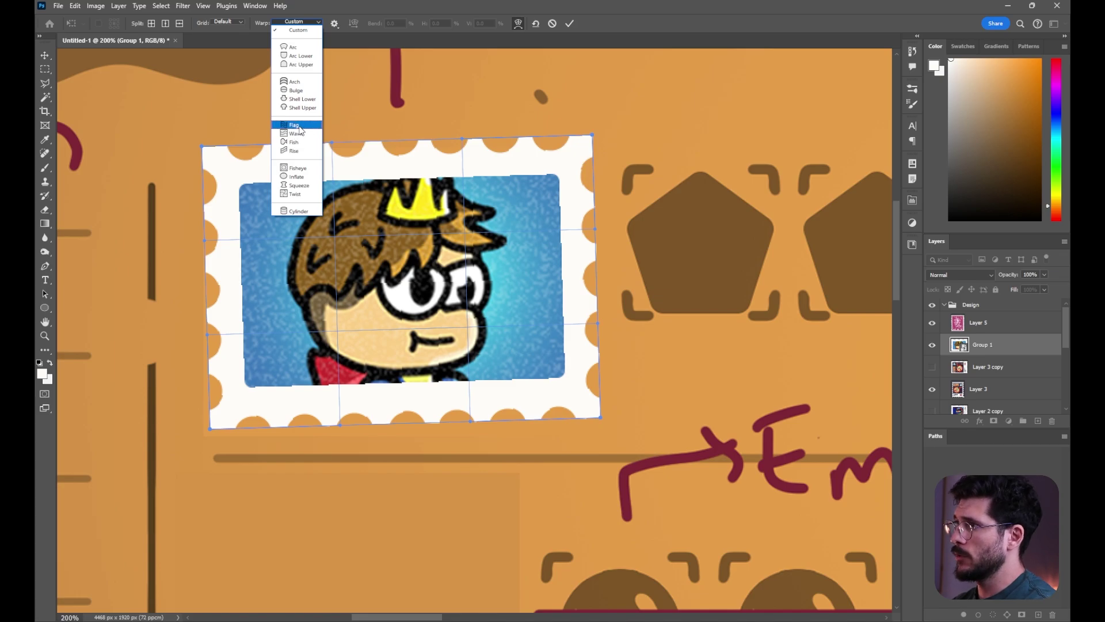
{"action": "left_click", "coordinate": [300, 126]}
{"action": "left_click_drag", "start_coordinate": [299, 126], "coordinate": [319, 150]}
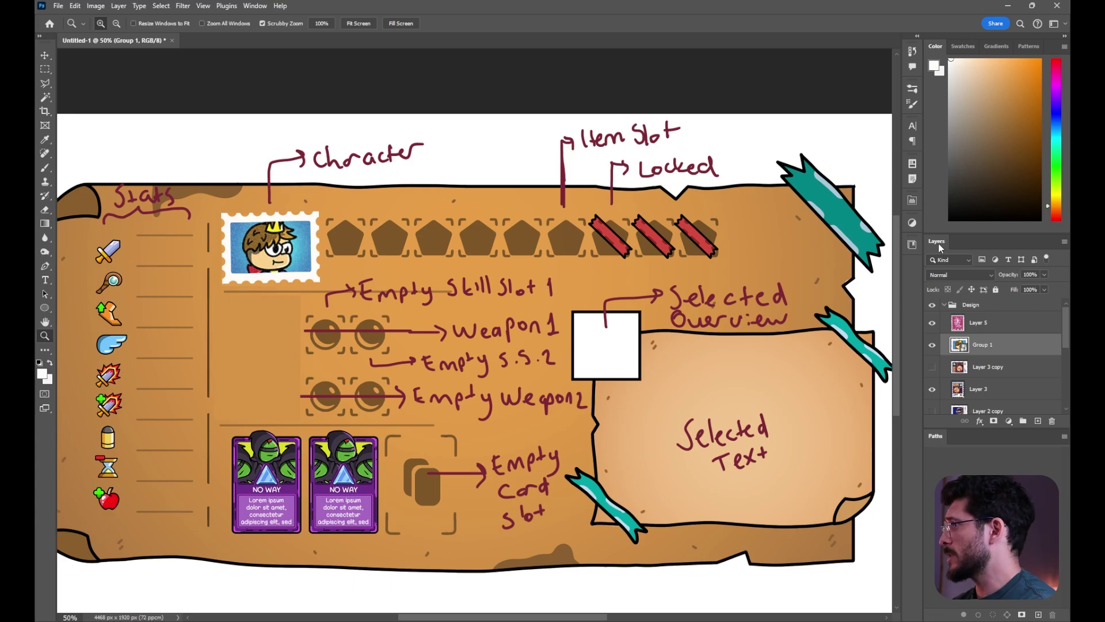
Compare the stamp's state before its smart object conversion with the latest transform in the document history
{"action": "left_click", "coordinate": [913, 52]}
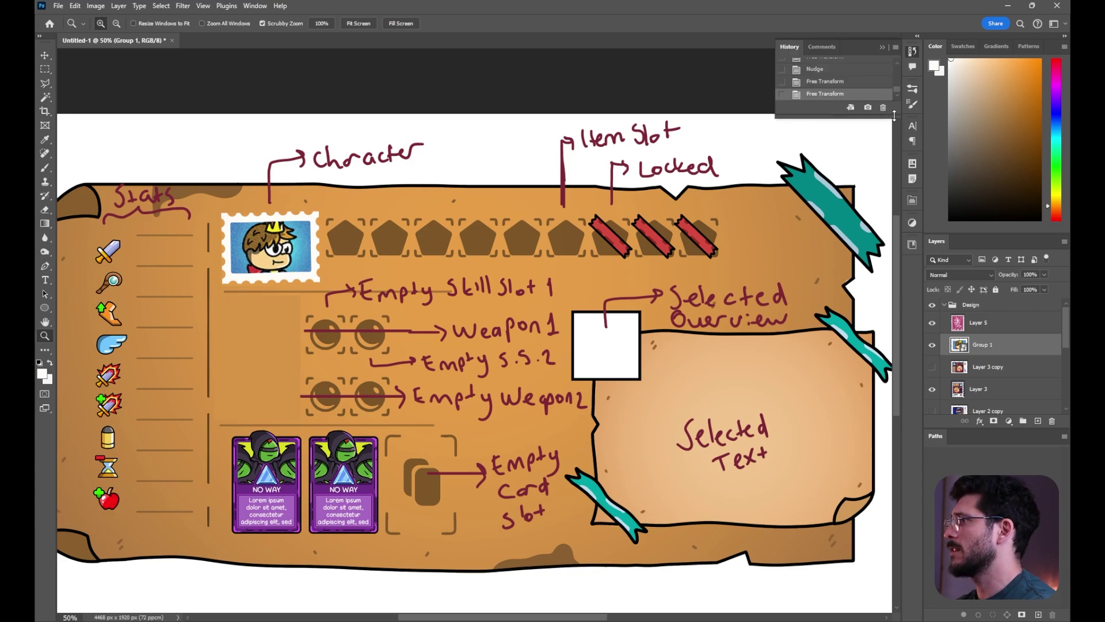
{"action": "left_click_drag", "start_coordinate": [894, 115], "coordinate": [894, 286]}
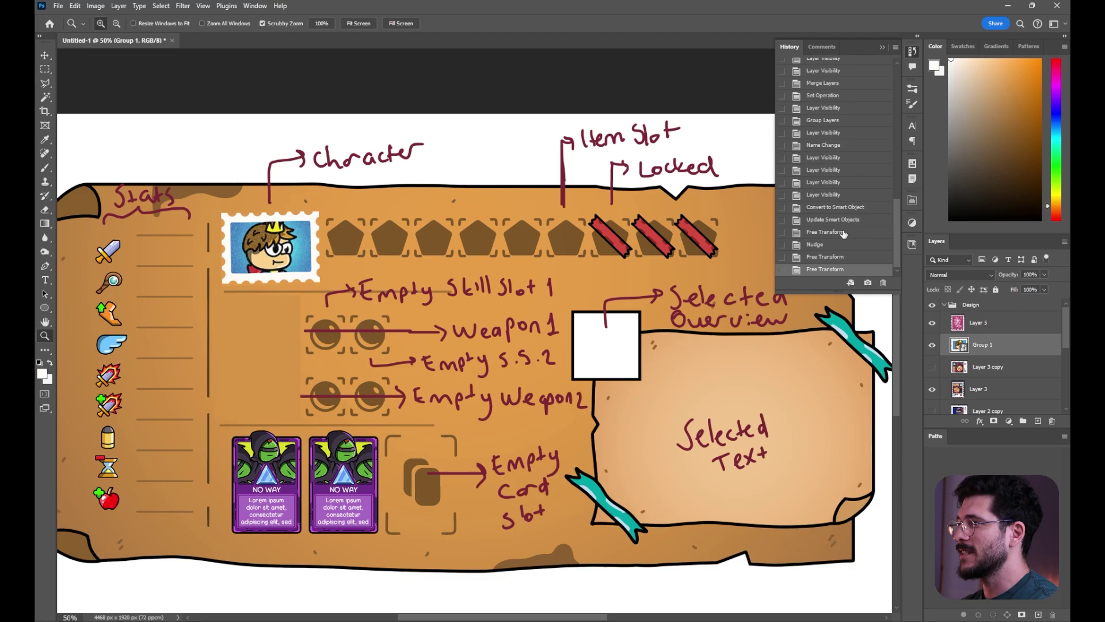
{"action": "left_click", "coordinate": [852, 197]}
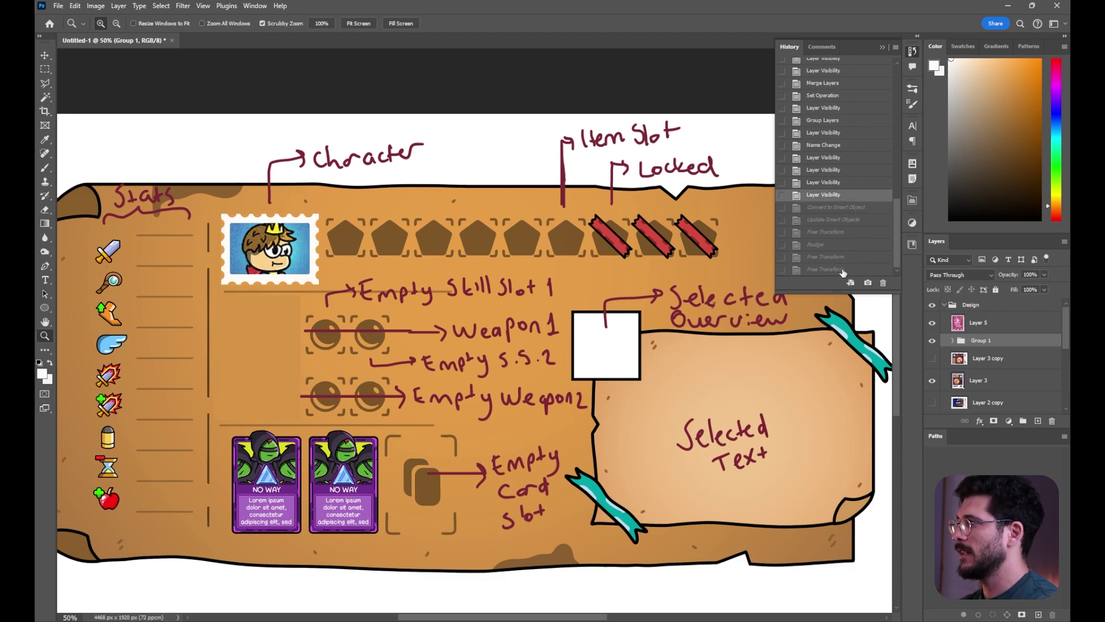
{"action": "left_click", "coordinate": [843, 270]}
Nudge the warped portrait stamp a few pixels left and close the document history
{"action": "key", "text": "v"}
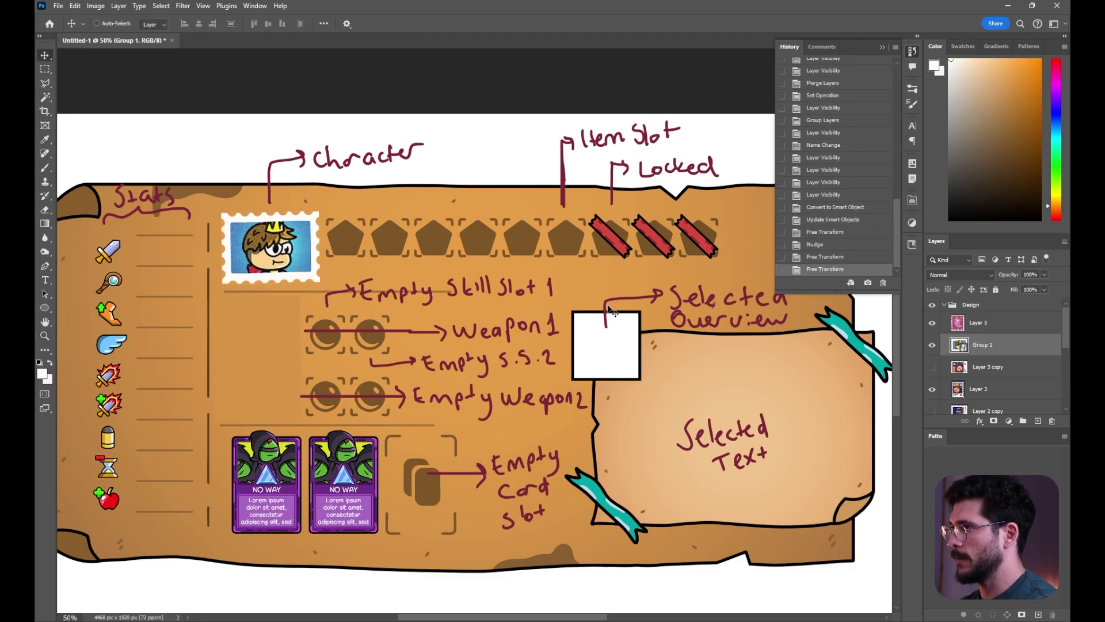
{"action": "key", "text": "Left"}
{"action": "key", "text": "Left"}
{"action": "key", "text": "Left"}
{"action": "key", "text": "Left"}
{"action": "key", "text": "Left"}
{"action": "key", "text": "Left"}
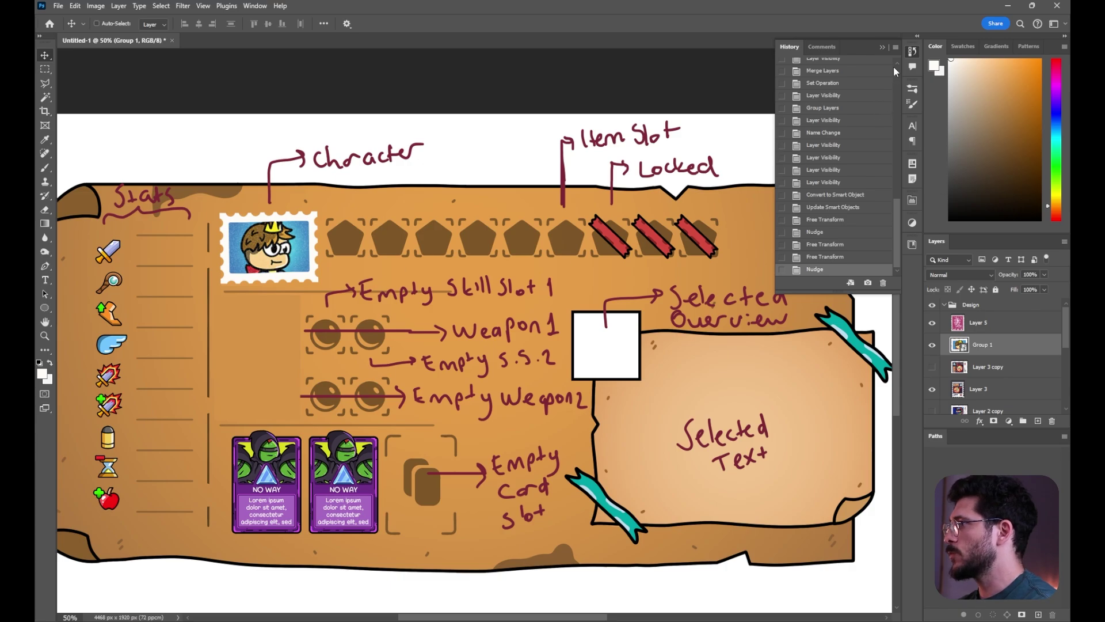
{"action": "left_click", "coordinate": [910, 54]}
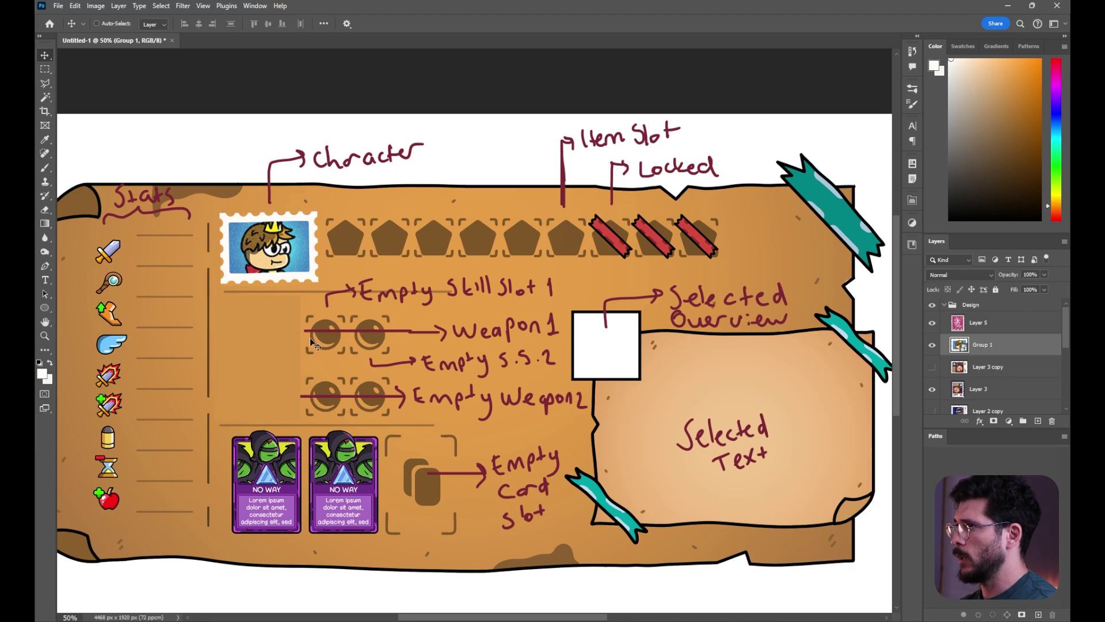
Duplicate the portrait stamp twice, scaling the copies down and placing them in front of the Weapon 1 and Empty Weapon 2 skill slots
{"action": "left_click_drag", "start_coordinate": [303, 276], "coordinate": [304, 359]}
{"action": "key", "text": "ctrl+t"}
{"action": "left_click_drag", "start_coordinate": [319, 294], "coordinate": [311, 362]}
{"action": "key", "text": "Return"}
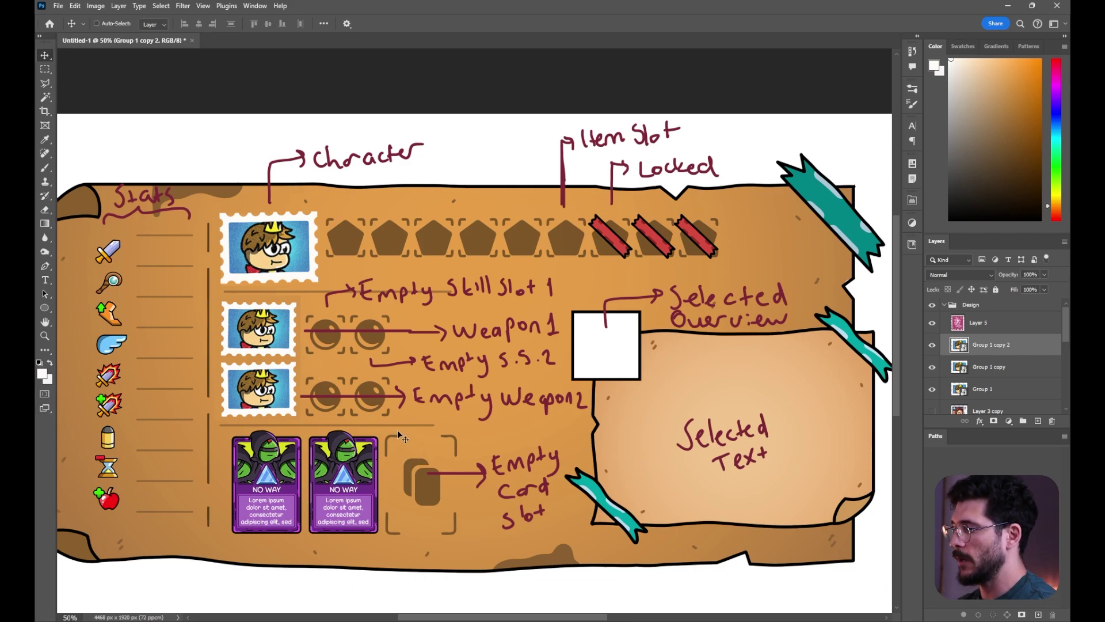
Shift the Weapon 1 stamp copy slightly right and the Empty Weapon 2 copy slightly up and left
{"action": "left_click", "coordinate": [256, 339], "text": "ctrl"}
{"action": "left_click_drag", "start_coordinate": [256, 339], "coordinate": [257, 342]}
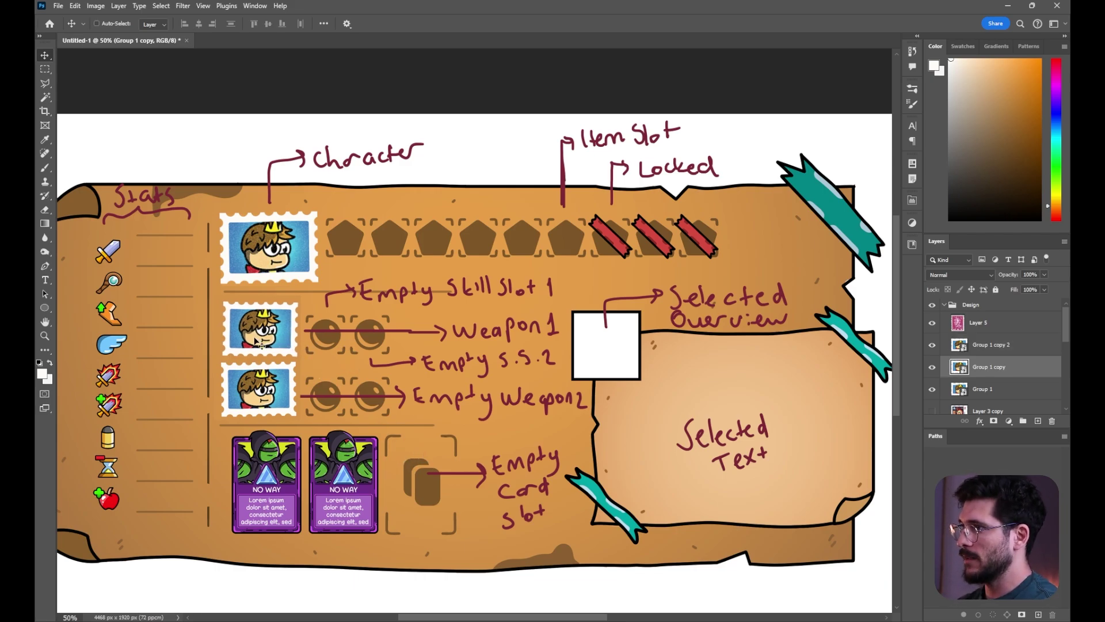
{"action": "left_click", "coordinate": [269, 390], "text": "ctrl"}
{"action": "left_click_drag", "start_coordinate": [269, 390], "coordinate": [269, 386]}
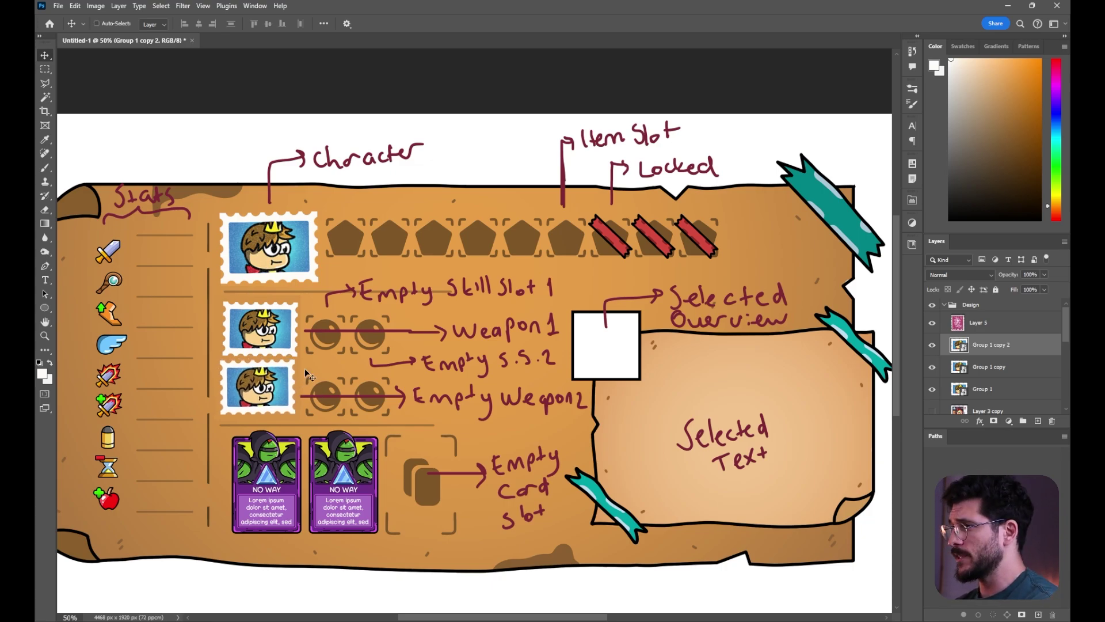
Rotate the Weapon 1 stamp copy slightly counter-clockwise
{"action": "left_click", "coordinate": [267, 334], "text": "ctrl"}
{"action": "key", "text": "ctrl+t"}
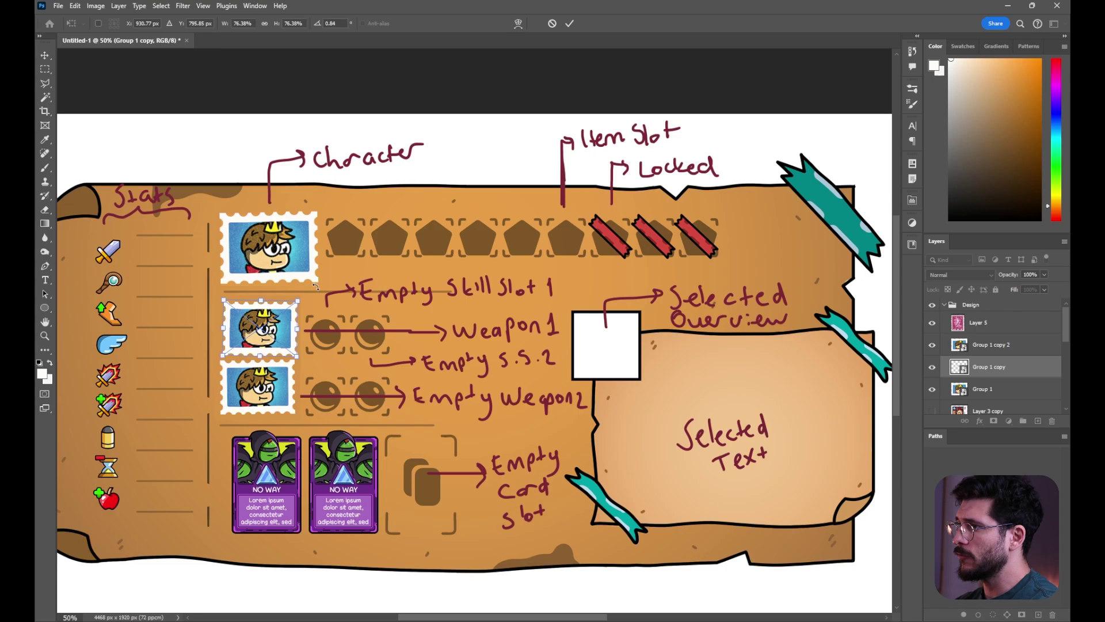
{"action": "left_click_drag", "start_coordinate": [320, 287], "coordinate": [320, 281]}
{"action": "key", "text": "Return"}
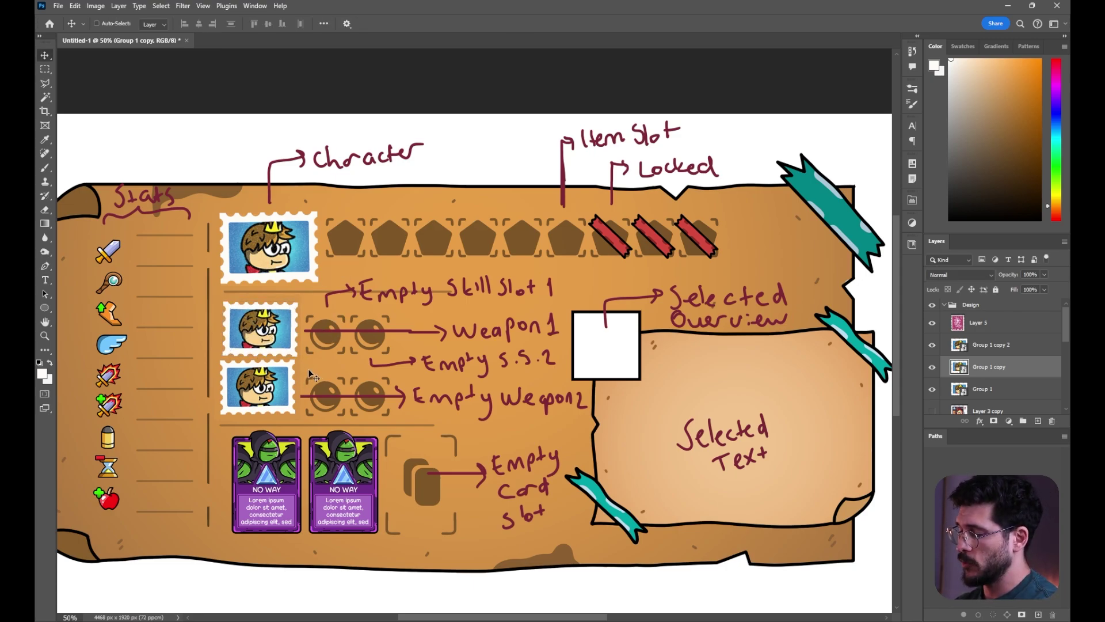
Try duplicating both weapon stamp copies together over the first card below them, and undo the duplication
{"action": "left_click", "coordinate": [296, 324], "text": "ctrl+shift"}
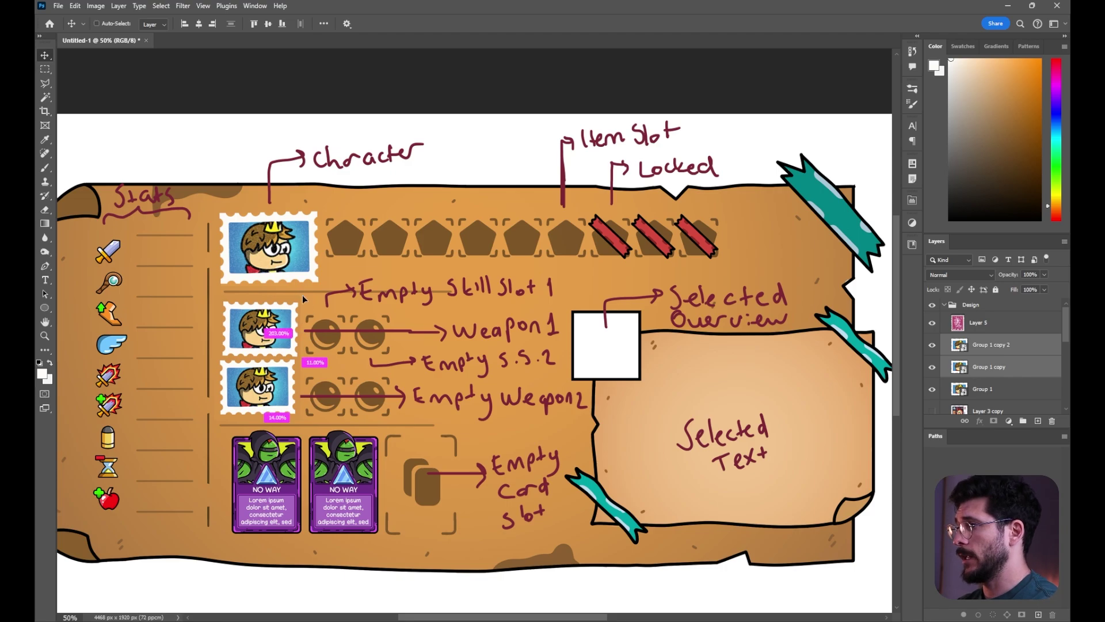
{"action": "left_click_drag", "start_coordinate": [303, 295], "coordinate": [293, 403]}
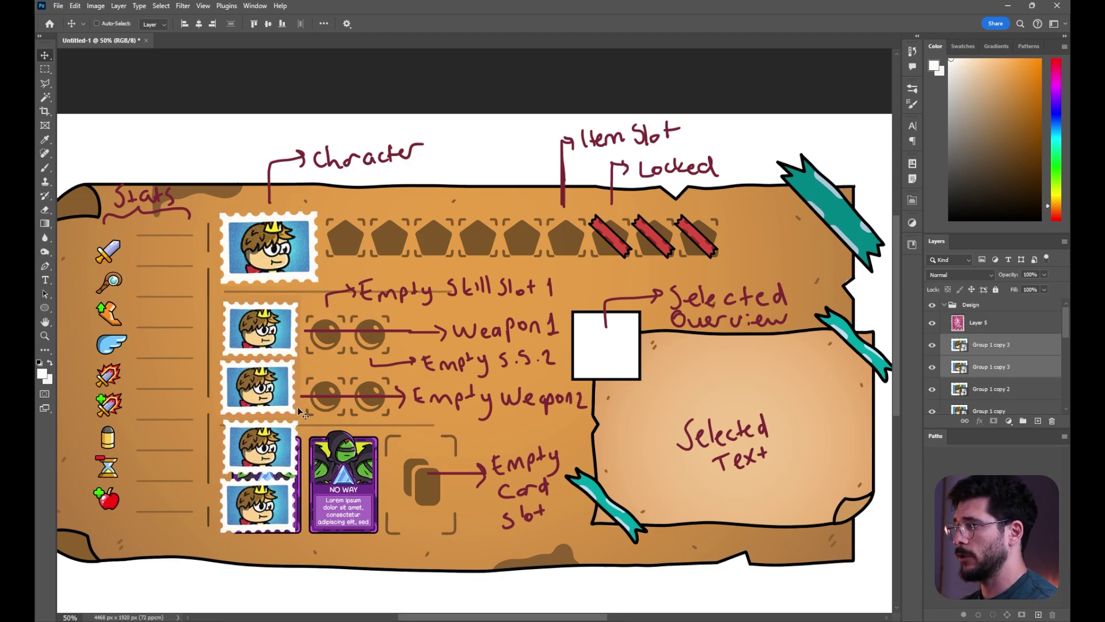
{"action": "key", "text": "ctrl+z"}
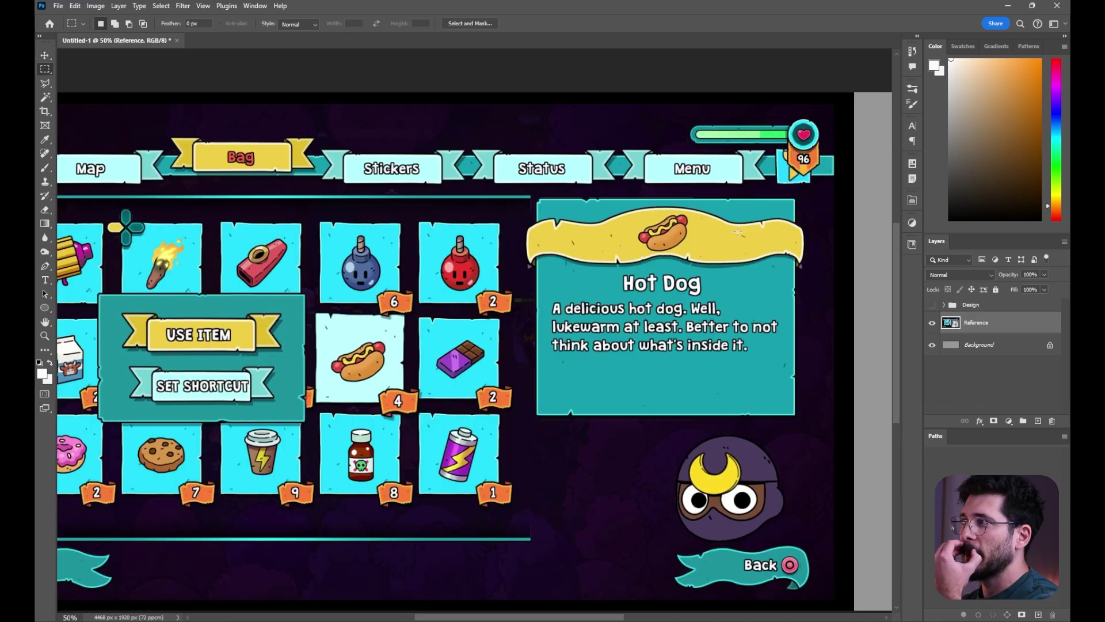
Copy the reference area spanning the red bomb slot and Hot Dog panel edge onto a new layer above the design
{"action": "left_click_drag", "start_coordinate": [600, 332], "coordinate": [666, 294]}
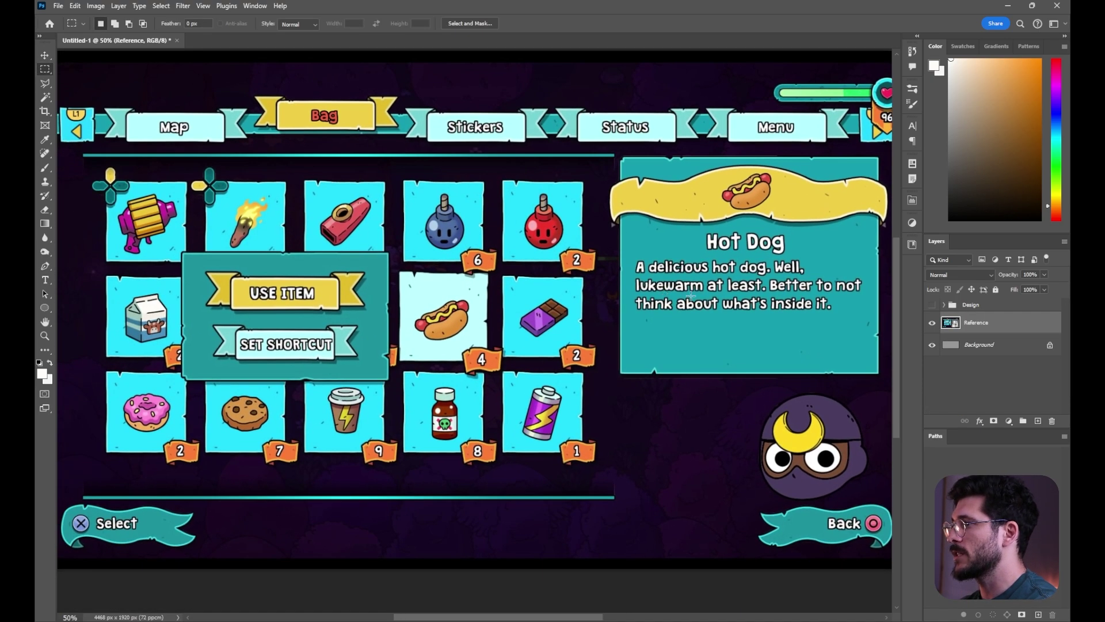
{"action": "mouse_move", "coordinate": [544, 171]}
{"action": "left_mouse_down"}
{"action": "mouse_move", "coordinate": [625, 212]}
{"action": "mouse_move", "coordinate": [673, 285]}
{"action": "mouse_move", "coordinate": [666, 292]}
{"action": "left_mouse_up"}
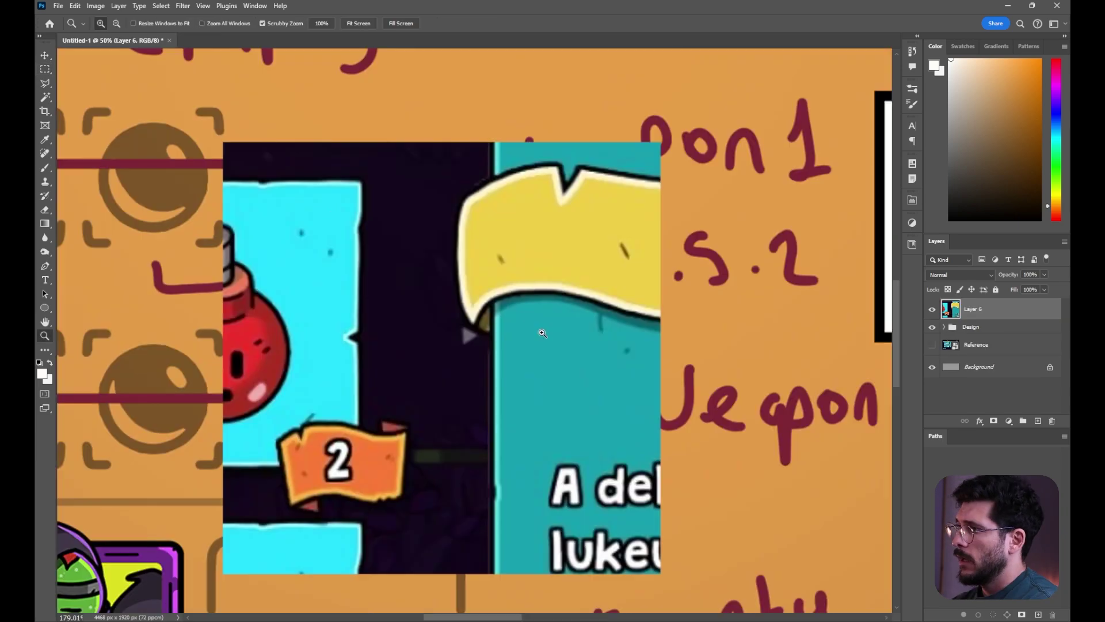
{"action": "left_click_drag", "start_coordinate": [543, 332], "coordinate": [568, 369]}
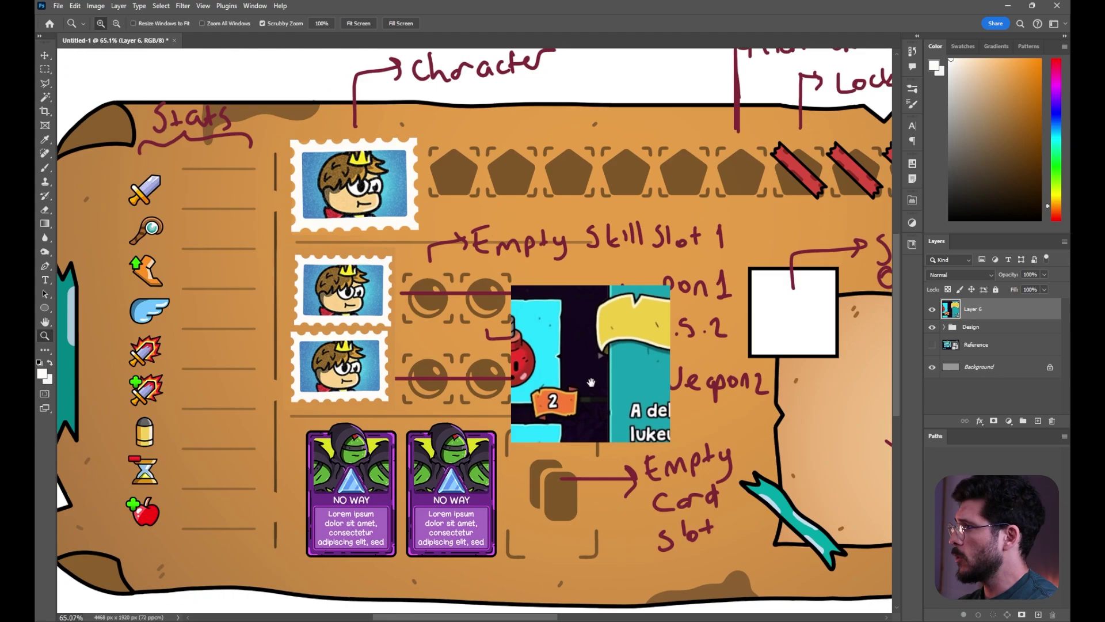
Clip a Levels adjustment to the copied reference piece and raise its black output level to lighten the dark tones
{"action": "left_click", "coordinate": [1009, 422]}
{"action": "left_click", "coordinate": [1010, 462]}
{"action": "left_click", "coordinate": [986, 314], "text": "alt"}
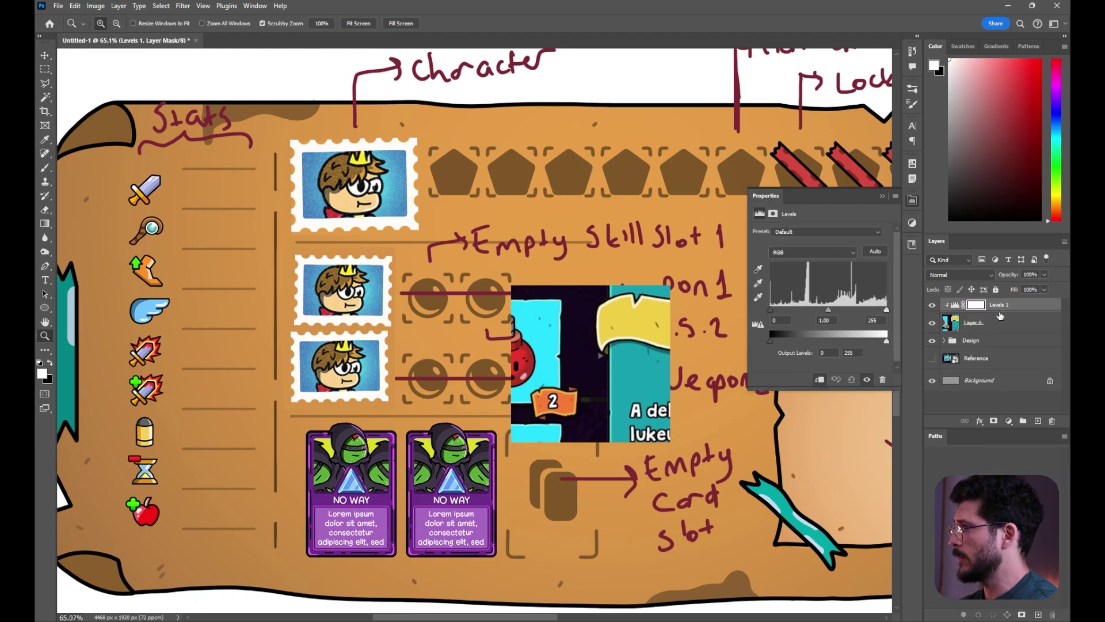
{"action": "left_click_drag", "start_coordinate": [770, 341], "coordinate": [749, 350]}
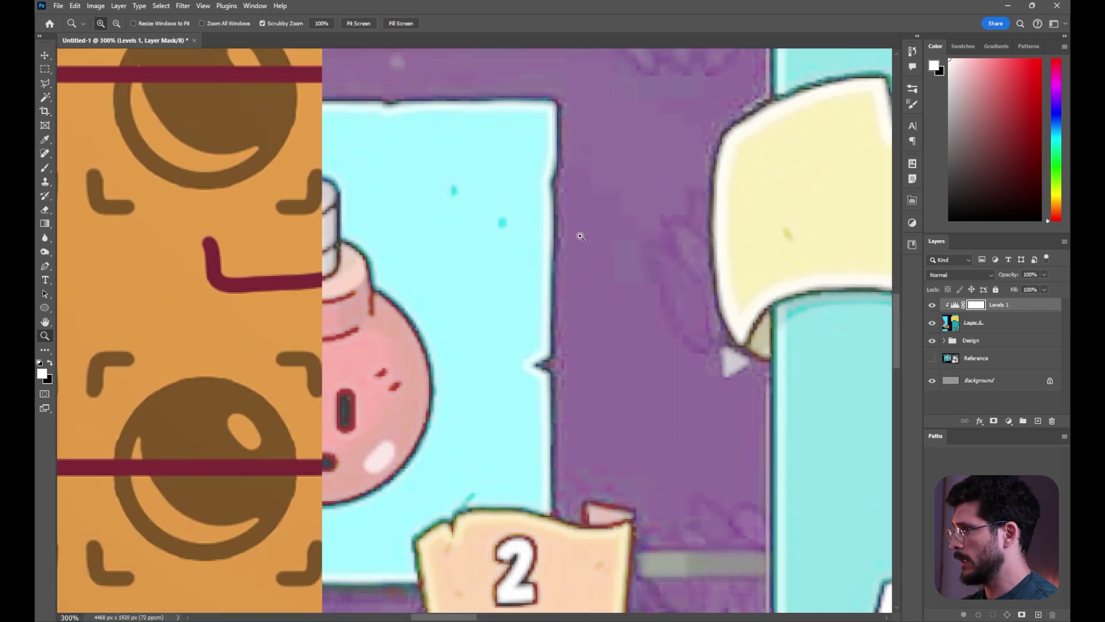
Add a drop shadow effect to the large character portrait stamp
{"action": "left_click", "coordinate": [580, 236], "text": "alt"}
{"action": "left_click", "coordinate": [610, 403], "text": "alt"}
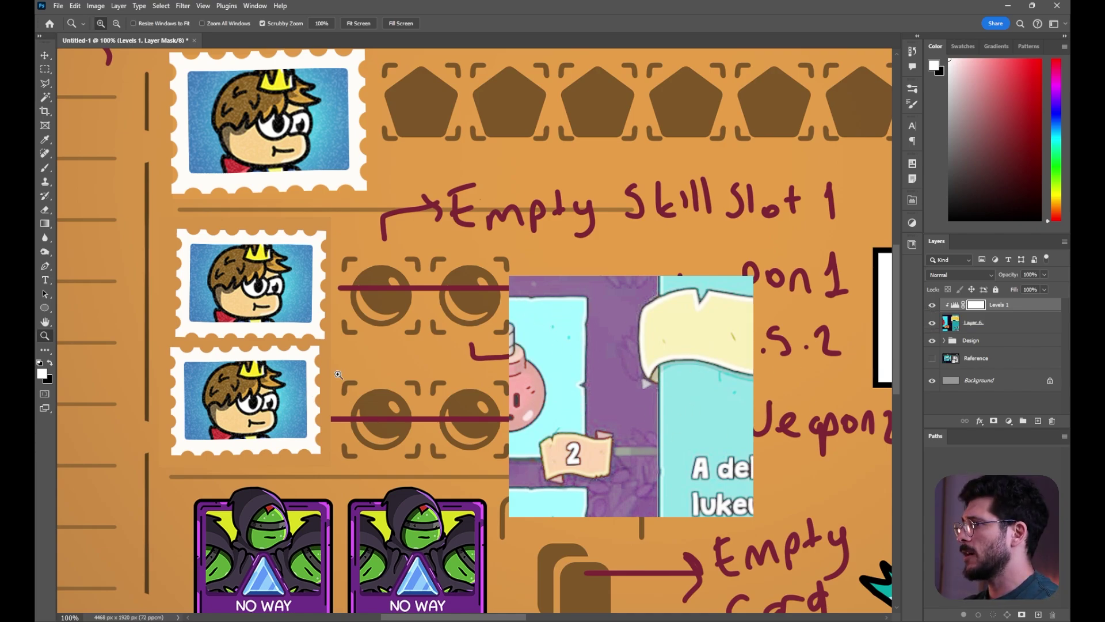
{"action": "left_click_drag", "start_coordinate": [437, 350], "coordinate": [398, 397]}
{"action": "key", "text": "v"}
{"action": "left_click", "coordinate": [307, 227], "text": "ctrl"}
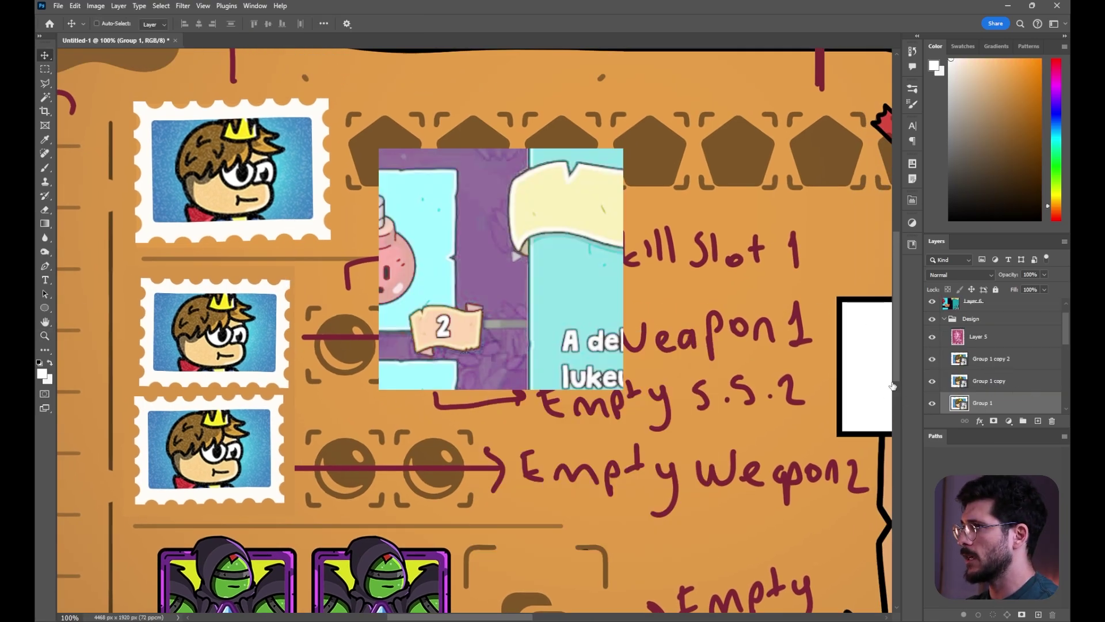
{"action": "key", "text": "space"}
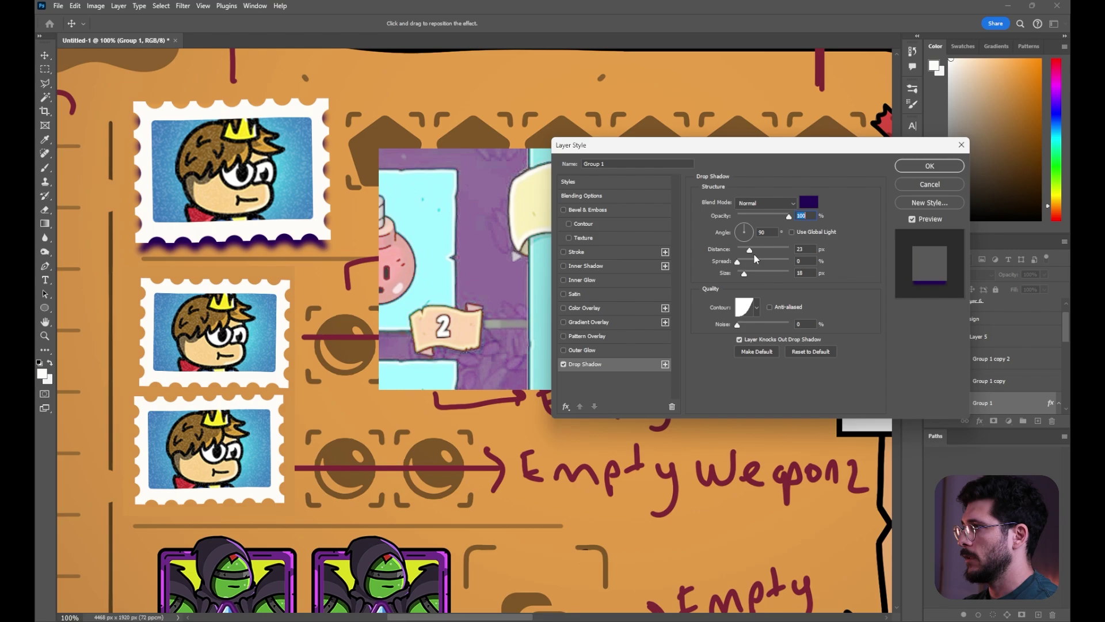
Give the portrait stamp's shadow a hard edge with linear contour, size 0 px, distance 12 px and angle 65°
{"action": "left_click_drag", "start_coordinate": [750, 252], "coordinate": [749, 250]}
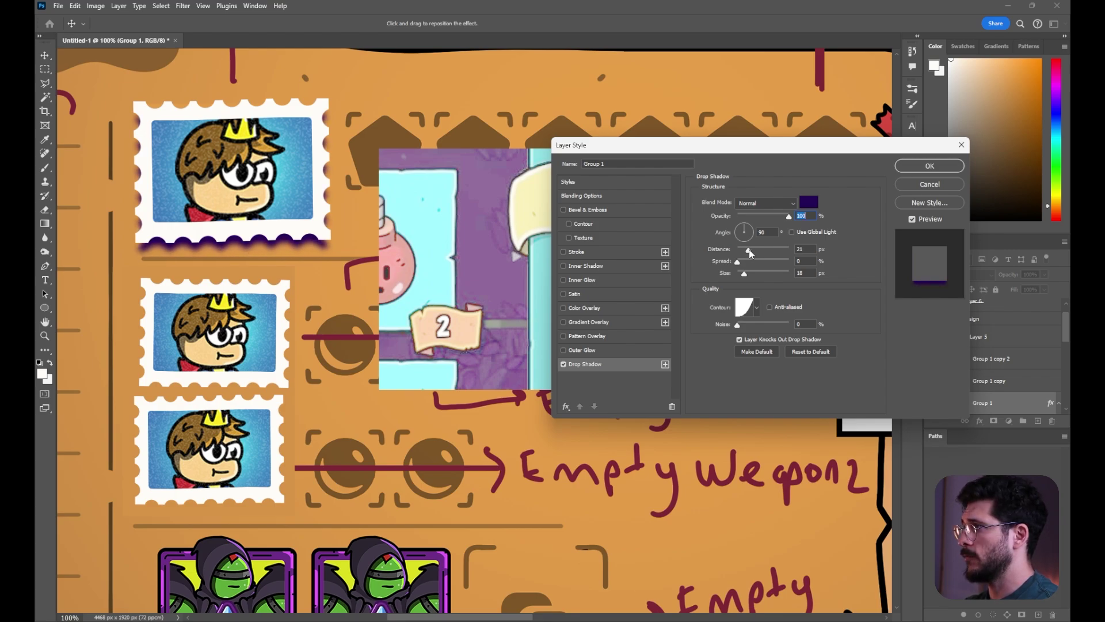
{"action": "left_click", "coordinate": [809, 250]}
{"action": "key", "text": "Down"}
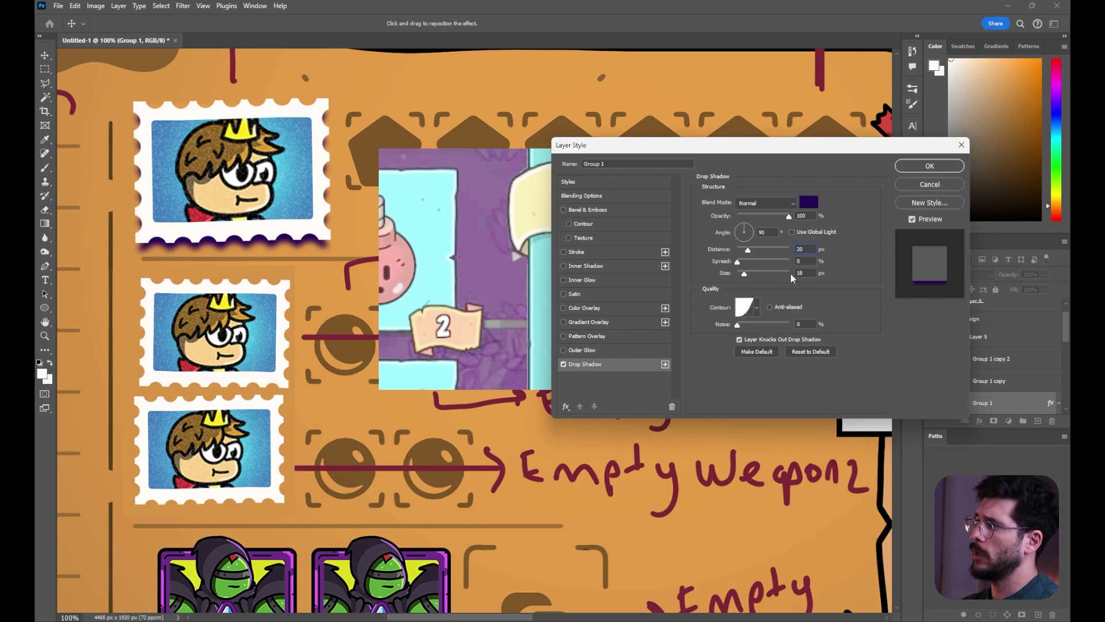
{"action": "left_click_drag", "start_coordinate": [744, 273], "coordinate": [745, 247]}
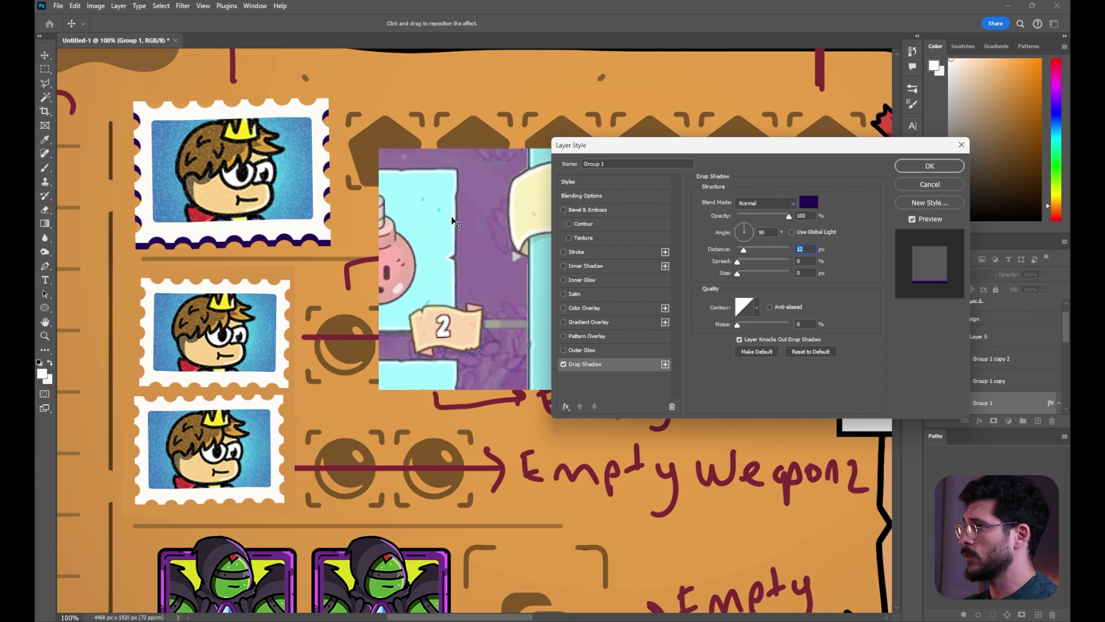
{"action": "left_click_drag", "start_coordinate": [453, 218], "coordinate": [457, 216]}
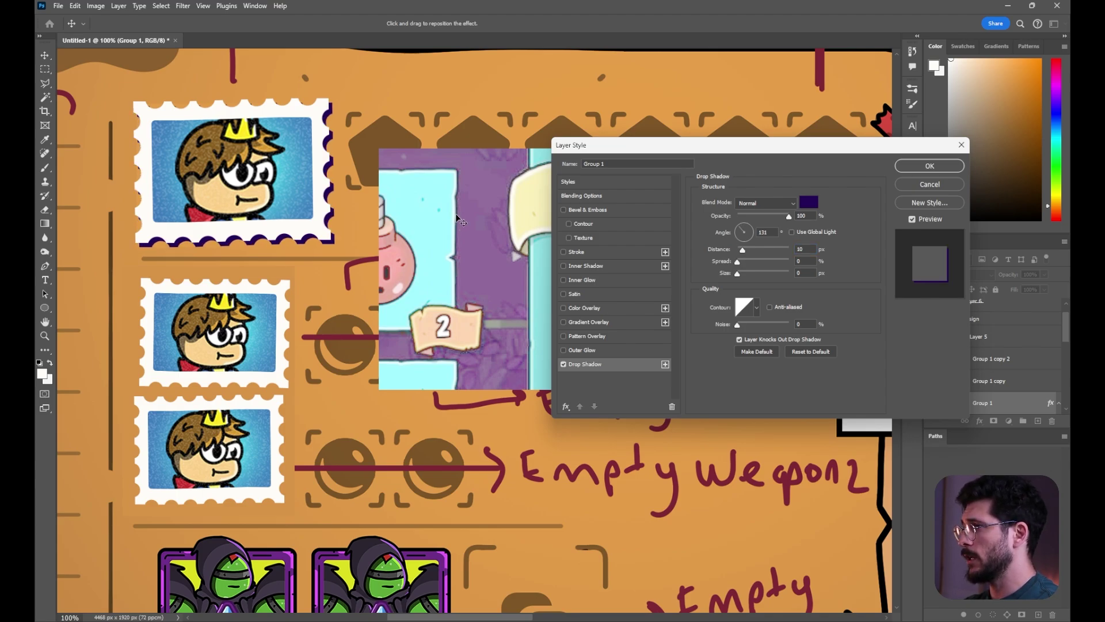
{"action": "left_click_drag", "start_coordinate": [458, 219], "coordinate": [450, 216]}
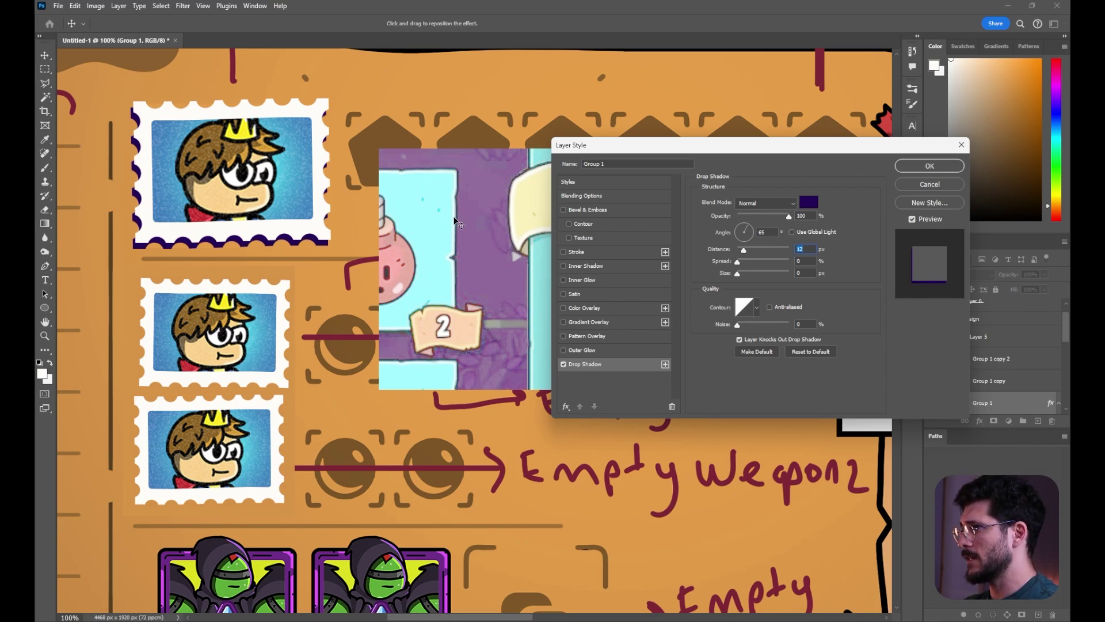
Set the stamp's drop shadow opacity to 30% and its distance to 13 px
{"action": "left_click_drag", "start_coordinate": [788, 215], "coordinate": [753, 216]}
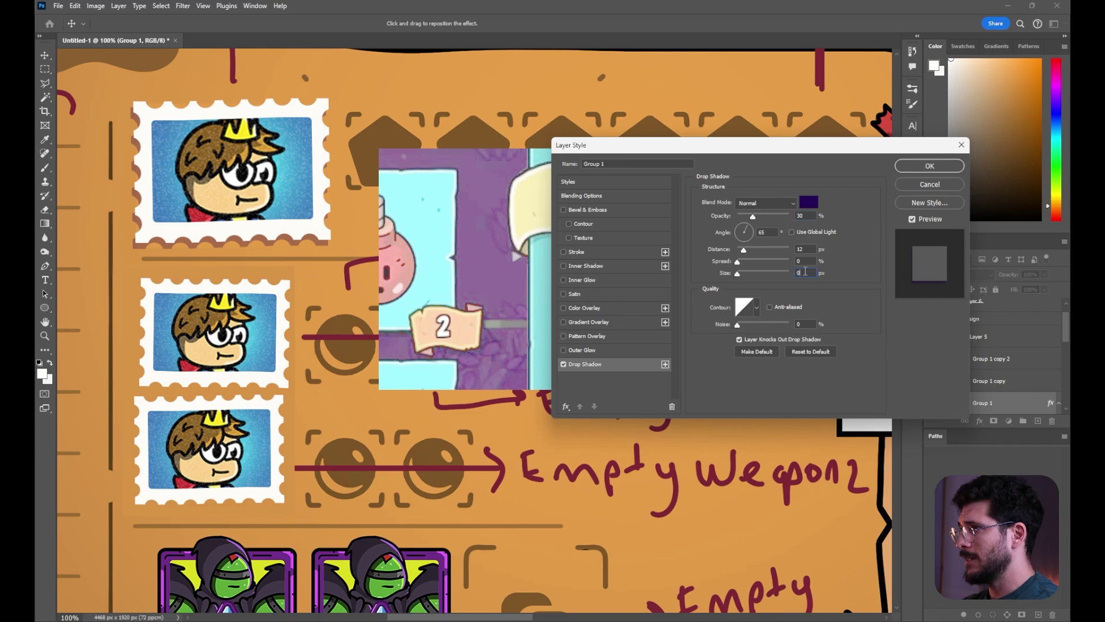
{"action": "key", "text": "Down"}
{"action": "key", "text": "Down"}
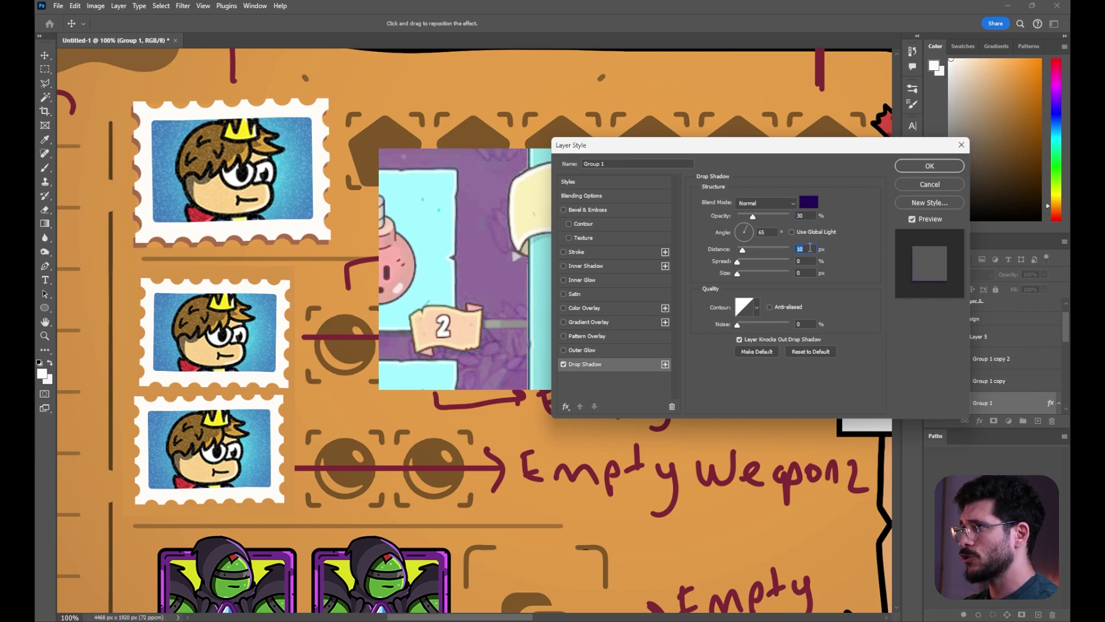
{"action": "key", "text": "Up"}
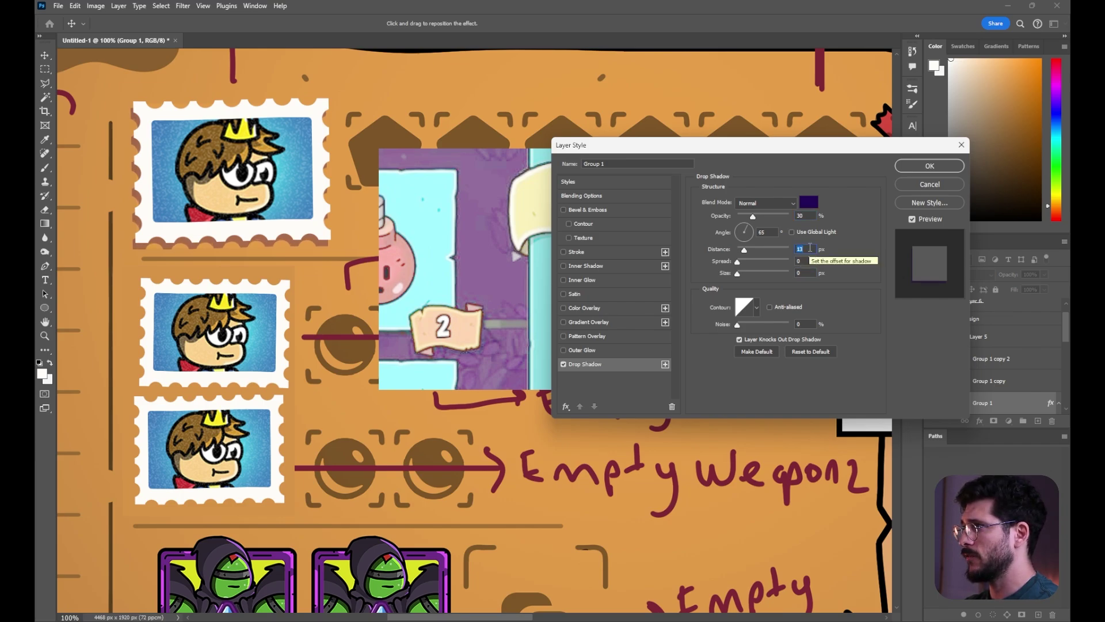
Add a 3 px outside stroke to the stamp in the dark brown #593e1c sampled from the paper's vertical divider line
{"action": "left_click", "coordinate": [564, 252]}
{"action": "left_click", "coordinate": [742, 288]}
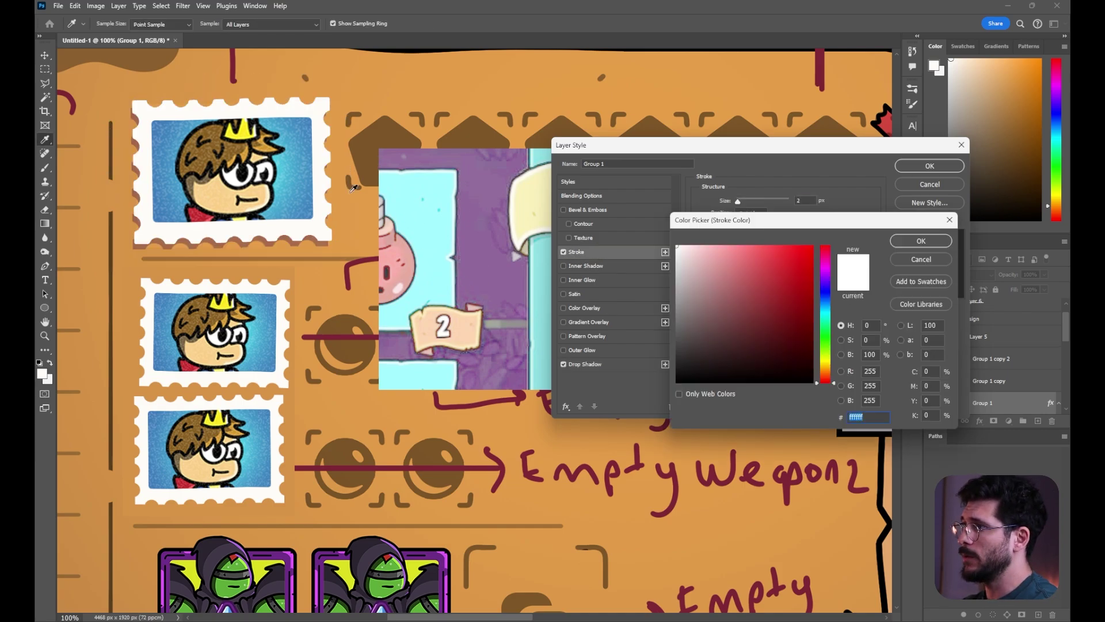
{"action": "left_click", "coordinate": [114, 134]}
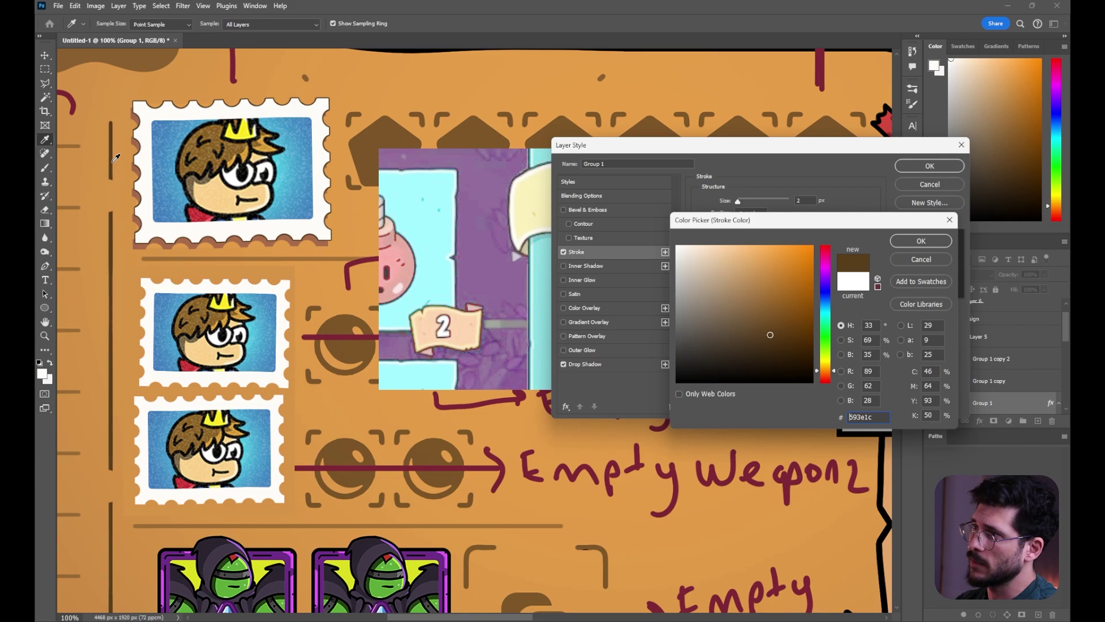
{"action": "left_click", "coordinate": [920, 241]}
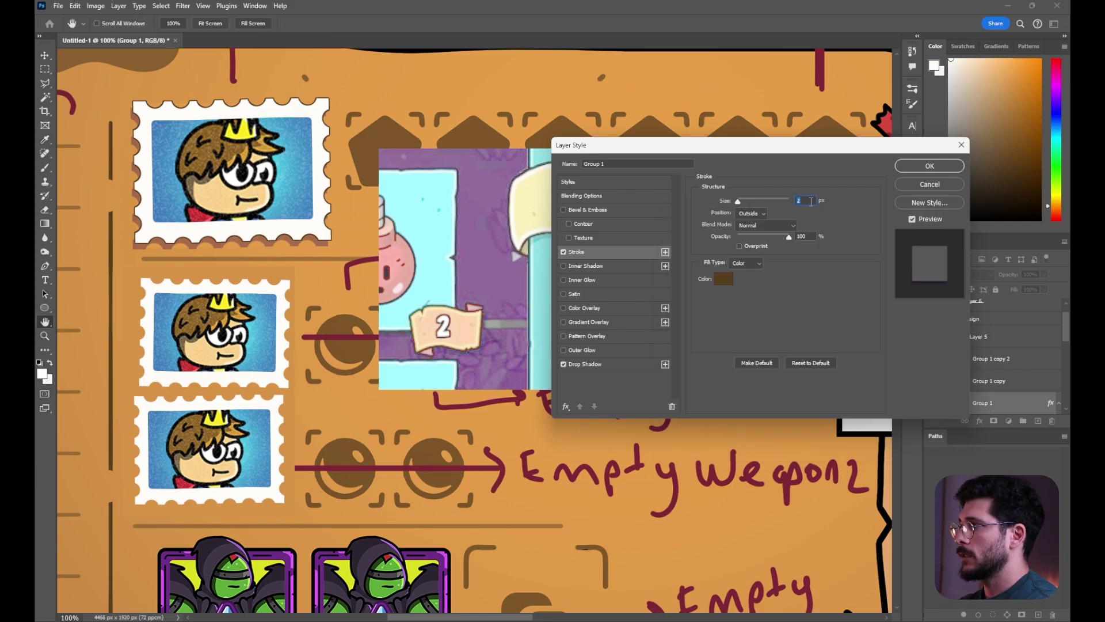
{"action": "key", "text": "Up"}
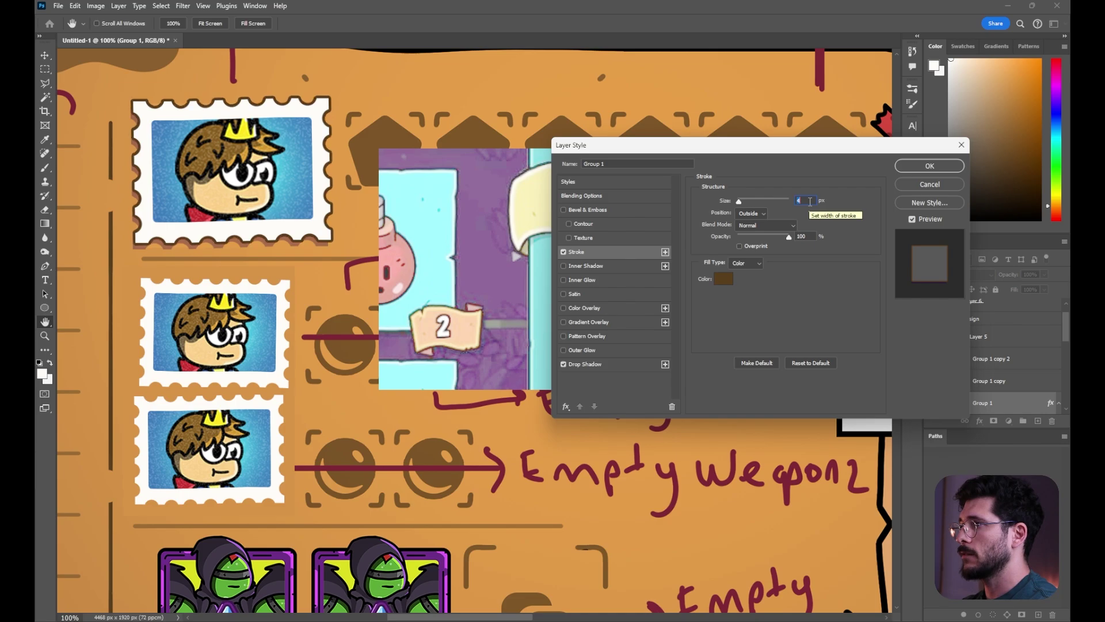
Add an inner shadow to the stamp with 53% opacity, 0 px distance, 83% choke and 3 px size
{"action": "left_click", "coordinate": [566, 269]}
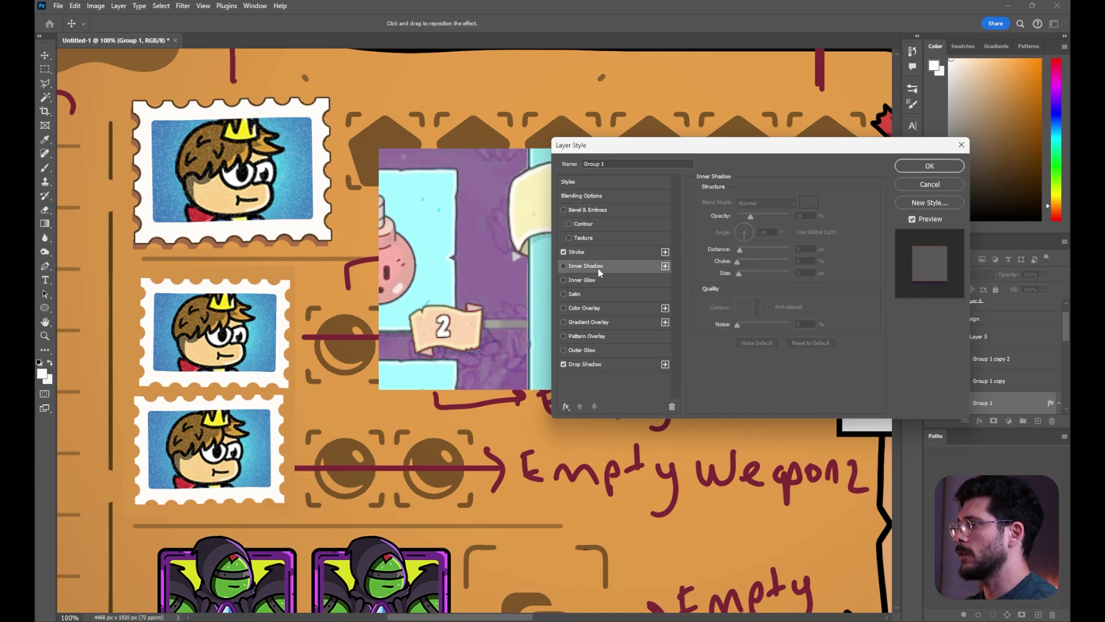
{"action": "left_click", "coordinate": [566, 266]}
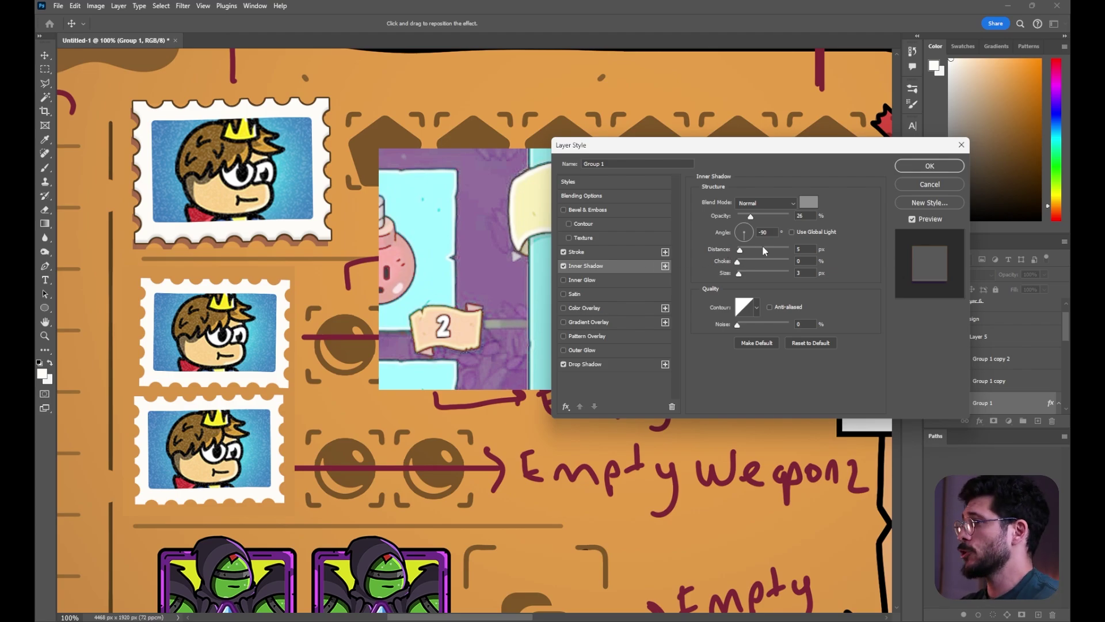
{"action": "left_click_drag", "start_coordinate": [751, 217], "coordinate": [765, 216]}
{"action": "scroll", "coordinate": [802, 249], "scroll_direction": "down", "scroll_amount": 2}
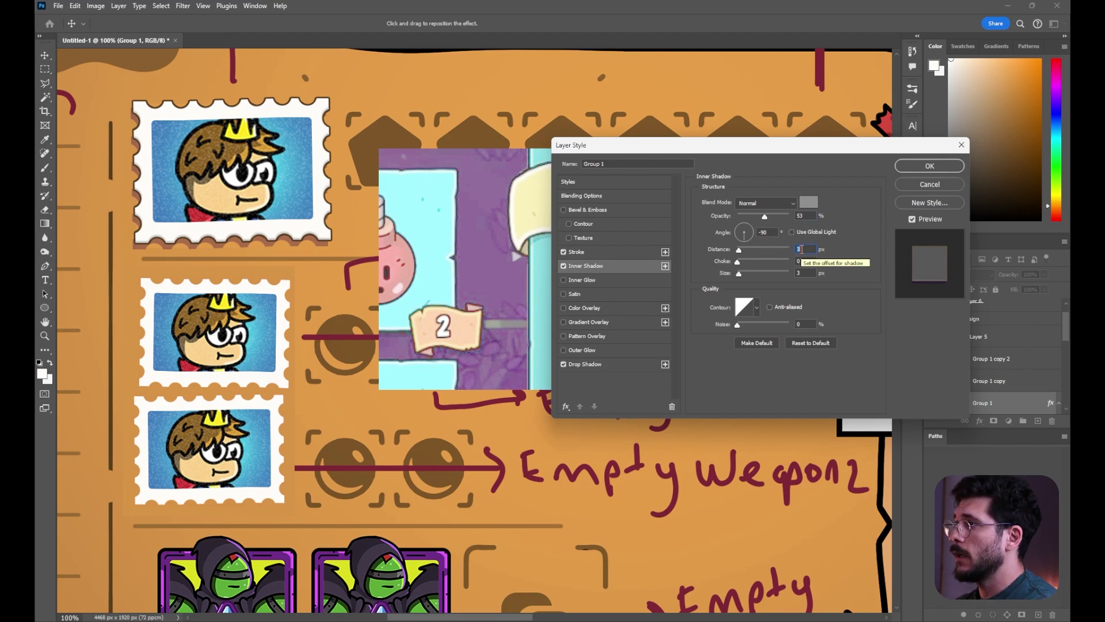
{"action": "type", "text": "0"}
{"action": "double_click", "coordinate": [803, 262]}
{"action": "type", "text": "100"}
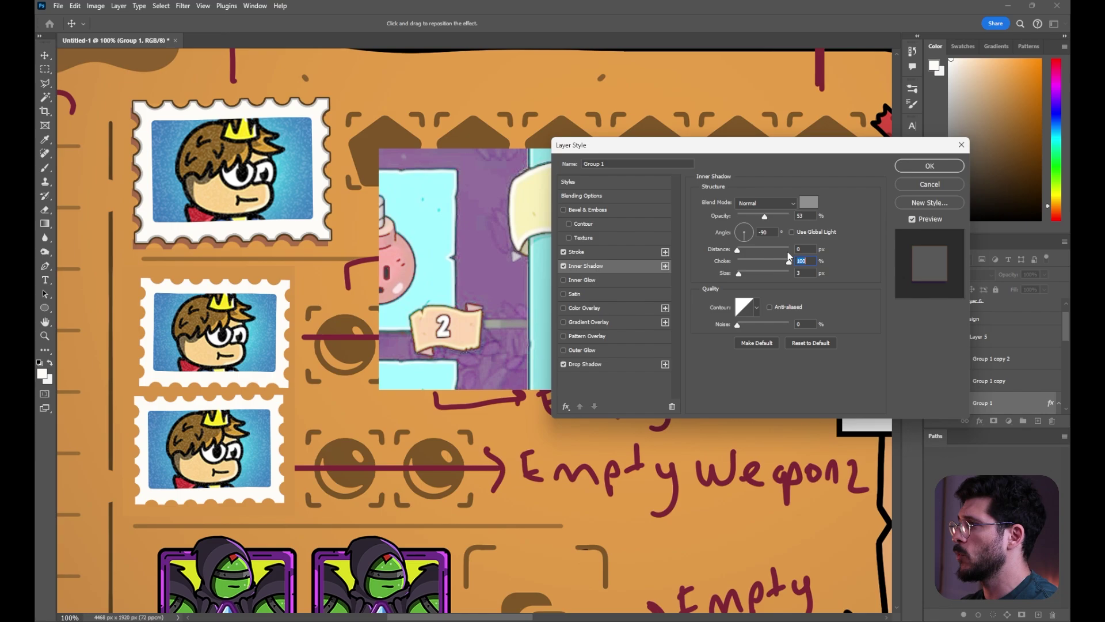
{"action": "left_click_drag", "start_coordinate": [784, 263], "coordinate": [781, 265]}
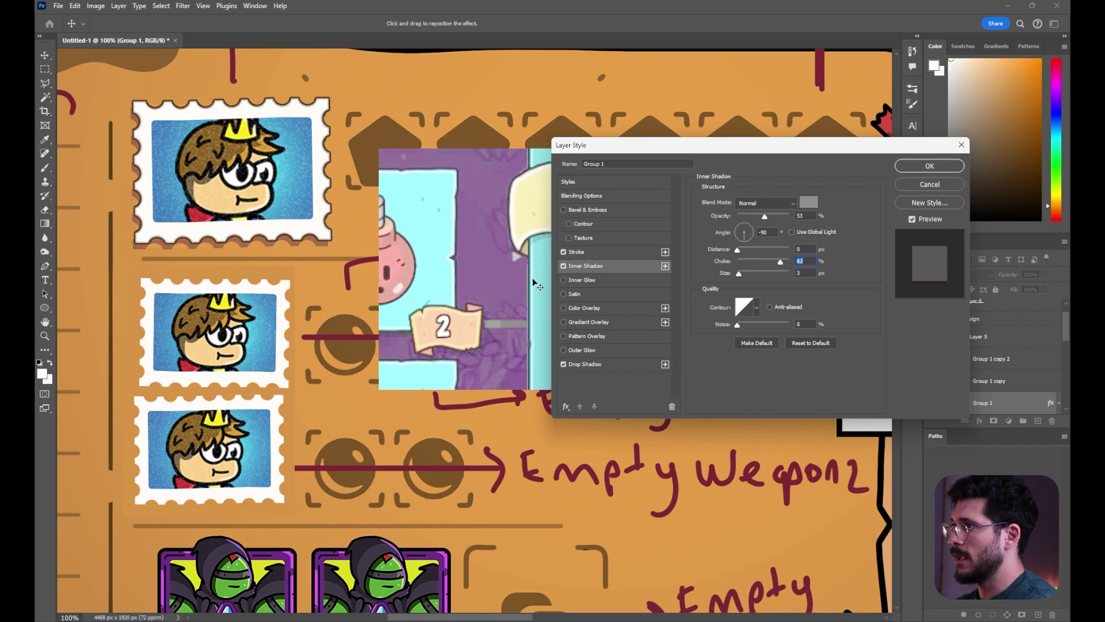
Lighten the stamp's stroke color to brown #724d1e
{"action": "left_click", "coordinate": [607, 253]}
{"action": "left_click", "coordinate": [726, 281]}
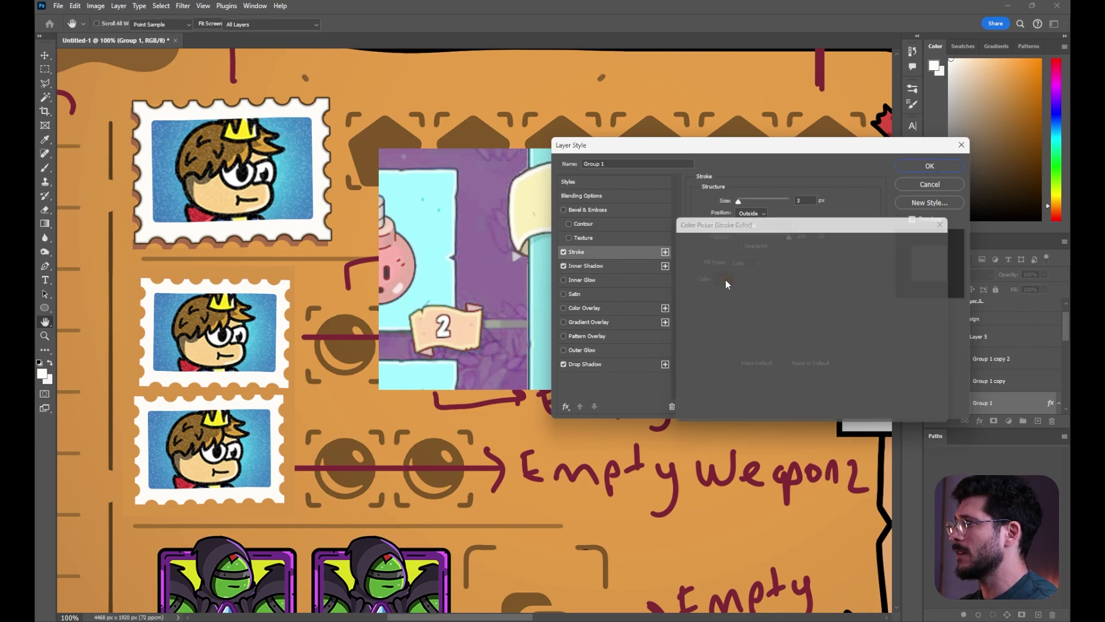
{"action": "left_click", "coordinate": [779, 315]}
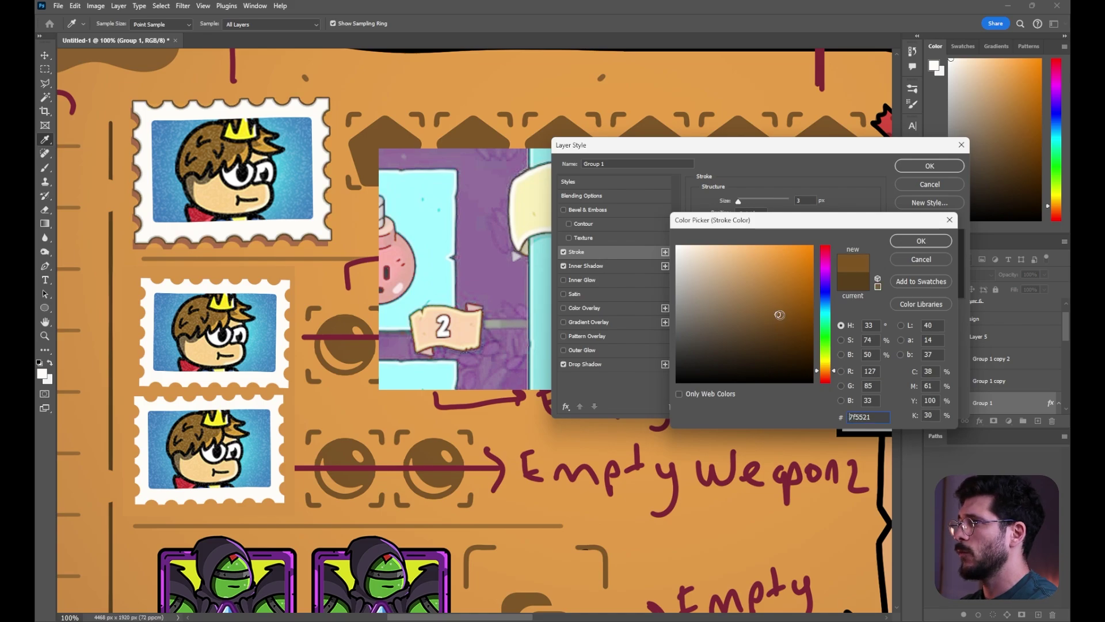
{"action": "left_click", "coordinate": [777, 321]}
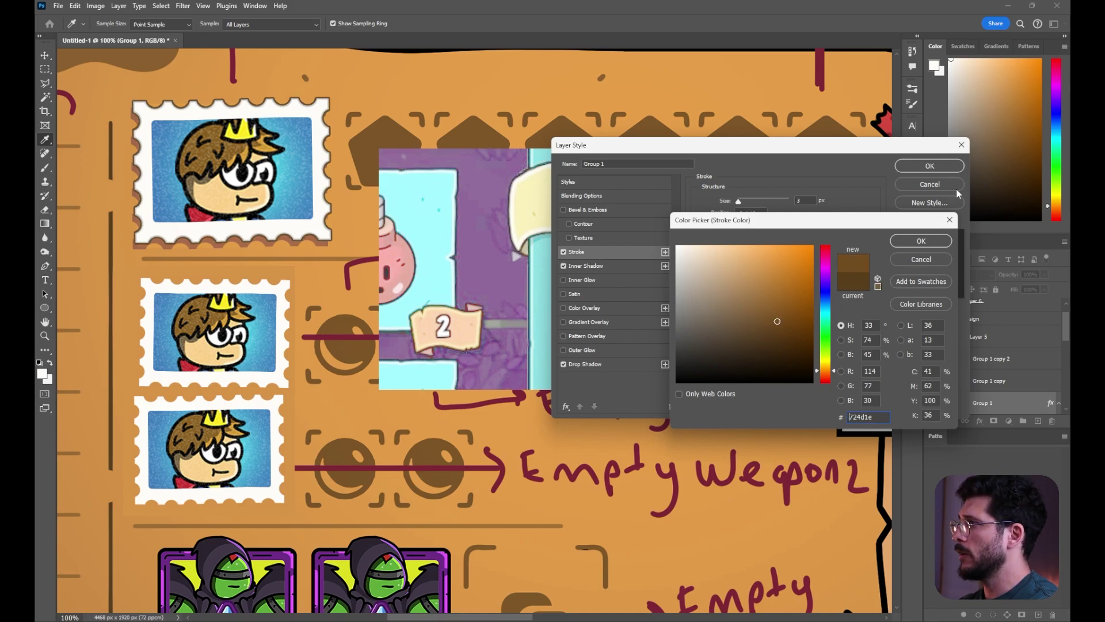
{"action": "left_click", "coordinate": [921, 240]}
Raise the size of the stamp's drop shadow slightly to soften its edge
{"action": "left_click", "coordinate": [606, 363]}
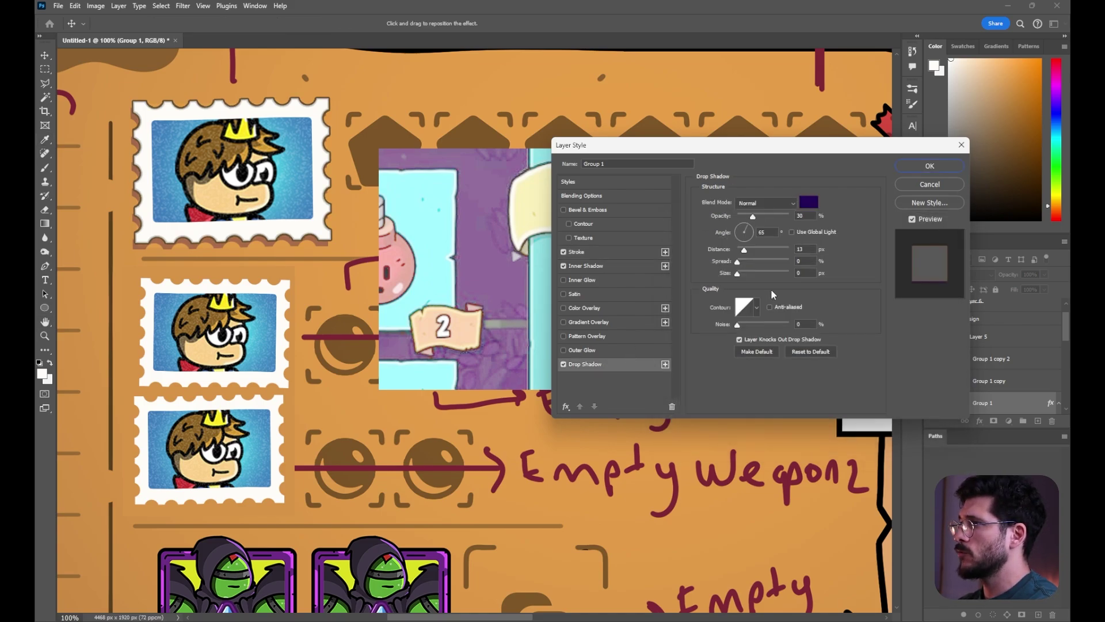
{"action": "left_click", "coordinate": [806, 273]}
{"action": "scroll", "coordinate": [805, 273], "scroll_direction": "up", "scroll_amount": 2}
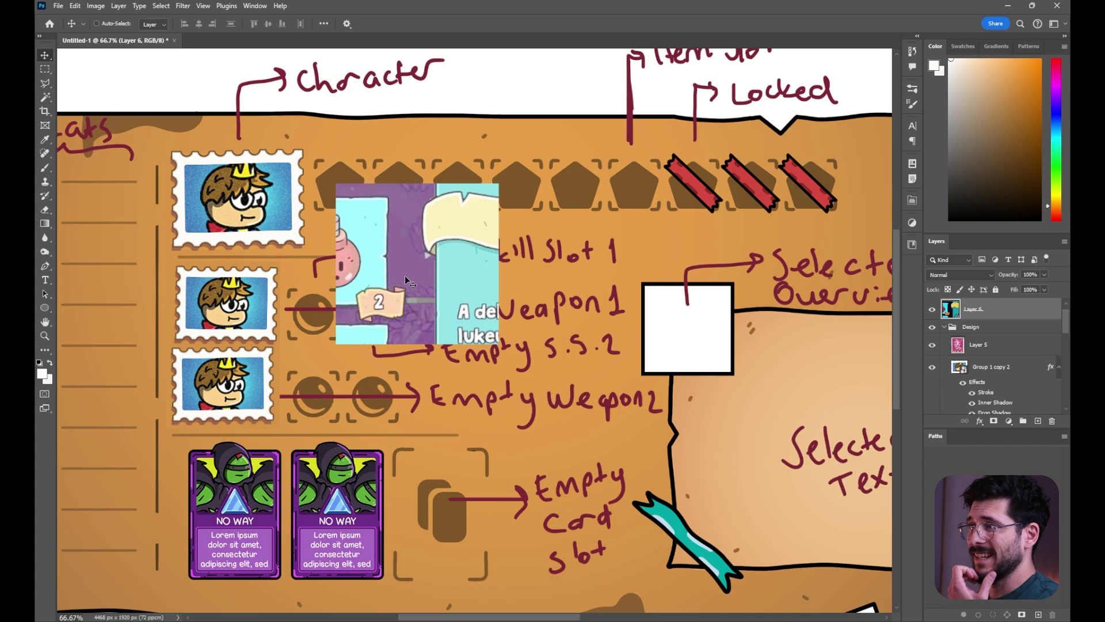
Place a copy of the large character stamp above the Design group, and hide that group and the enlarged reference crop
{"action": "left_click", "coordinate": [932, 309]}
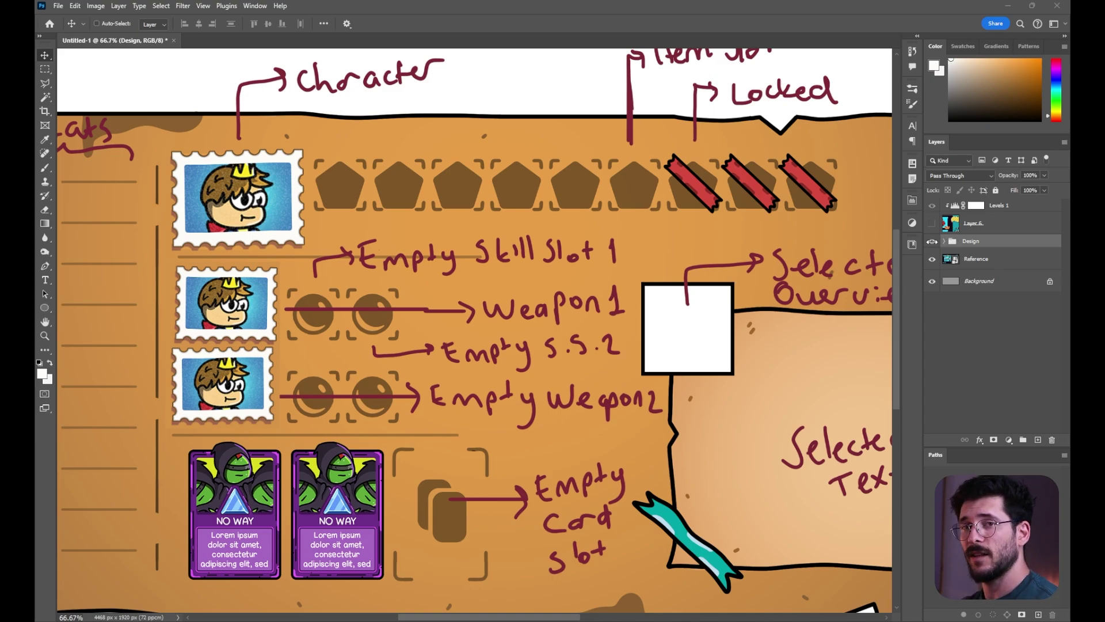
{"action": "left_click", "coordinate": [262, 229], "text": "ctrl"}
{"action": "left_click_drag", "start_coordinate": [994, 384], "coordinate": [977, 217]}
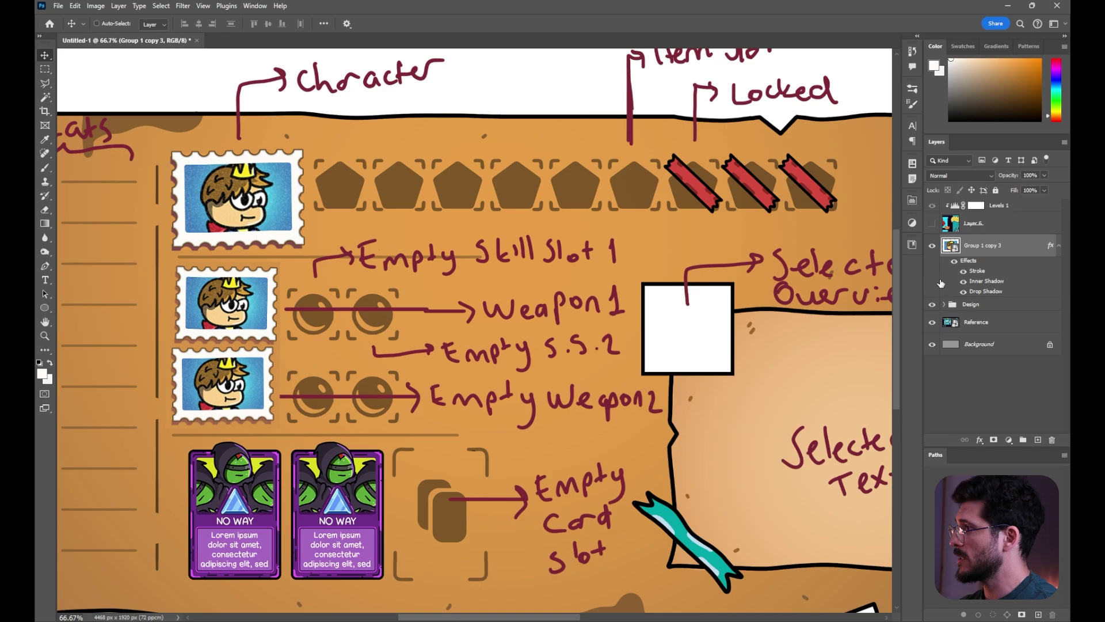
{"action": "left_click", "coordinate": [932, 304]}
Move the stamp copy onto the reference screenshot, over the upper-left corner of the Hot Dog description panel
{"action": "left_click_drag", "start_coordinate": [245, 202], "coordinate": [635, 378]}
{"action": "left_click_drag", "start_coordinate": [635, 384], "coordinate": [601, 469]}
{"action": "key", "text": "z"}
{"action": "left_click", "coordinate": [600, 463], "text": "alt"}
{"action": "left_click", "coordinate": [600, 463], "text": "alt"}
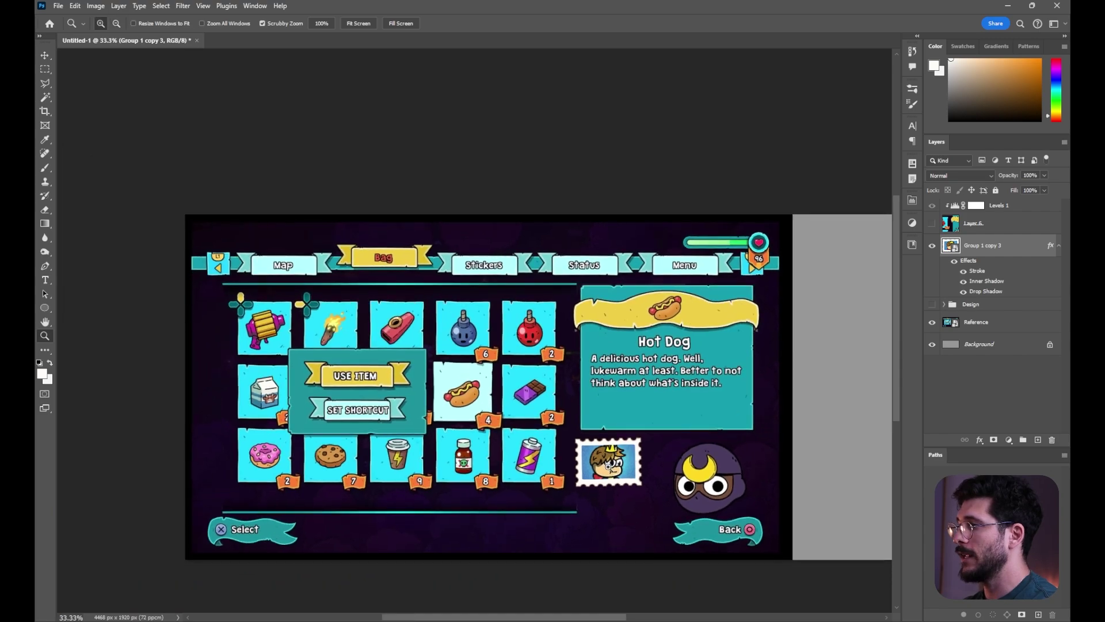
{"action": "key", "text": "v"}
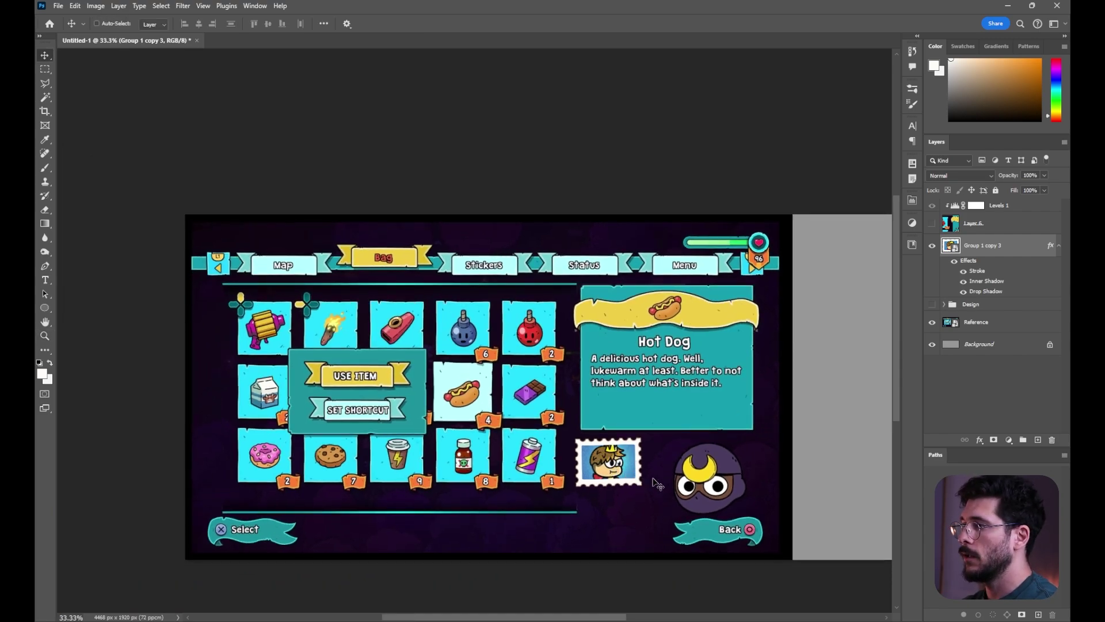
{"action": "left_click_drag", "start_coordinate": [628, 484], "coordinate": [725, 322]}
{"action": "key", "text": "z"}
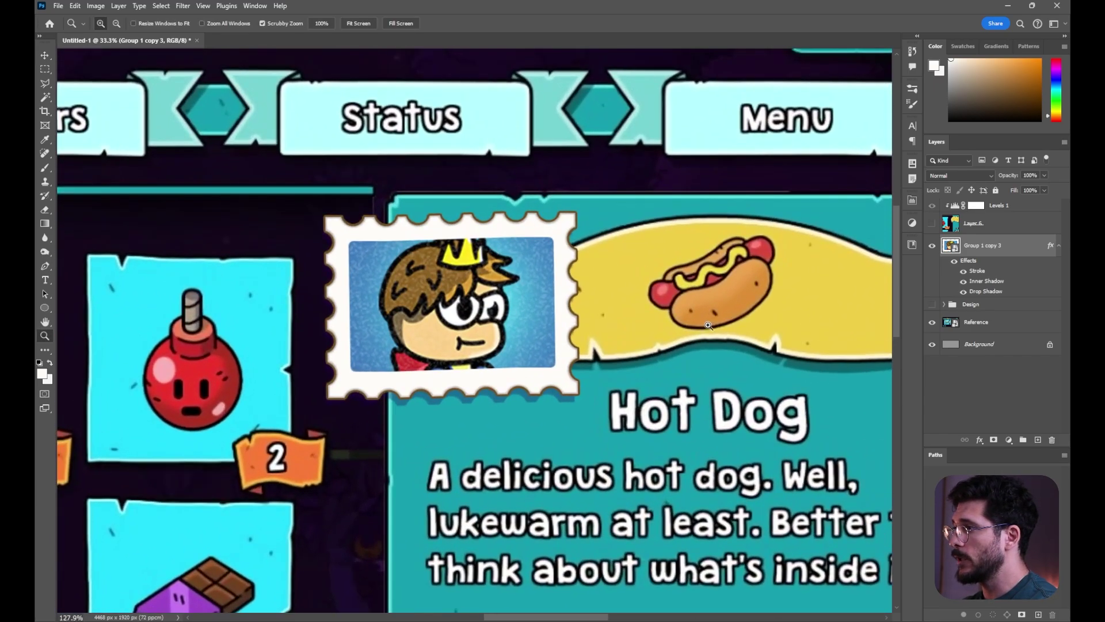
{"action": "key", "text": "v"}
{"action": "left_click_drag", "start_coordinate": [599, 368], "coordinate": [608, 372]}
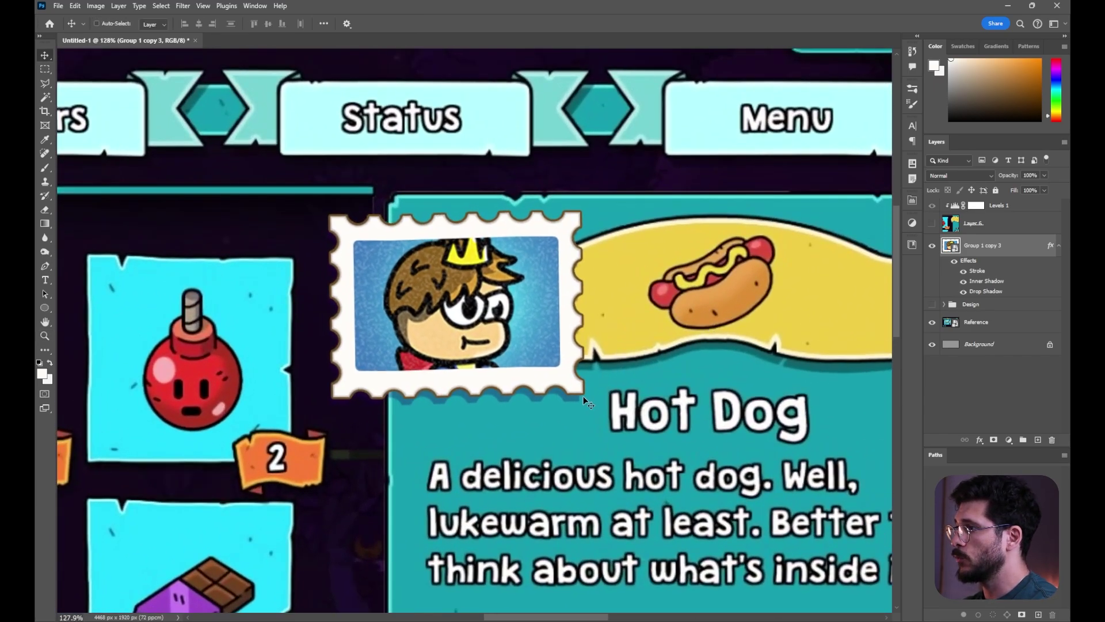
{"action": "left_click_drag", "start_coordinate": [721, 308], "coordinate": [678, 371]}
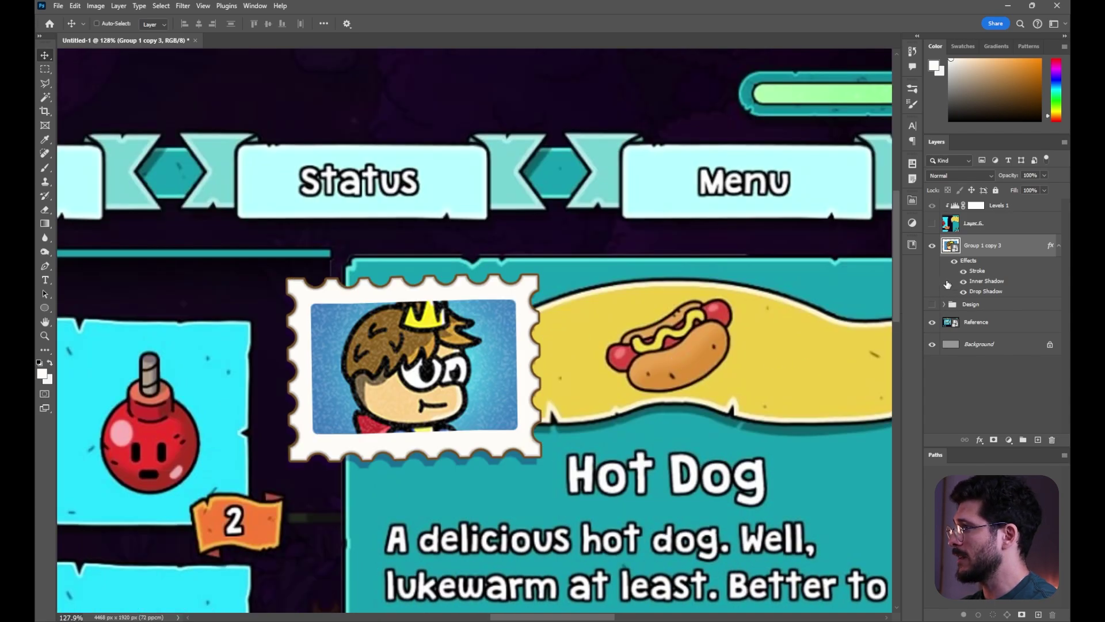
{"action": "scroll", "coordinate": [562, 376], "scroll_direction": "right", "scroll_amount": 2}
{"action": "scroll", "coordinate": [562, 375], "scroll_direction": "down", "scroll_amount": 1}
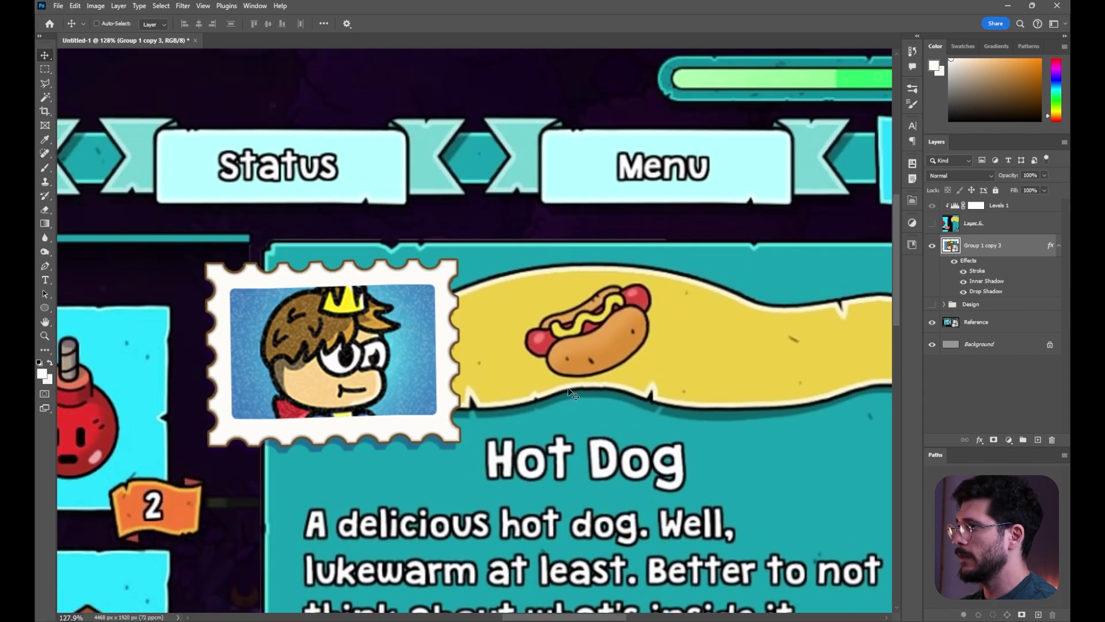
Open the stamp's smart object contents in a floating window beside the stamp in the main document
{"action": "double_click", "coordinate": [950, 246]}
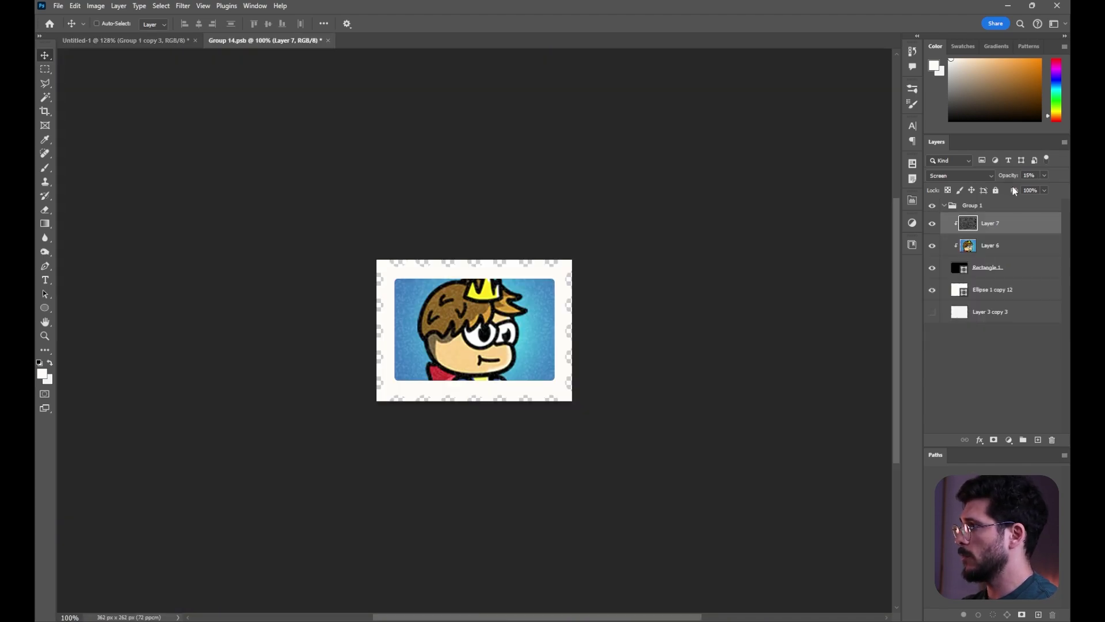
{"action": "key", "text": "ctrl+s"}
{"action": "key", "text": "ctrl+w"}
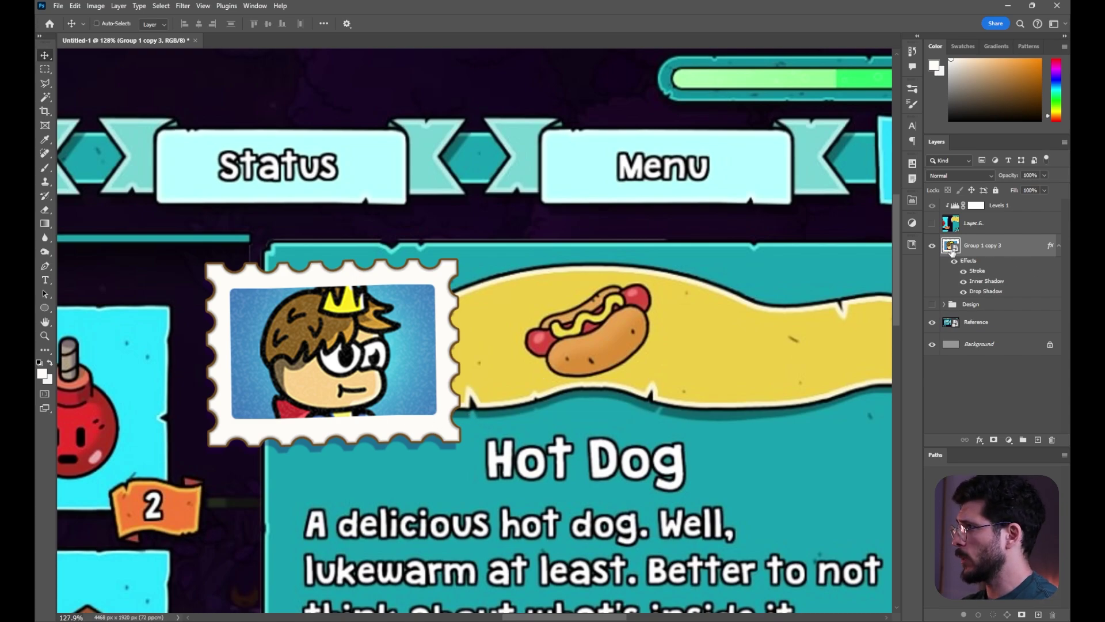
{"action": "double_click", "coordinate": [946, 247]}
{"action": "left_click_drag", "start_coordinate": [294, 41], "coordinate": [477, 399]}
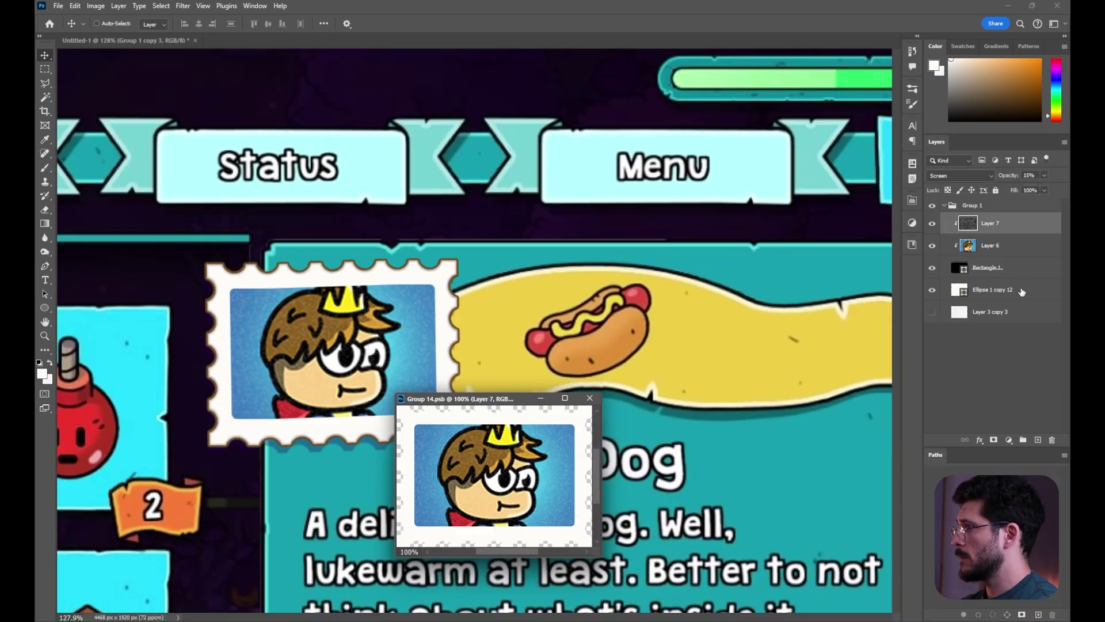
Add an empty layer directly above the stamp's perforated white base shape inside the smart object
{"action": "left_click", "coordinate": [1039, 440]}
{"action": "key", "text": "b"}
{"action": "left_click_drag", "start_coordinate": [601, 556], "coordinate": [739, 587]}
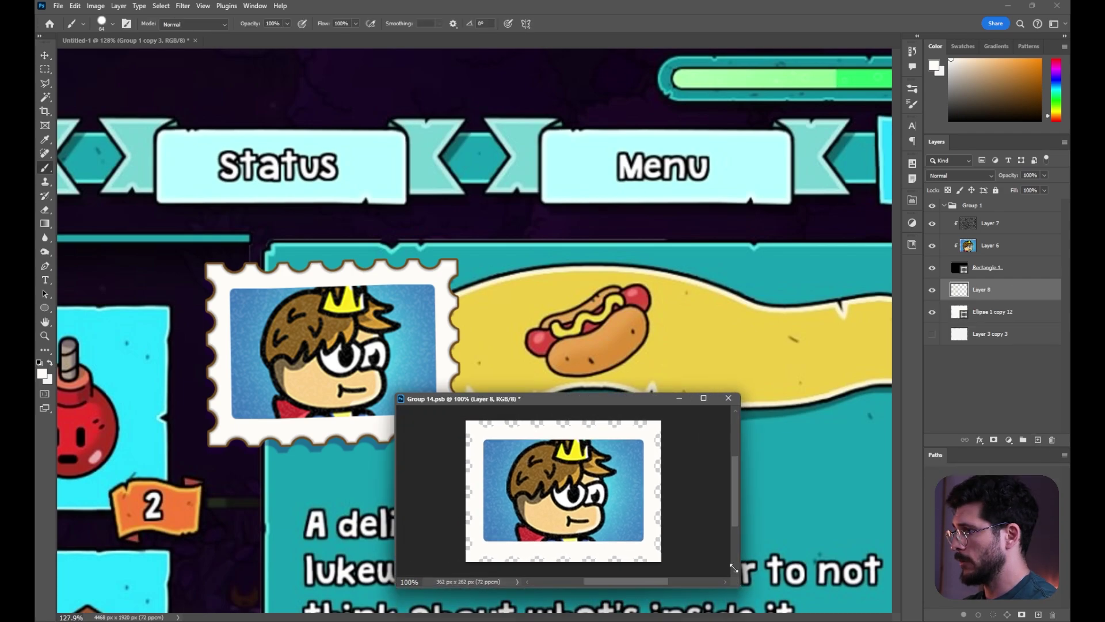
{"action": "mouse_move", "coordinate": [630, 399]}
{"action": "left_mouse_down"}
{"action": "mouse_move", "coordinate": [618, 370]}
{"action": "mouse_move", "coordinate": [623, 417]}
{"action": "left_mouse_up"}
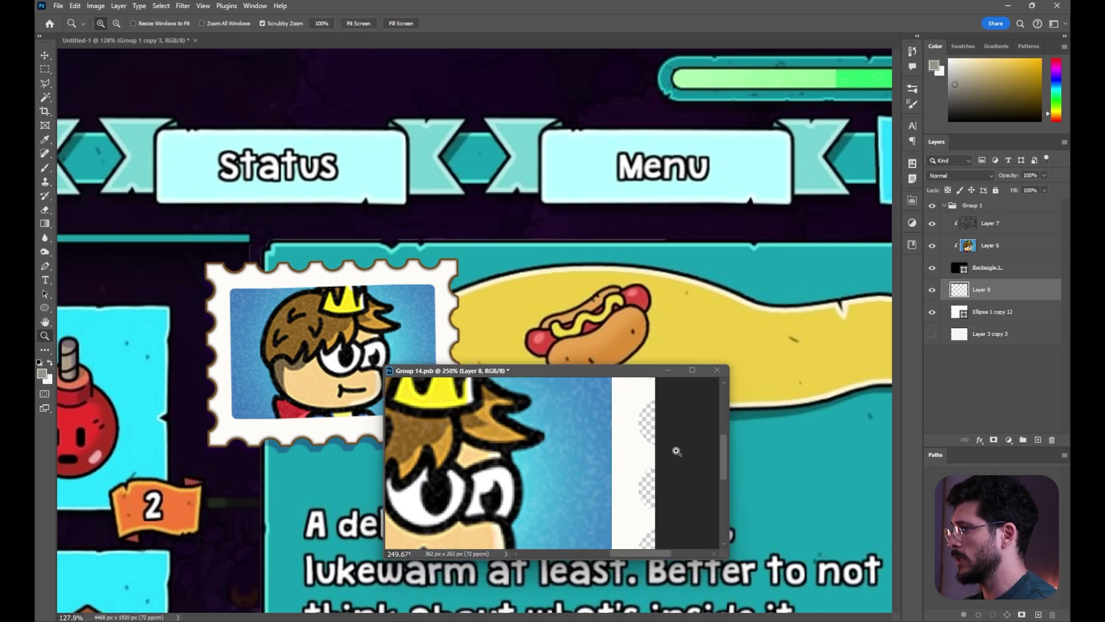
Paint a short, thin grey scratch on the stamp's right white border and save the smart object
{"action": "key", "text": "b"}
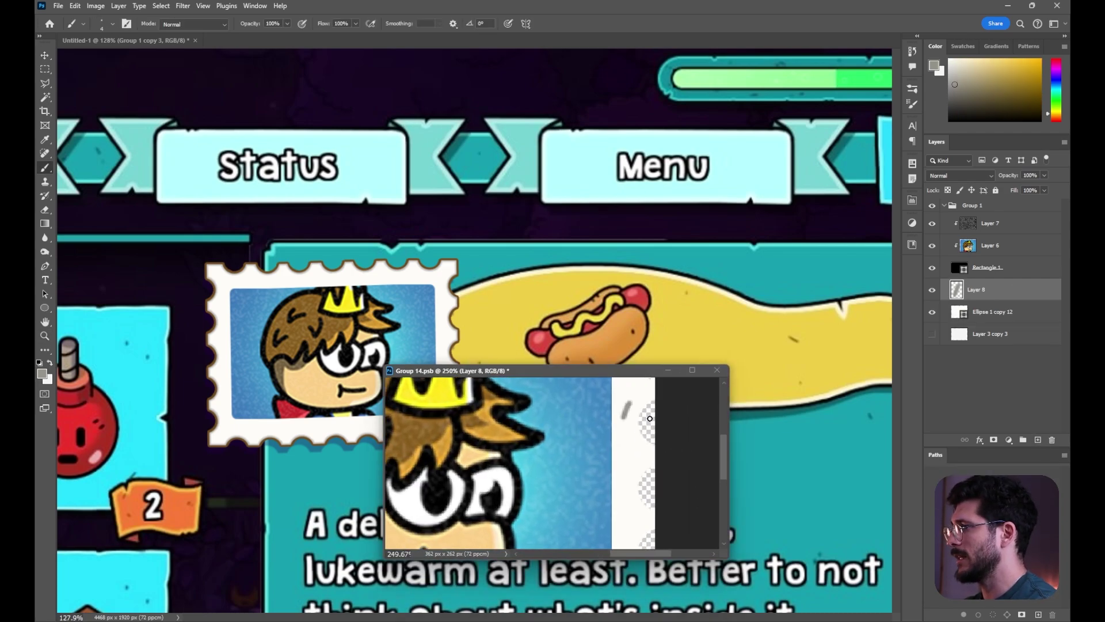
{"action": "key", "text": "ctrl+s"}
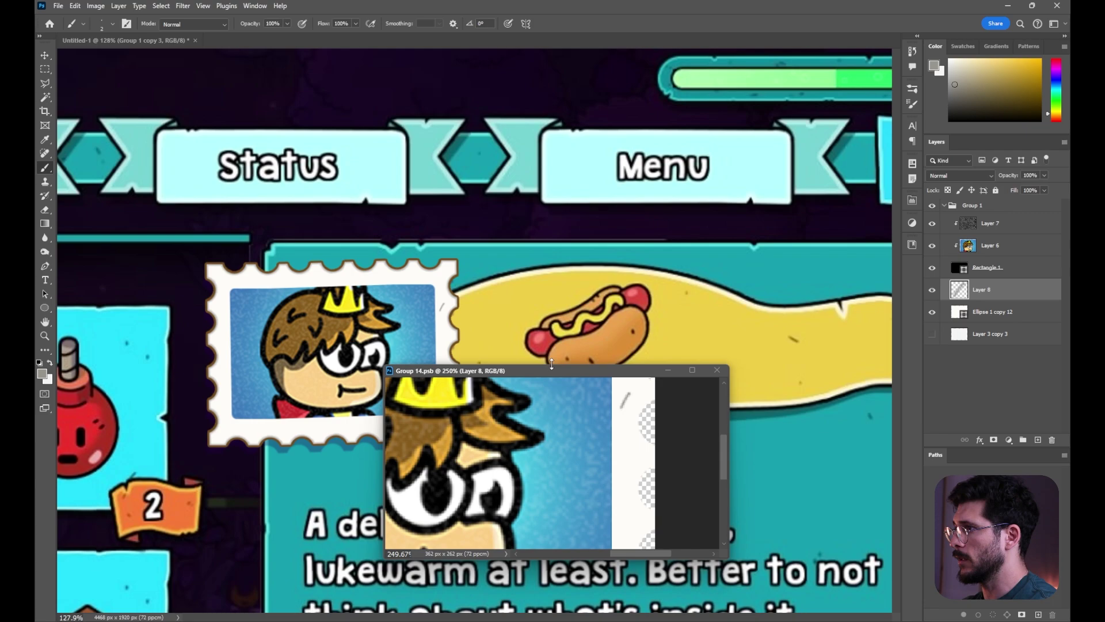
{"action": "left_click_drag", "start_coordinate": [550, 370], "coordinate": [648, 487]}
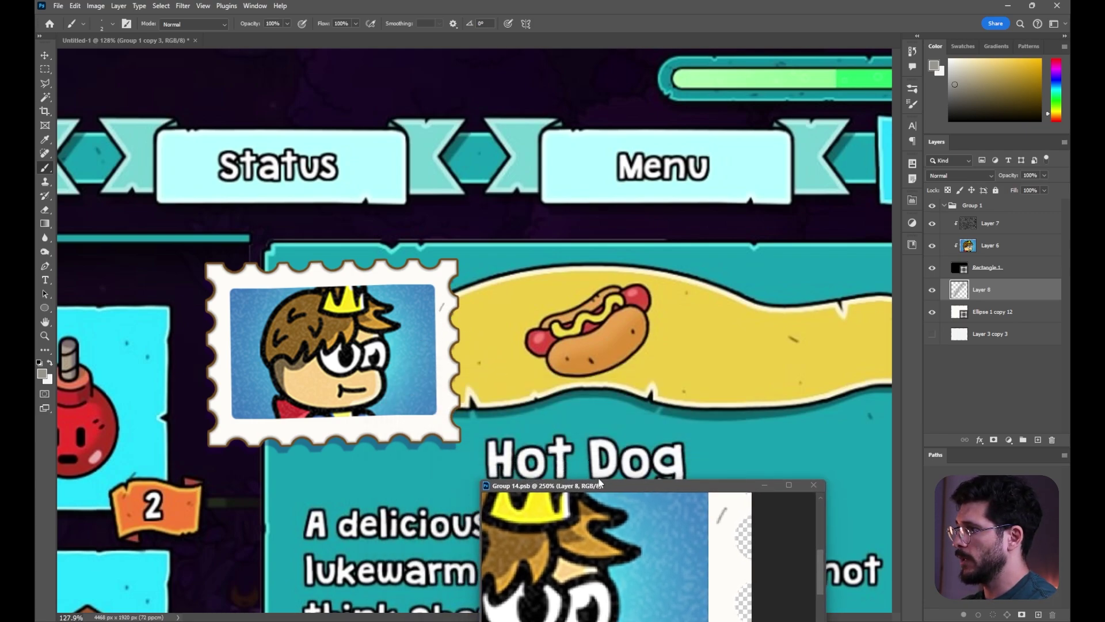
{"action": "left_click_drag", "start_coordinate": [603, 486], "coordinate": [582, 383]}
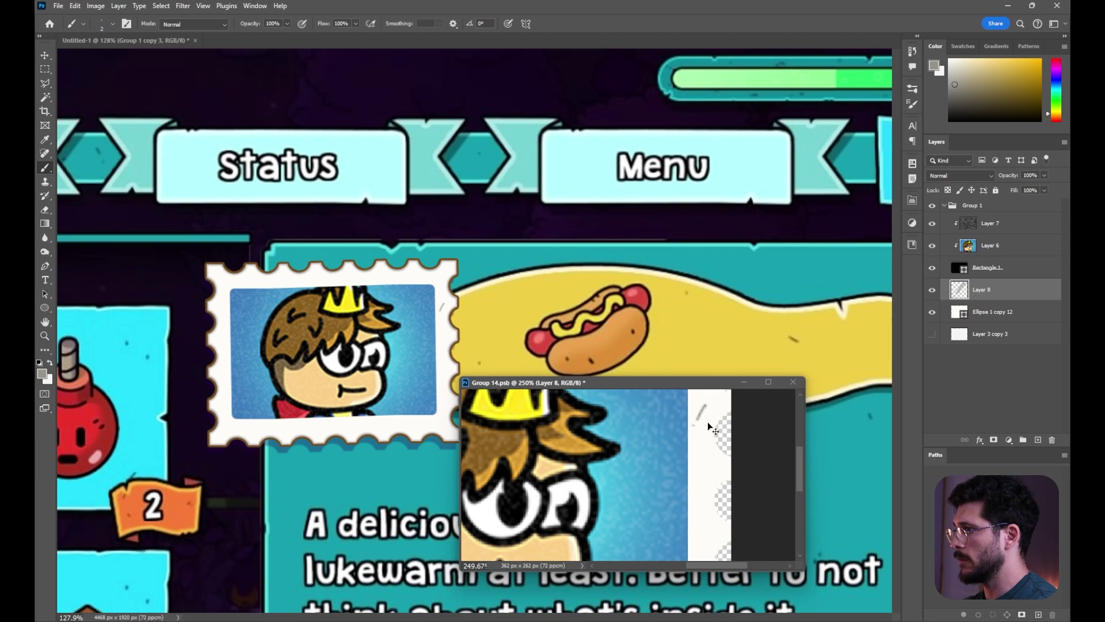
Undo the grey scratch, paint small grey specks along the stamp's right white border and save the smart object
{"action": "key", "text": "bracketright"}
{"action": "key", "text": "ctrl+z"}
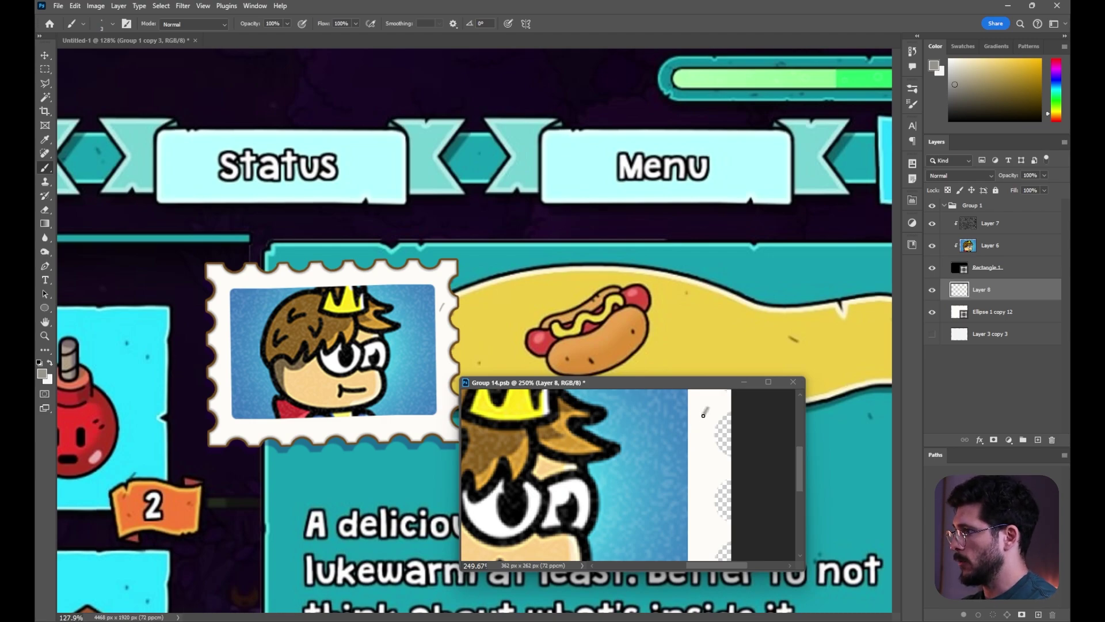
{"action": "left_click_drag", "start_coordinate": [703, 415], "coordinate": [696, 434]}
{"action": "key", "text": "ctrl+s"}
{"action": "left_click_drag", "start_coordinate": [592, 383], "coordinate": [667, 410]}
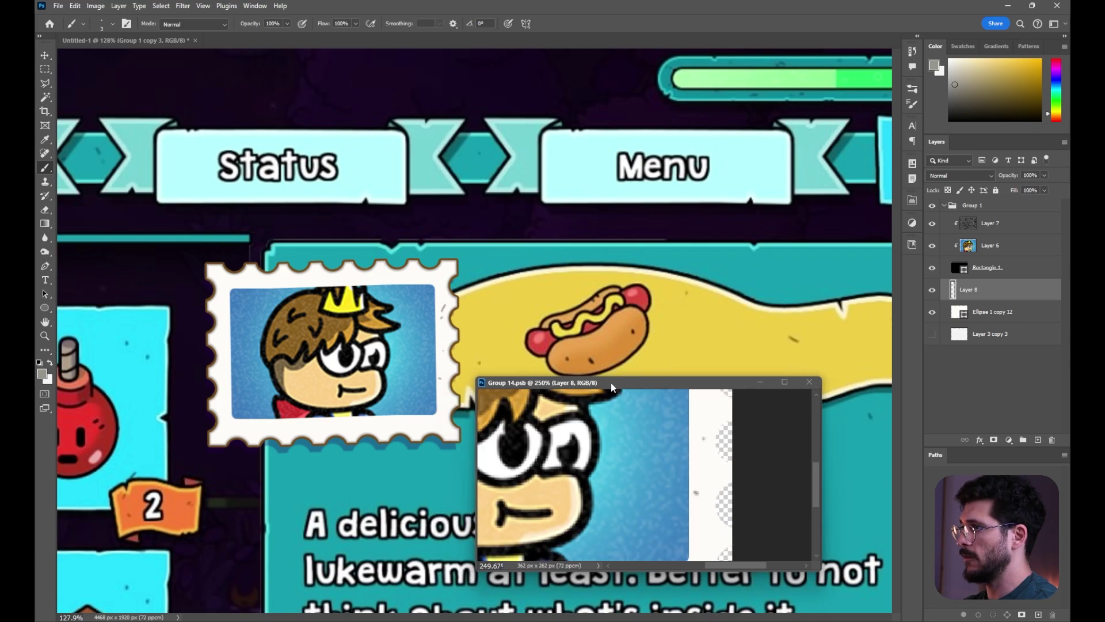
{"action": "key", "text": "ctrl+s"}
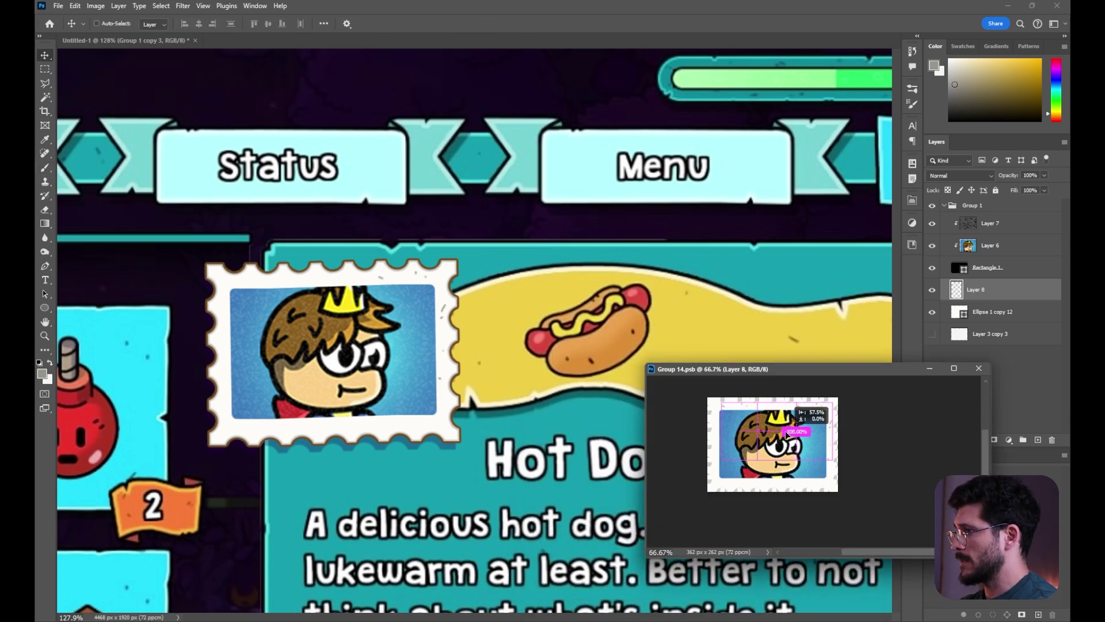
Duplicate the specks around the stamp's border at 68% opacity, mask out the stray ones and save the smart object
{"action": "key", "text": "ctrl+j"}
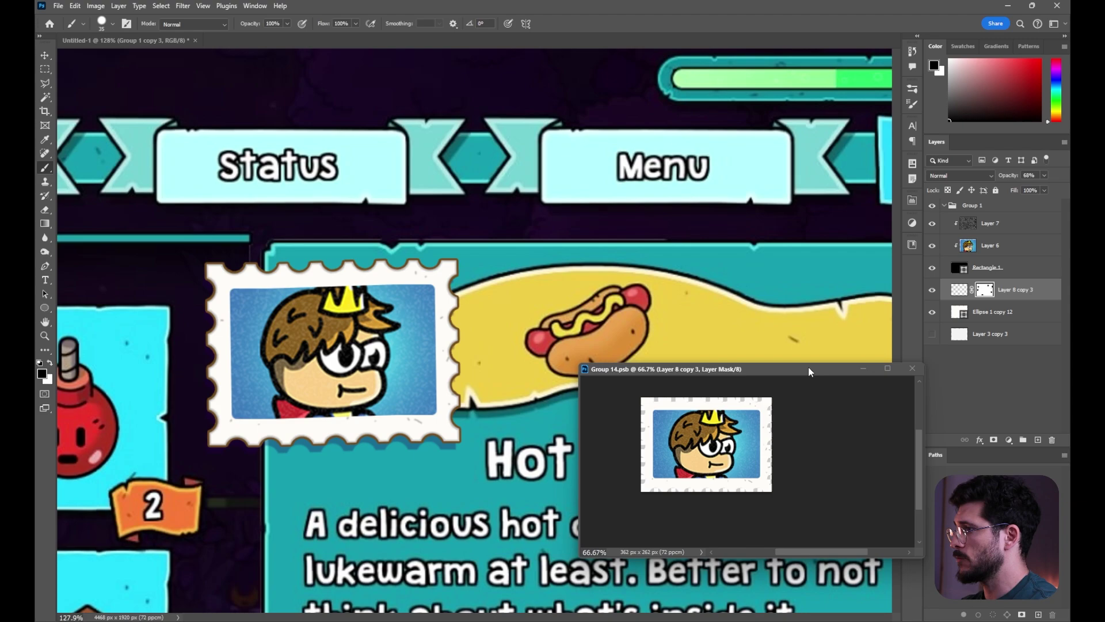
{"action": "left_click_drag", "start_coordinate": [808, 367], "coordinate": [784, 409]}
{"action": "key", "text": "ctrl+s"}
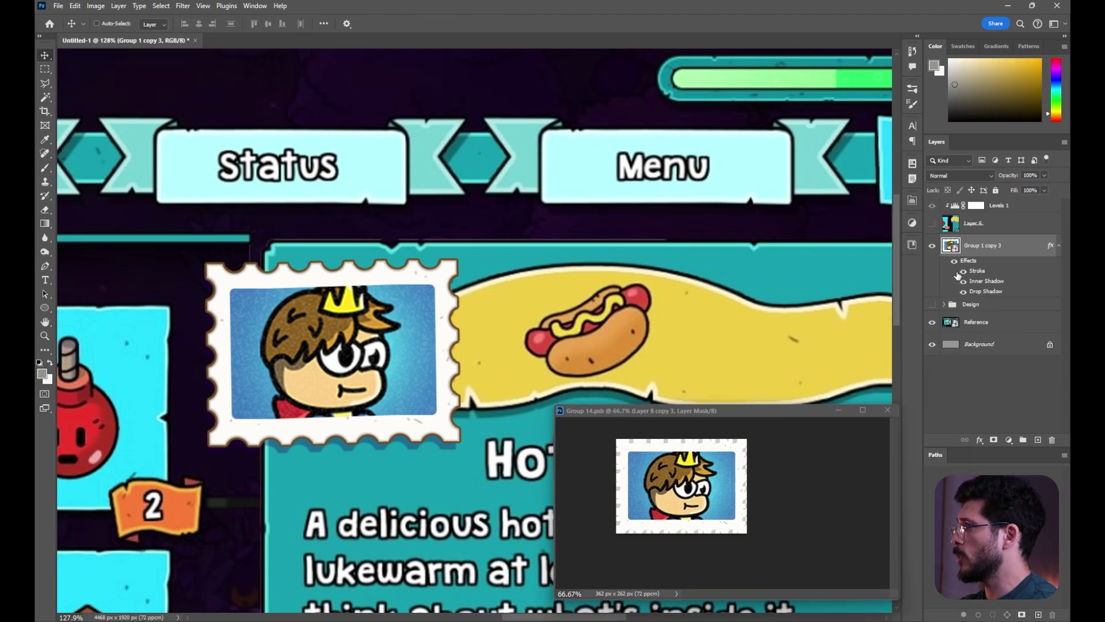
Set the stamp's inner shadow to 5 px size and 28% opacity
{"action": "double_click", "coordinate": [986, 281]}
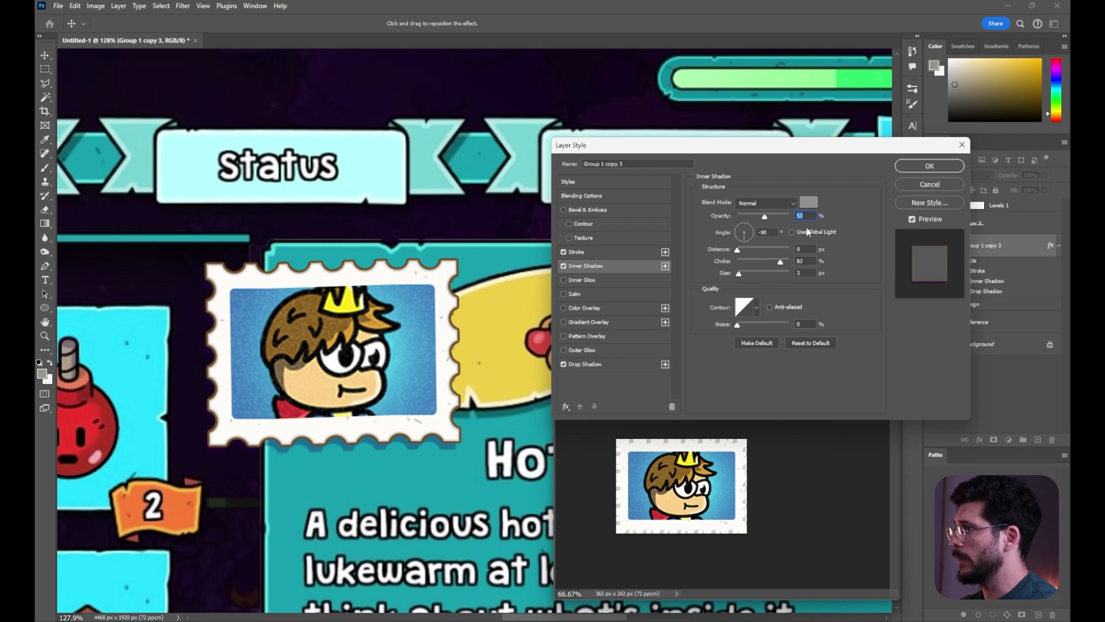
{"action": "left_click_drag", "start_coordinate": [793, 149], "coordinate": [876, 134]}
{"action": "left_click", "coordinate": [886, 259]}
{"action": "key", "text": "Up"}
{"action": "key", "text": "Up"}
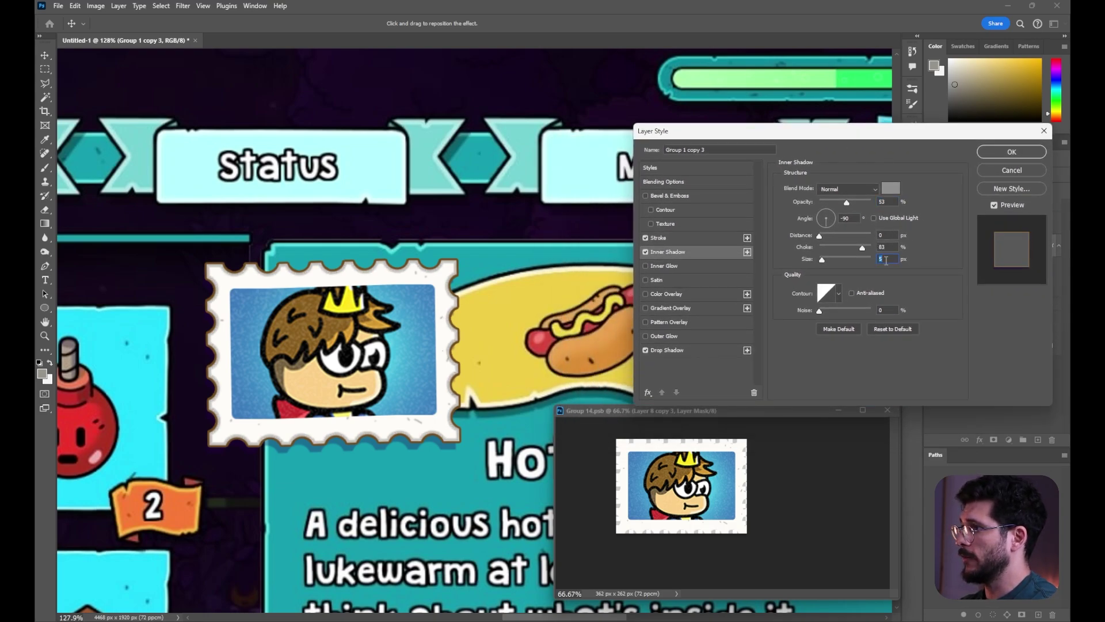
{"action": "left_click_drag", "start_coordinate": [847, 203], "coordinate": [836, 205]}
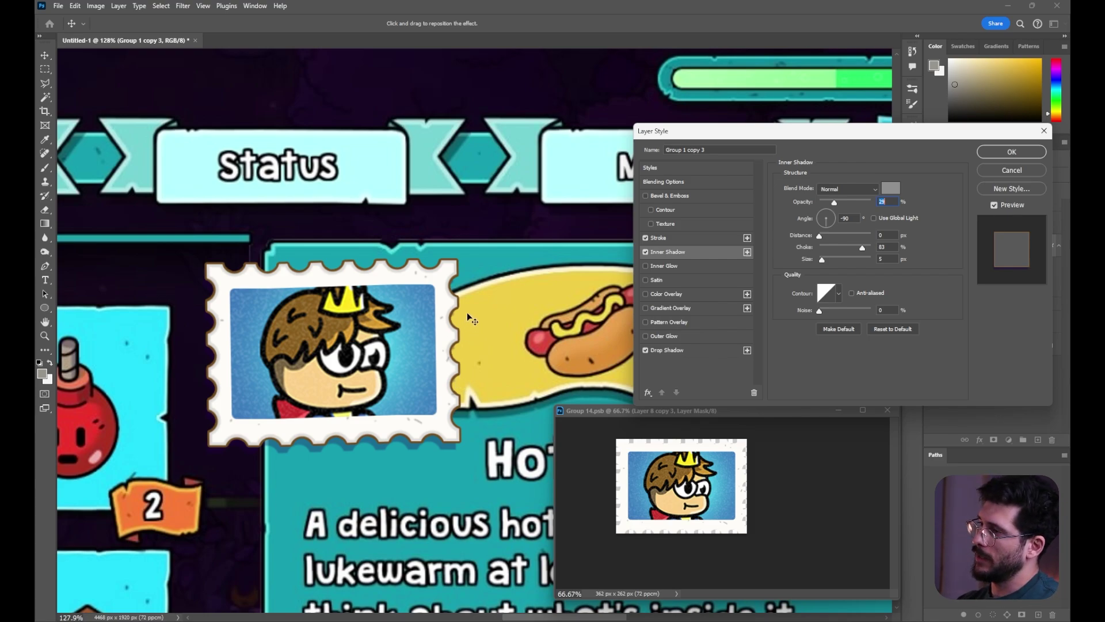
Change the stamp's stroke color to a dark navy, sampling the dark outlines of the reference, and apply the layer style
{"action": "left_click", "coordinate": [702, 237]}
{"action": "left_click", "coordinate": [829, 268]}
{"action": "left_click", "coordinate": [792, 344]}
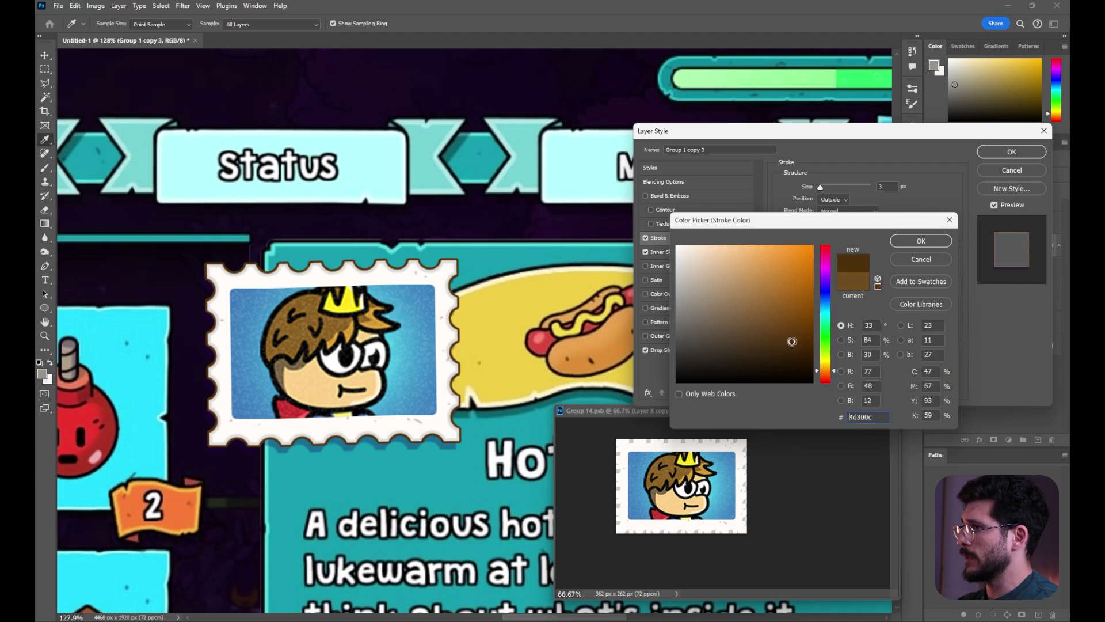
{"action": "left_click", "coordinate": [506, 271]}
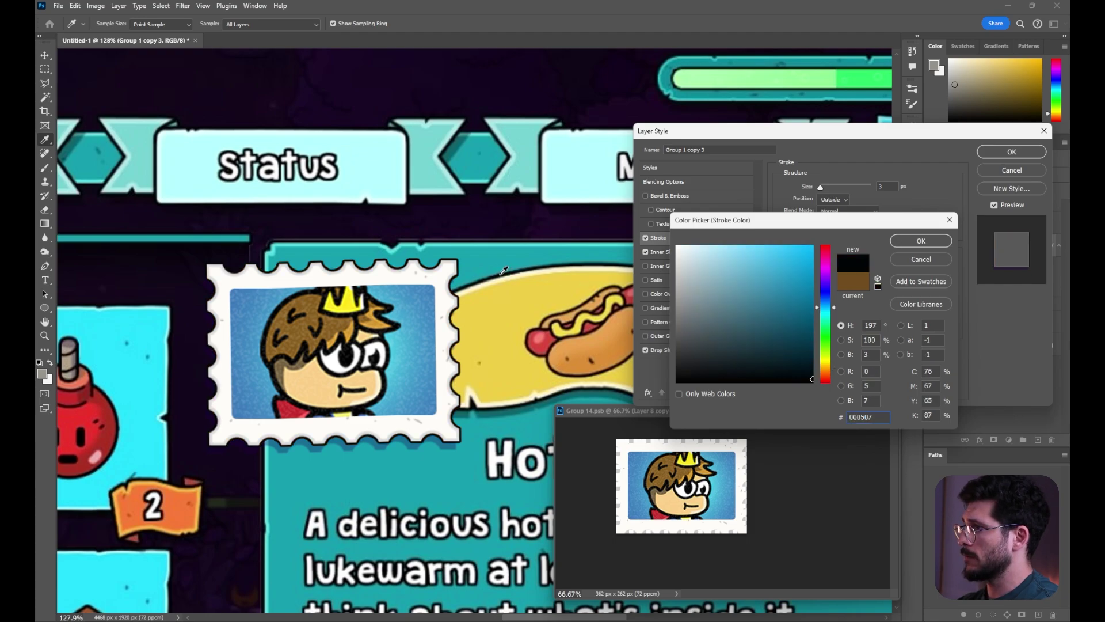
{"action": "left_click", "coordinate": [502, 275]}
{"action": "left_click", "coordinate": [825, 374]}
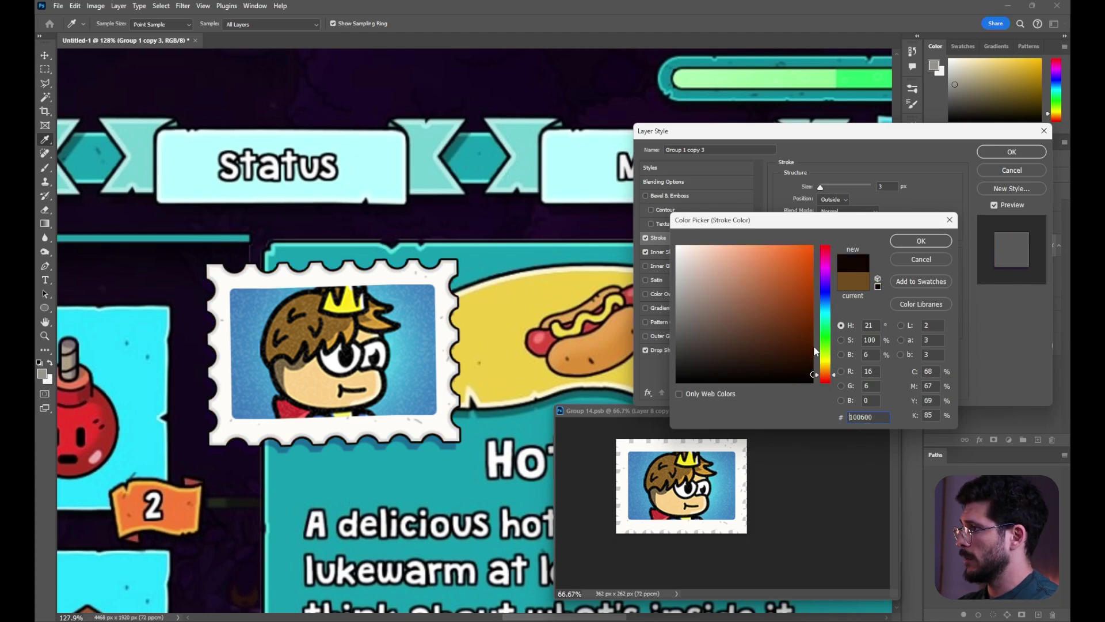
{"action": "left_click", "coordinate": [530, 268]}
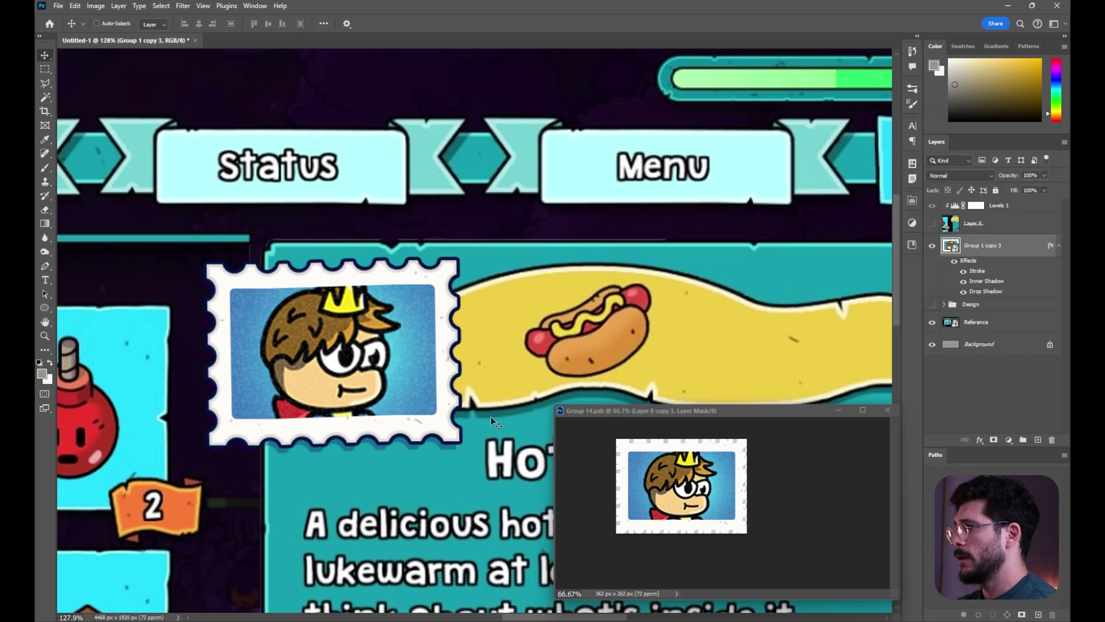
Compare the stamp with the reference item tiles and shift it slightly down and to the right over the yellow banner
{"action": "left_click", "coordinate": [491, 416], "text": "alt"}
{"action": "left_click", "coordinate": [492, 416], "text": "alt"}
{"action": "left_click", "coordinate": [491, 416], "text": "alt"}
{"action": "left_click_drag", "start_coordinate": [485, 439], "coordinate": [441, 390]}
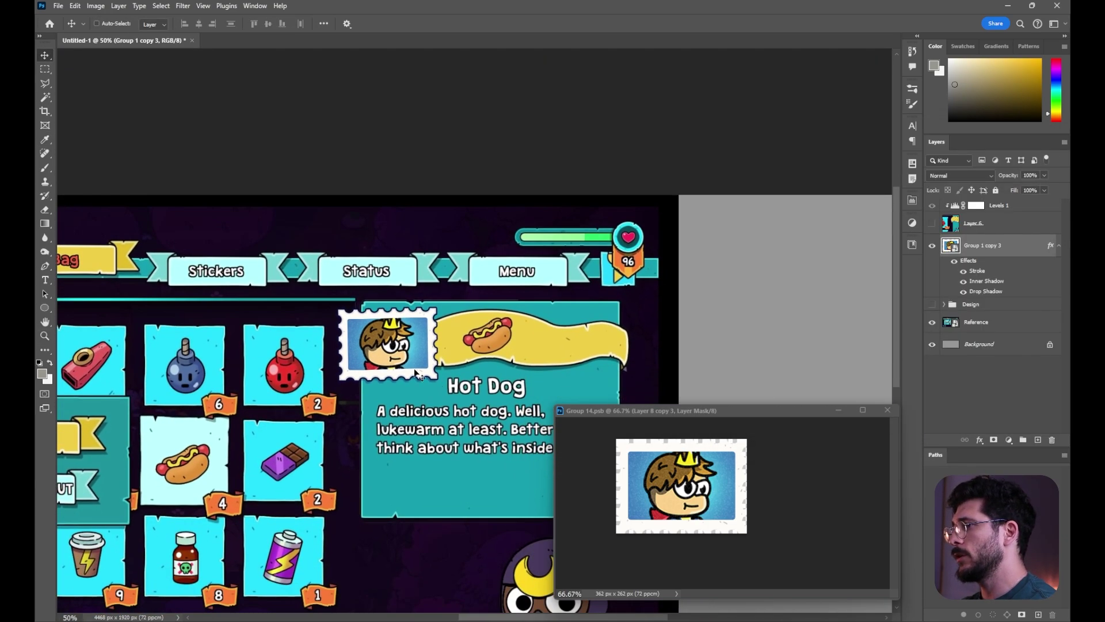
{"action": "left_click", "coordinate": [282, 339], "text": "ctrl"}
{"action": "key", "text": "v"}
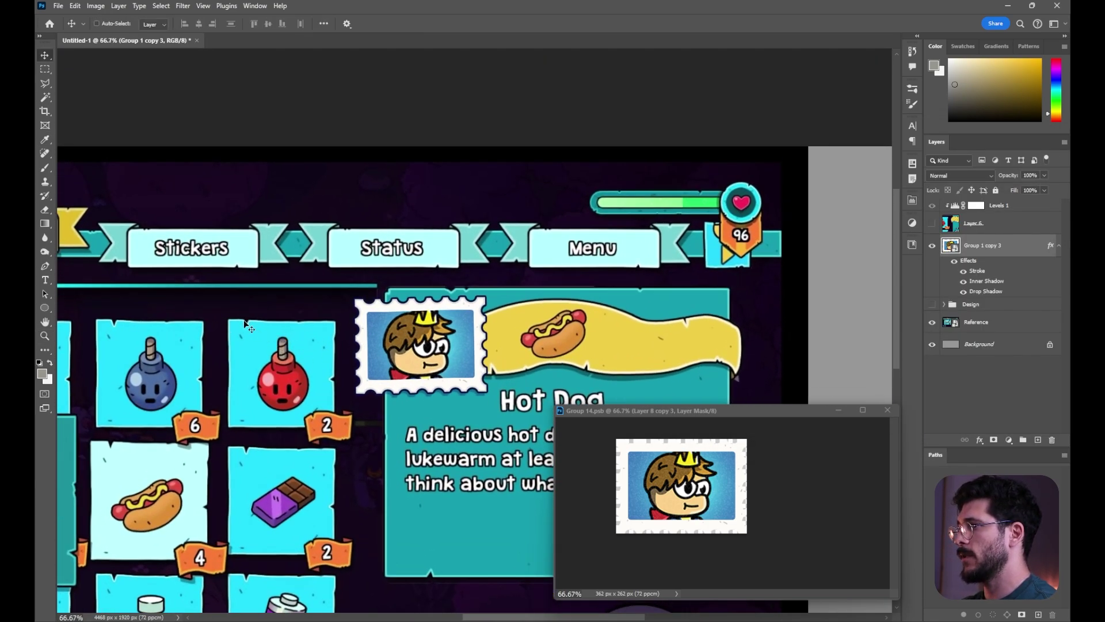
{"action": "left_click_drag", "start_coordinate": [464, 344], "coordinate": [476, 362]}
{"action": "key", "text": "z"}
{"action": "left_click", "coordinate": [406, 349]}
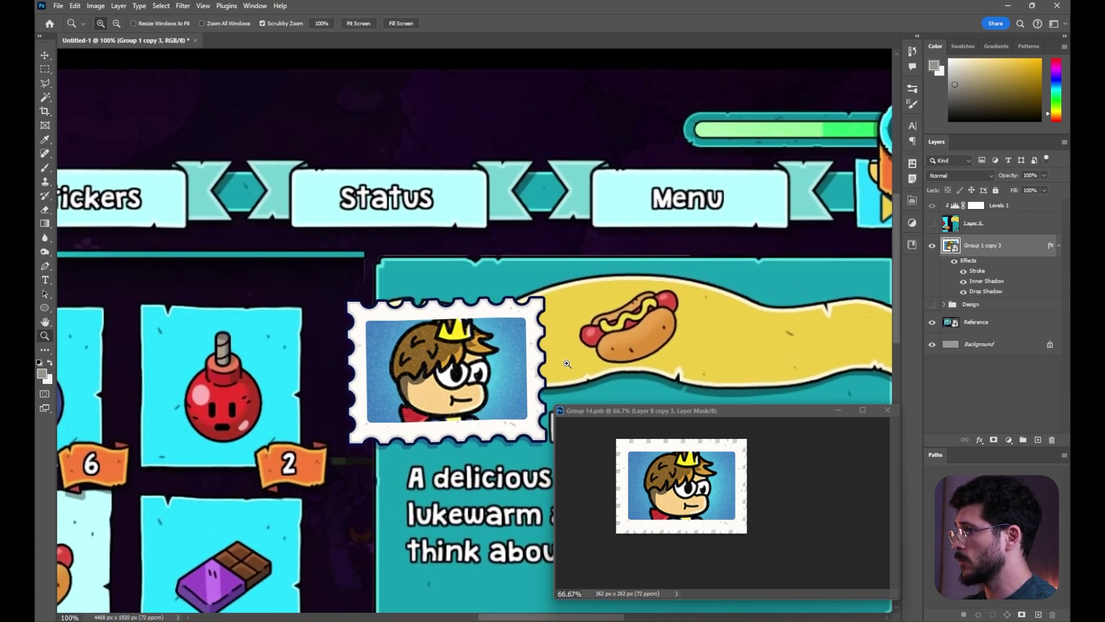
Add a layer mask to the stamp and select a small triangular notch in its top border with the Polygonal Lasso
{"action": "left_click", "coordinate": [994, 439]}
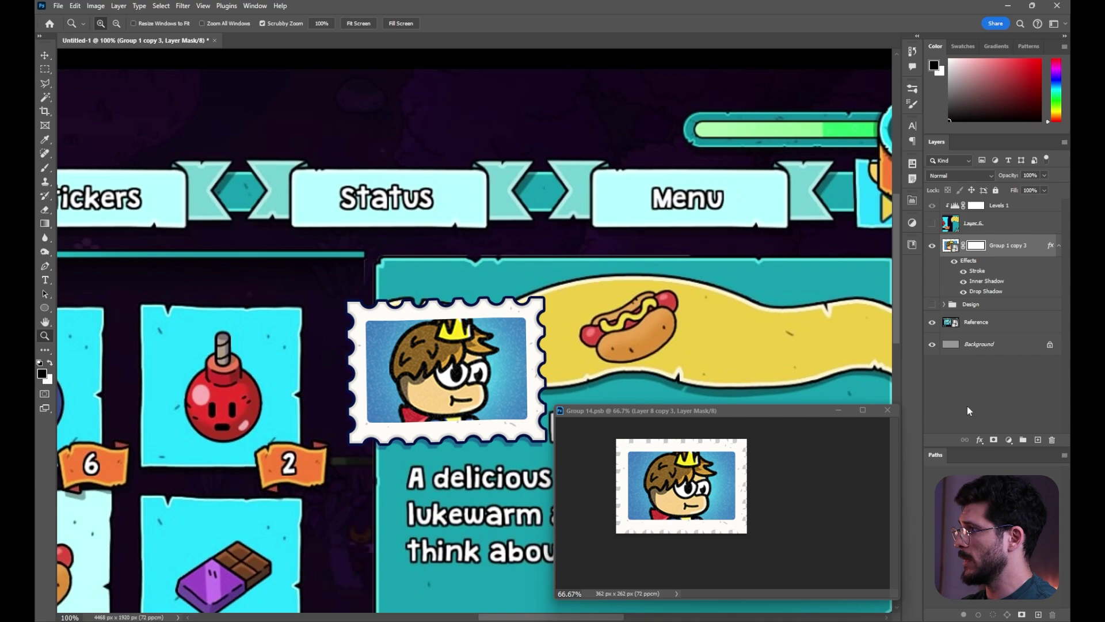
{"action": "left_click", "coordinate": [406, 334]}
{"action": "left_click", "coordinate": [46, 84]}
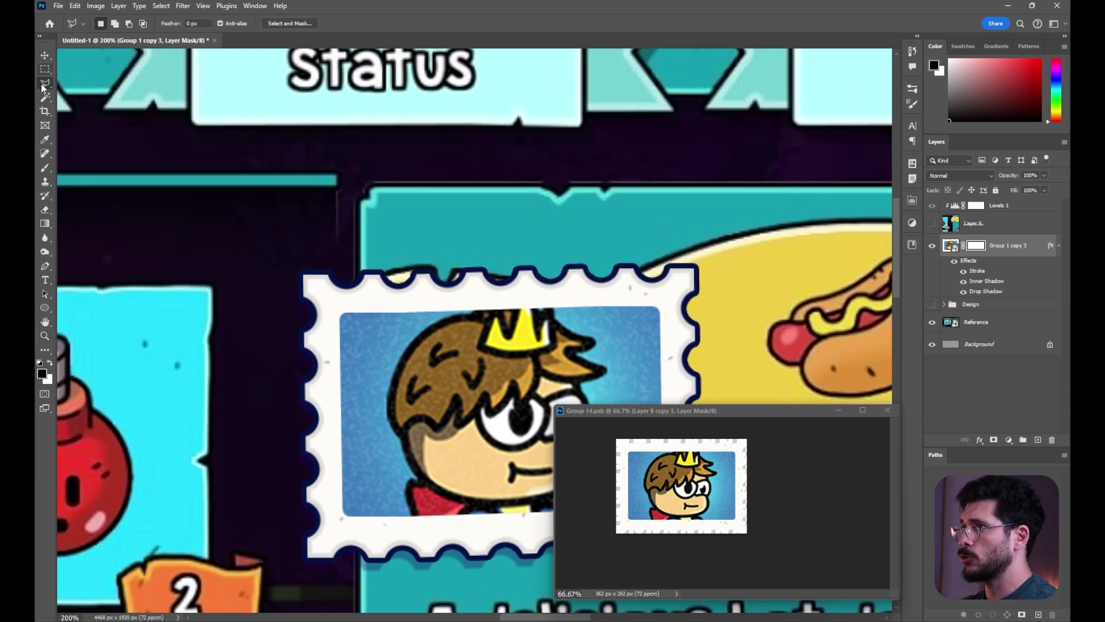
{"action": "right_click", "coordinate": [47, 88]}
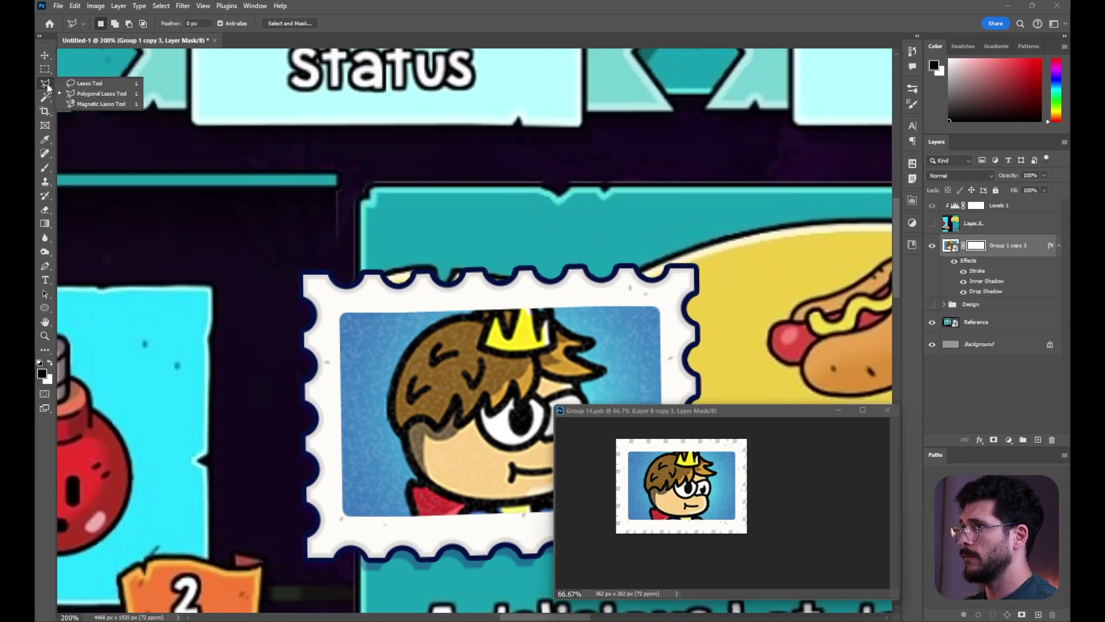
{"action": "left_click", "coordinate": [105, 96]}
{"action": "left_click_drag", "start_coordinate": [365, 320], "coordinate": [526, 276]}
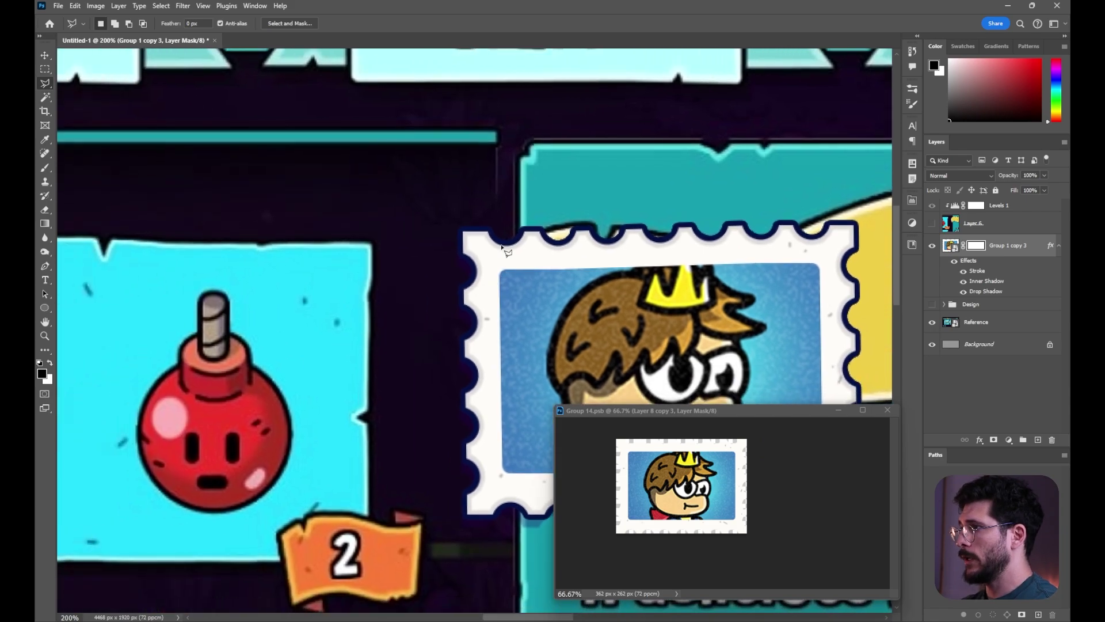
{"action": "left_click", "coordinate": [527, 222]}
{"action": "left_click", "coordinate": [541, 251]}
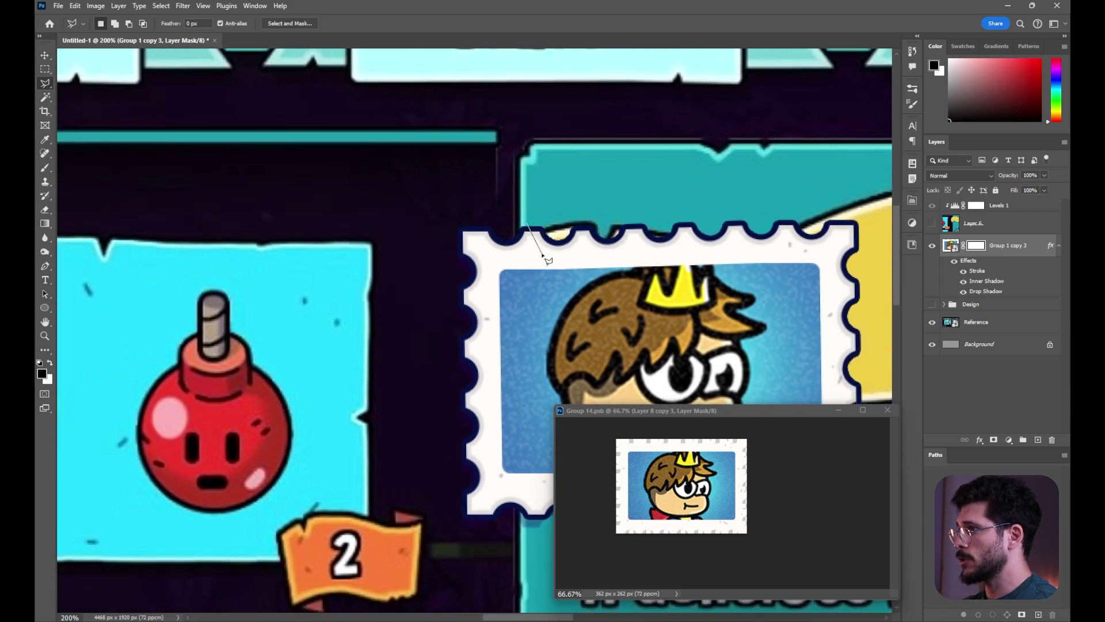
{"action": "double_click", "coordinate": [551, 220]}
Add a second small notch along the stamp's top border, near its right end, to the selection
{"action": "left_click_drag", "start_coordinate": [603, 231], "coordinate": [559, 195]}
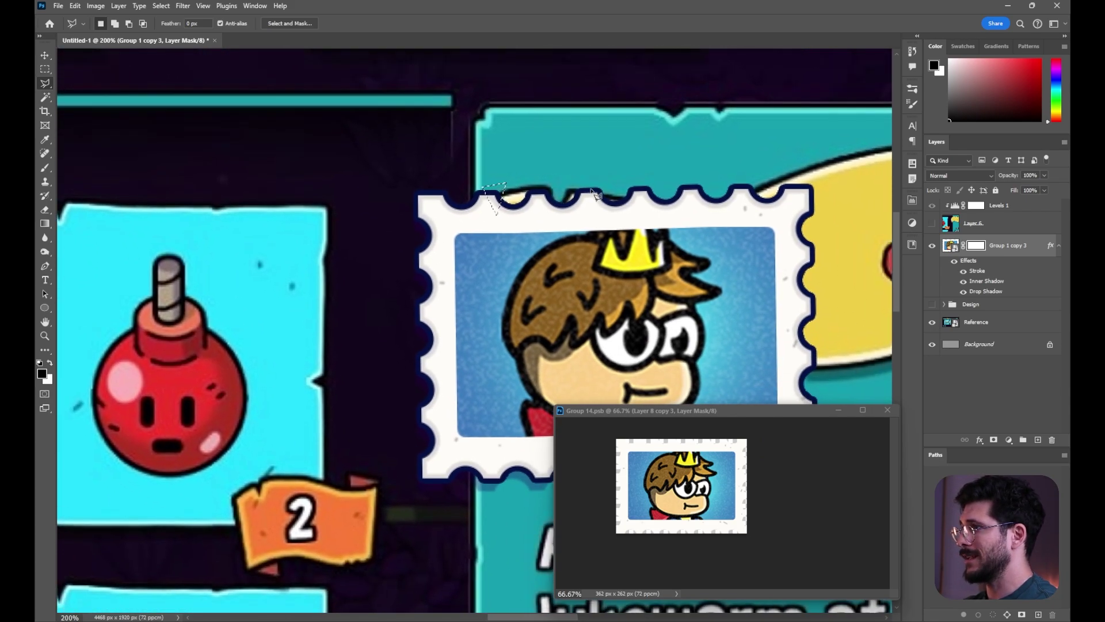
{"action": "left_click", "coordinate": [670, 189], "text": "shift"}
{"action": "left_click", "coordinate": [689, 195]}
{"action": "left_click", "coordinate": [704, 190]}
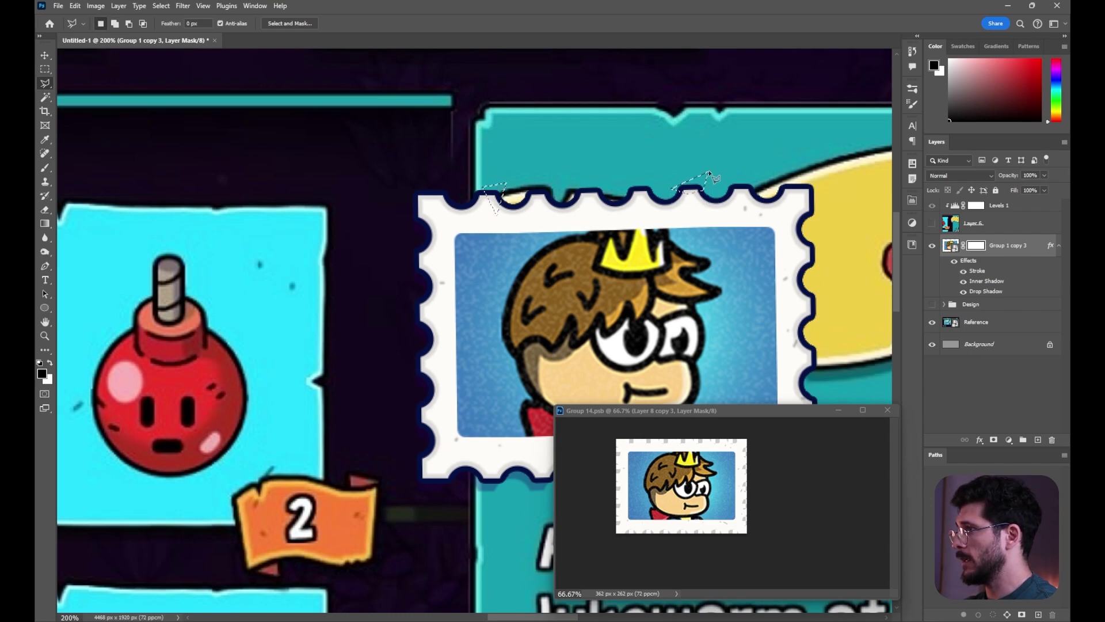
{"action": "double_click", "coordinate": [709, 171]}
Add a strip along the stamp's right edge to the selection, mask out the selected areas with black and deselect
{"action": "left_click_drag", "start_coordinate": [756, 240], "coordinate": [630, 183]}
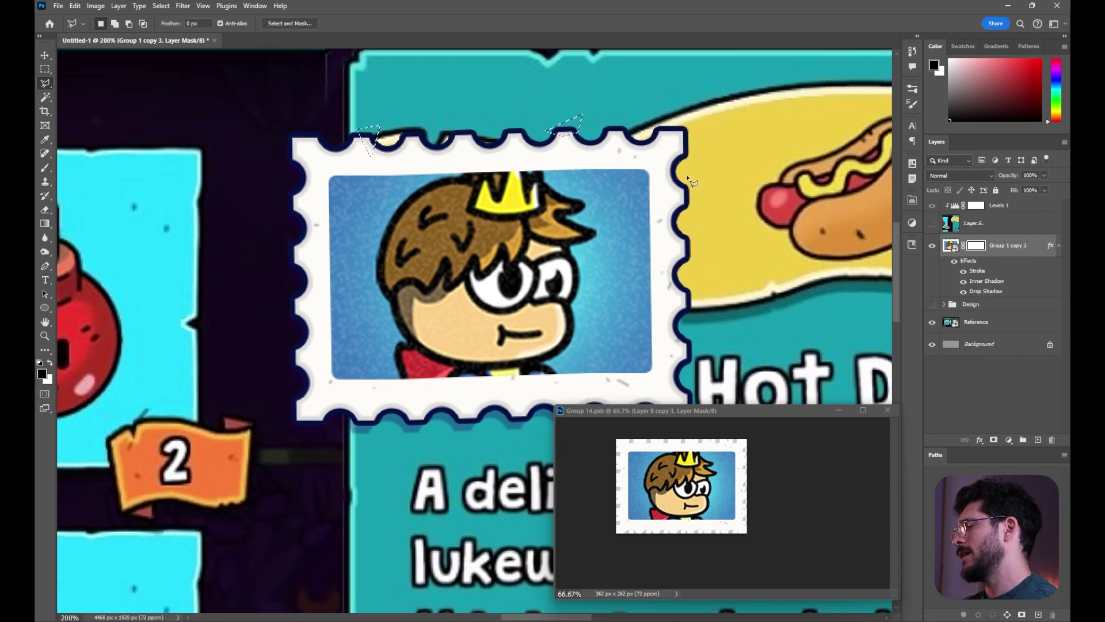
{"action": "left_click_drag", "start_coordinate": [650, 227], "coordinate": [645, 217]}
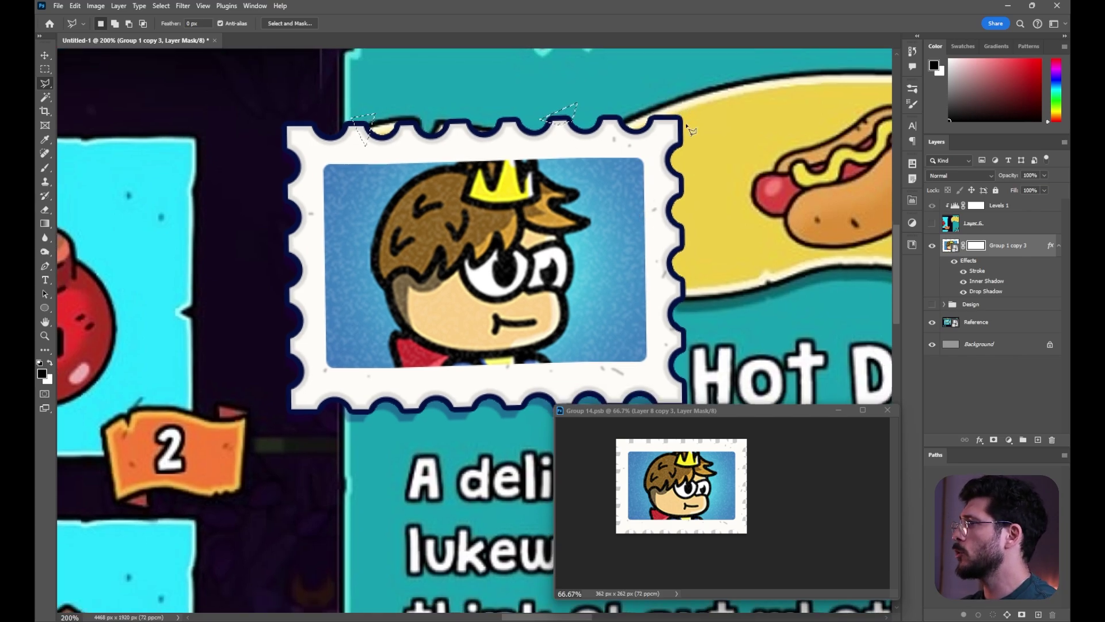
{"action": "left_click_drag", "start_coordinate": [691, 131], "coordinate": [704, 106]}
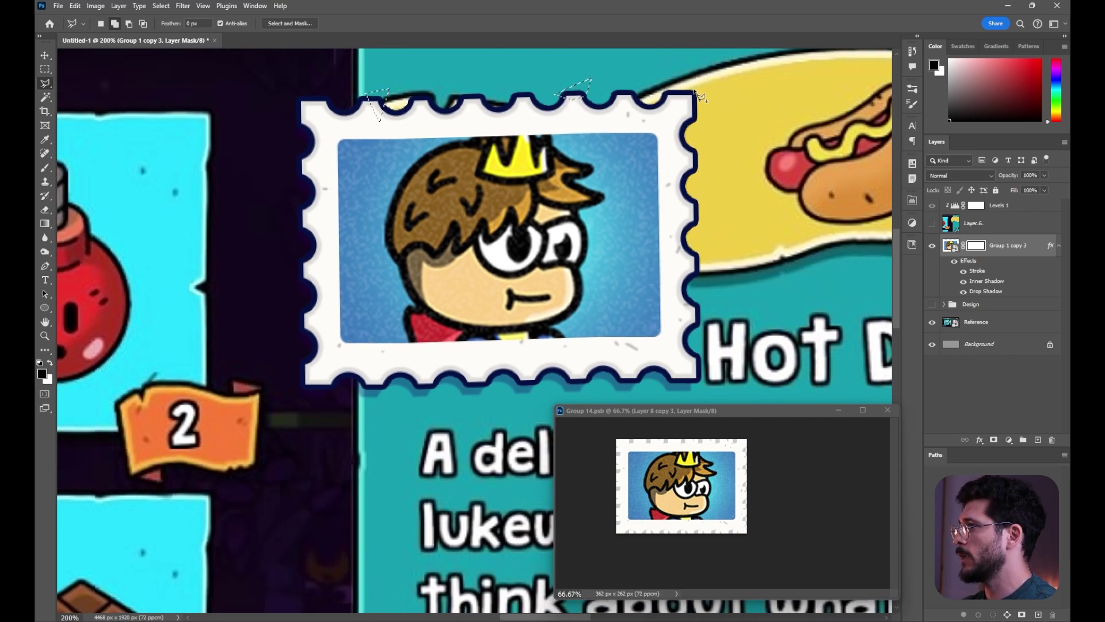
{"action": "left_click", "coordinate": [694, 91]}
{"action": "left_click", "coordinate": [690, 169]}
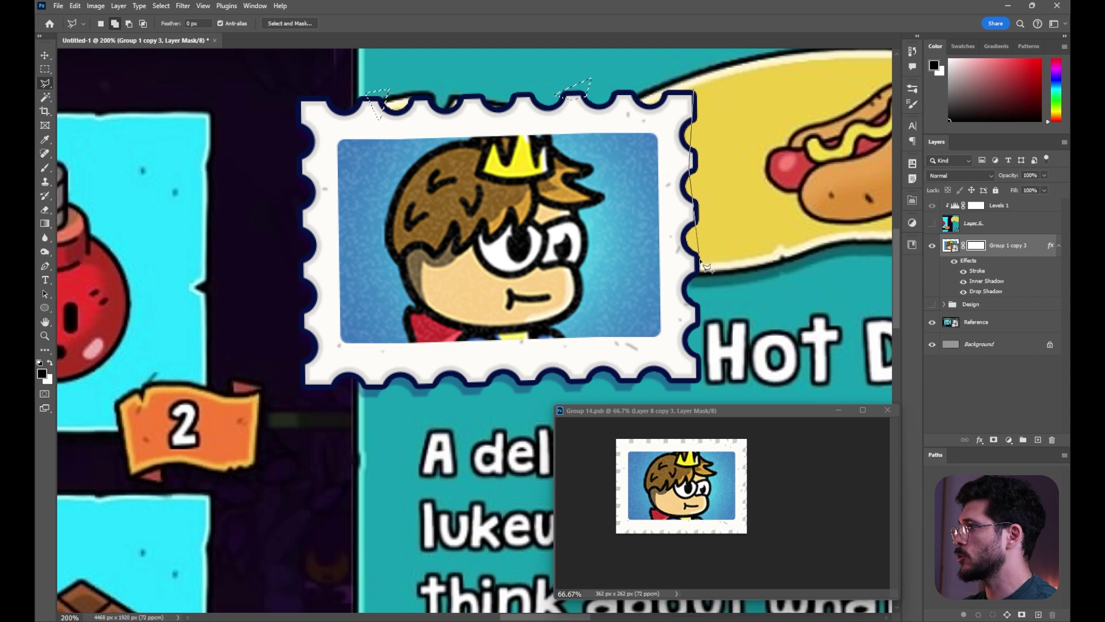
{"action": "left_click", "coordinate": [695, 282]}
{"action": "left_click", "coordinate": [734, 284]}
{"action": "double_click", "coordinate": [730, 106]}
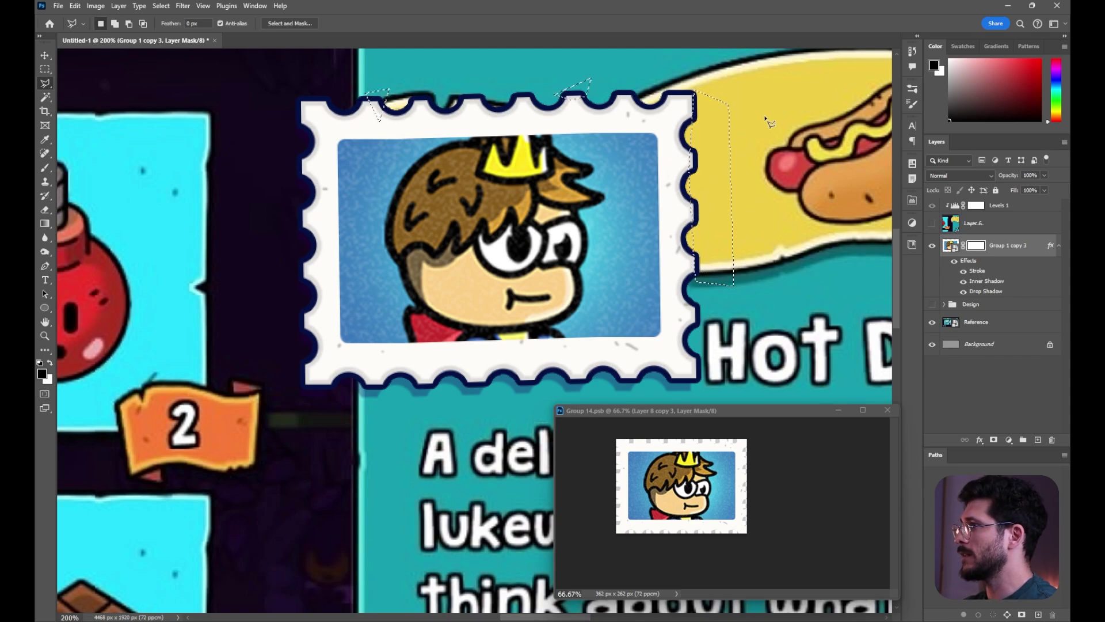
{"action": "key", "text": "alt+BackSpace"}
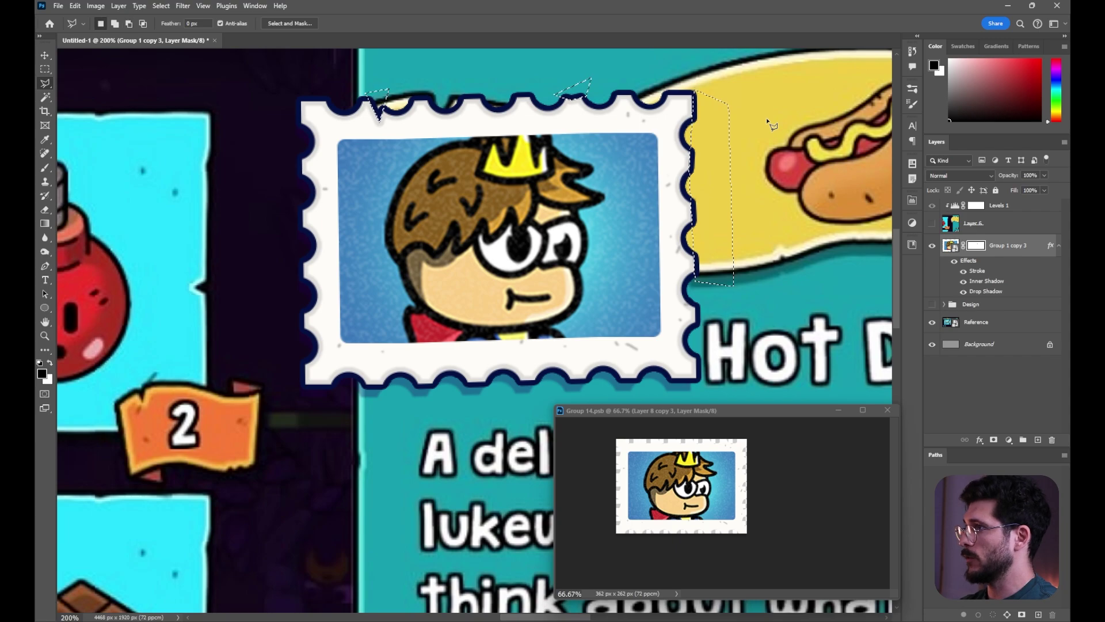
{"action": "key", "text": "ctrl+d"}
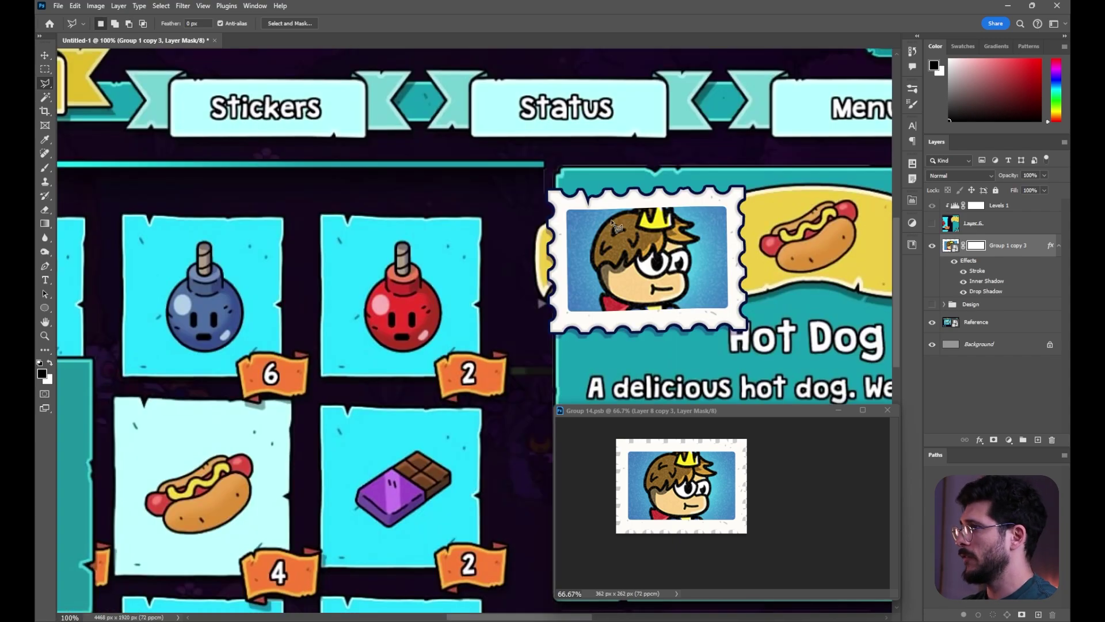
Paint the layer mask white to restore the cut border areas and shift the stamp over the reference panel
{"action": "key", "text": "b"}
{"action": "key", "text": "x"}
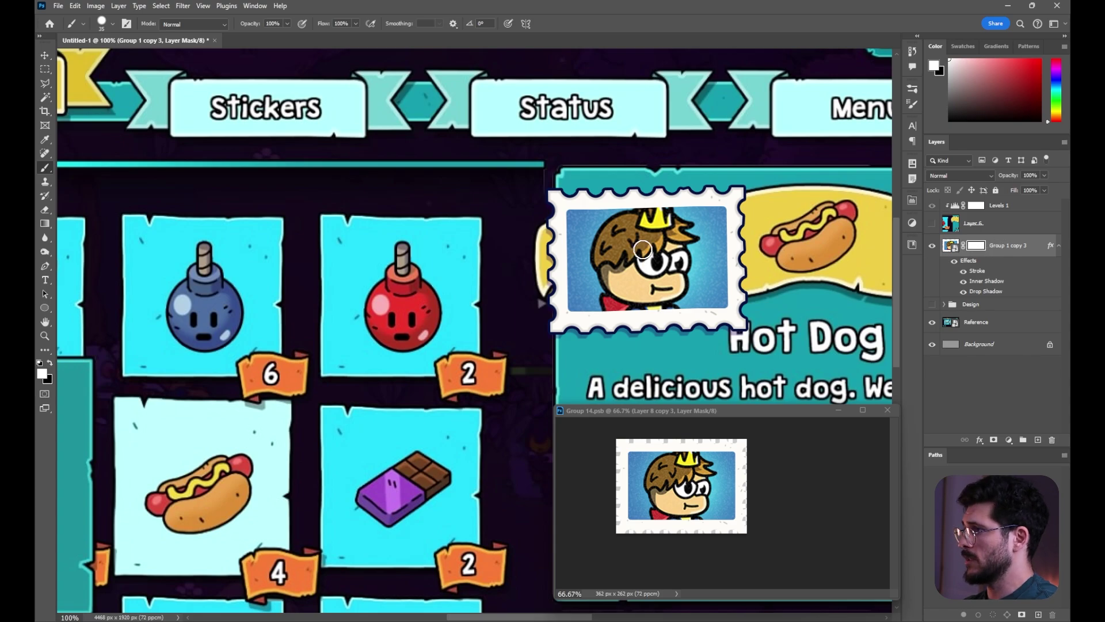
{"action": "left_click_drag", "start_coordinate": [640, 250], "coordinate": [631, 235]}
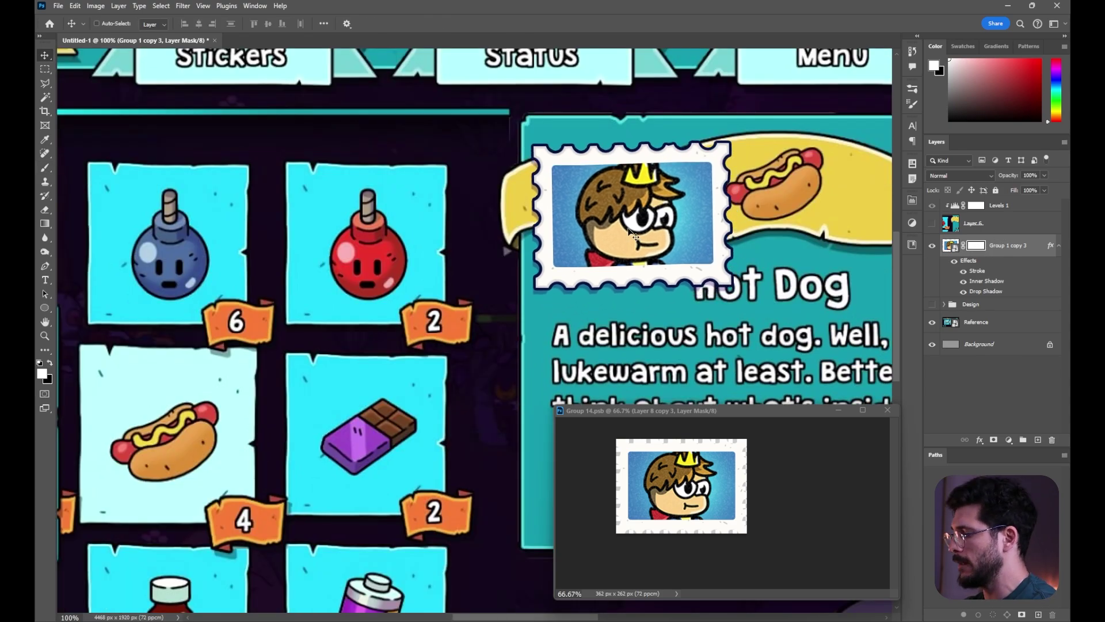
Mask small notches into the stamp's left and bottom edges and move it to the lower-left corner of the Hot Dog panel
{"action": "key", "text": "l"}
{"action": "left_click", "coordinate": [534, 288]}
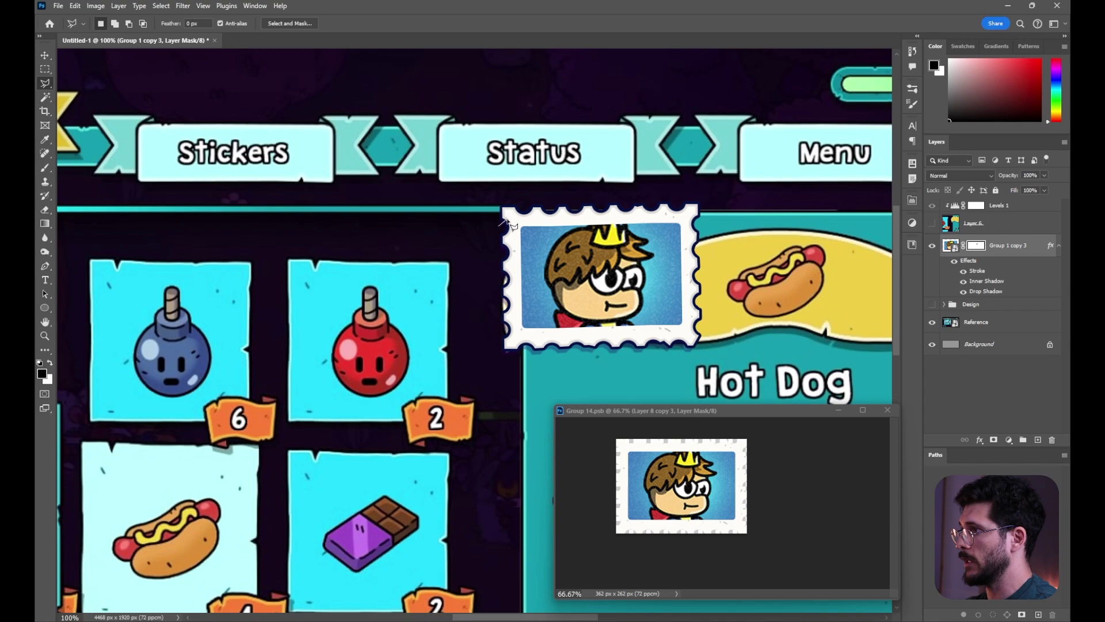
{"action": "left_click_drag", "start_coordinate": [602, 382], "coordinate": [604, 410]}
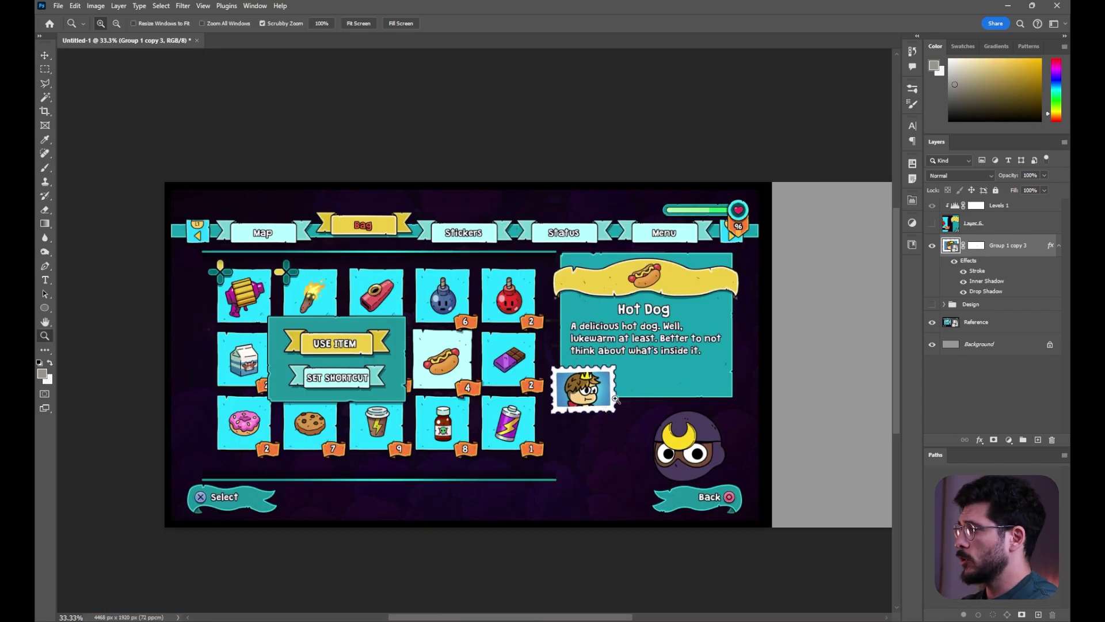
{"action": "scroll", "coordinate": [633, 410], "scroll_direction": "up", "scroll_amount": 1}
{"action": "left_click_drag", "start_coordinate": [634, 427], "coordinate": [640, 420]}
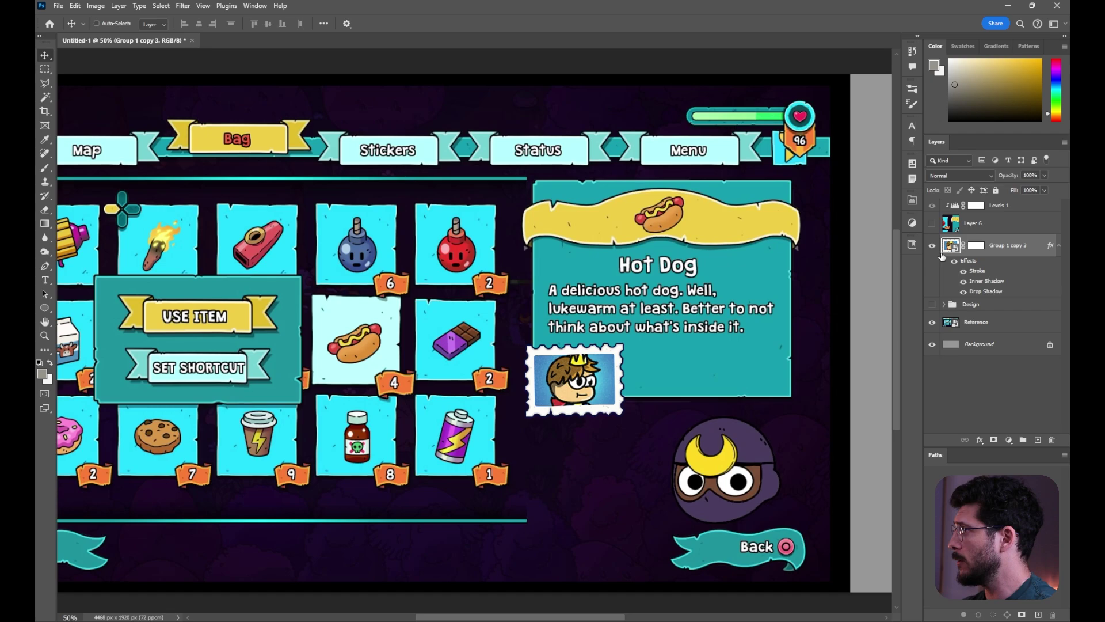
Show the Design group and place the new stamp beside the original character frame for comparison
{"action": "left_click", "coordinate": [933, 306]}
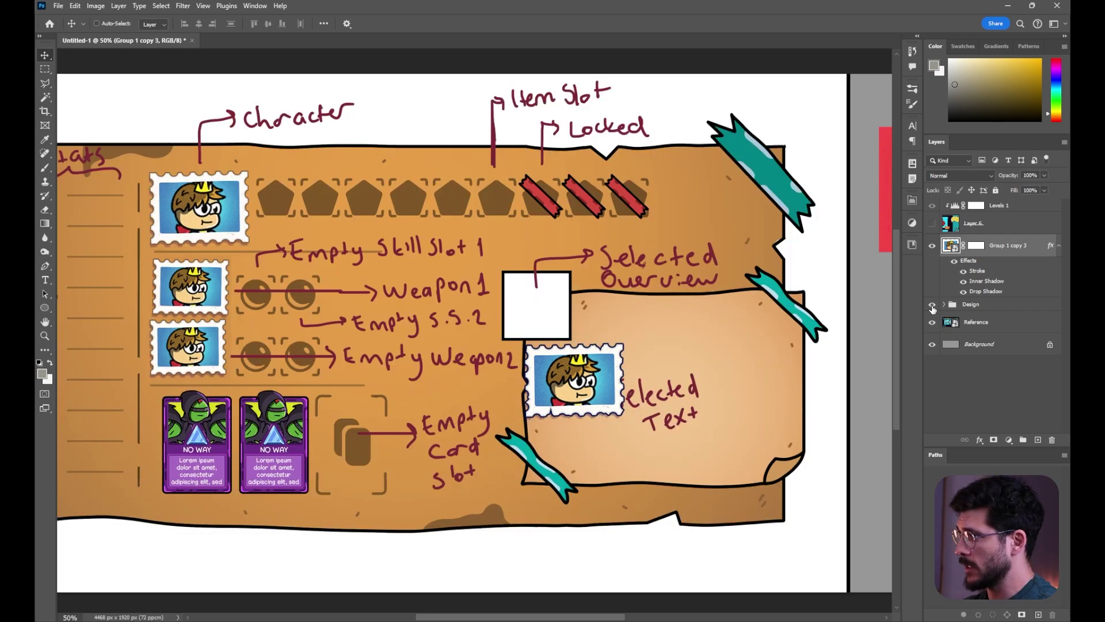
{"action": "left_click_drag", "start_coordinate": [651, 415], "coordinate": [378, 241]}
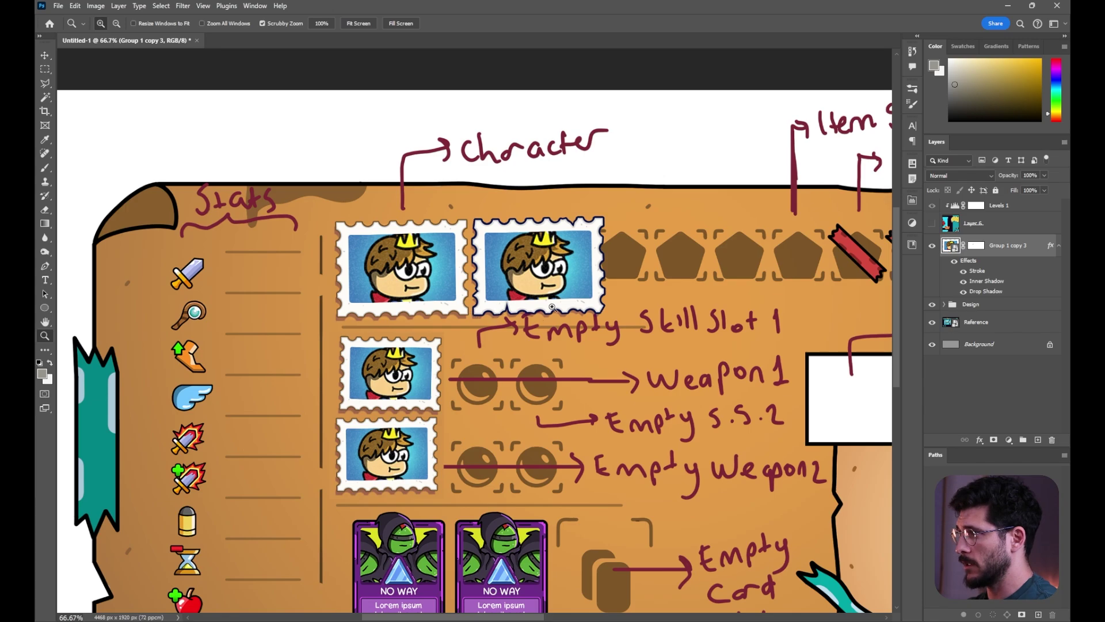
{"action": "left_click", "coordinate": [368, 261]}
{"action": "left_click", "coordinate": [368, 262]}
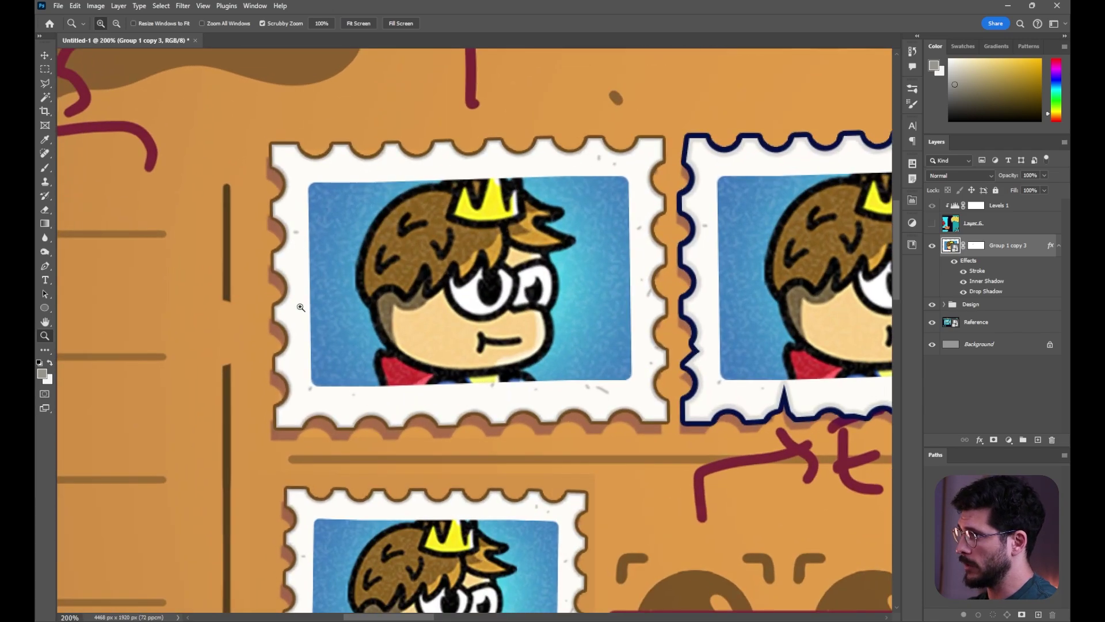
{"action": "left_click", "coordinate": [721, 269], "text": "alt"}
{"action": "left_click", "coordinate": [721, 269], "text": "alt"}
{"action": "left_click_drag", "start_coordinate": [721, 268], "coordinate": [637, 270]}
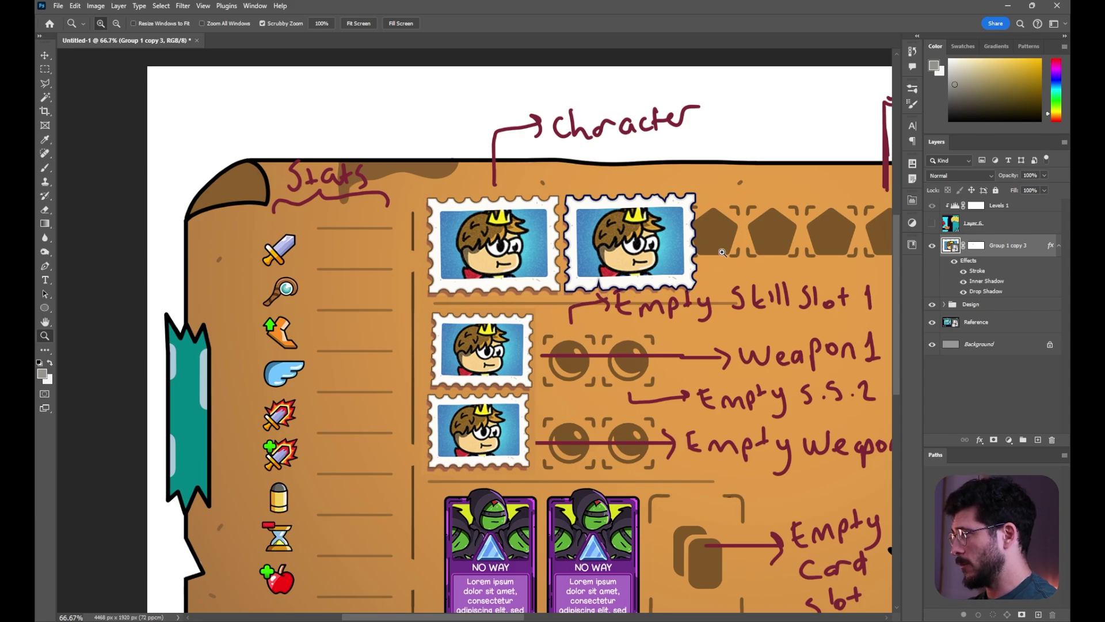
Change the stamp's stroke color to brown to match the neighboring character frame and nudge it slightly down and to the right
{"action": "key", "text": "v"}
{"action": "left_click_drag", "start_coordinate": [689, 269], "coordinate": [655, 267]}
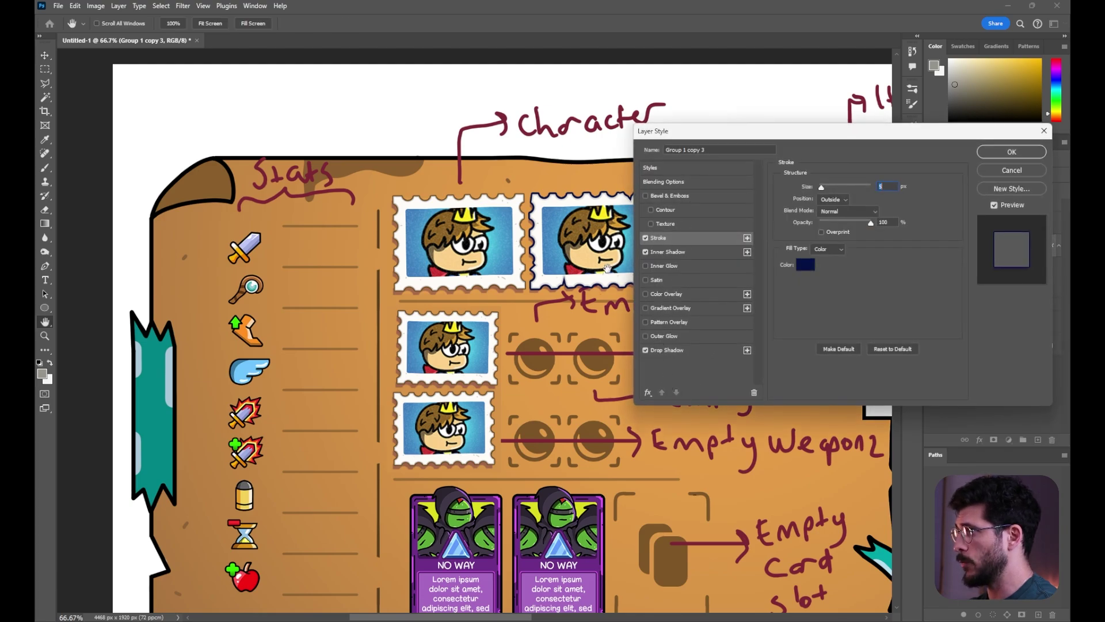
{"action": "left_click_drag", "start_coordinate": [607, 268], "coordinate": [532, 233]}
{"action": "left_click", "coordinate": [806, 264]}
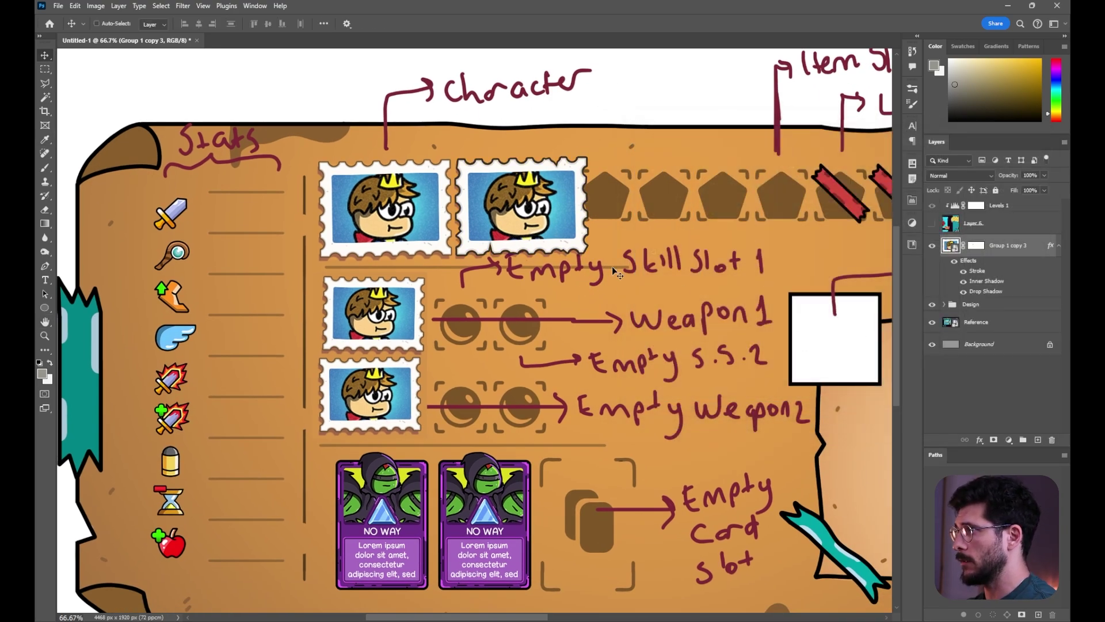
{"action": "left_click_drag", "start_coordinate": [559, 248], "coordinate": [564, 252]}
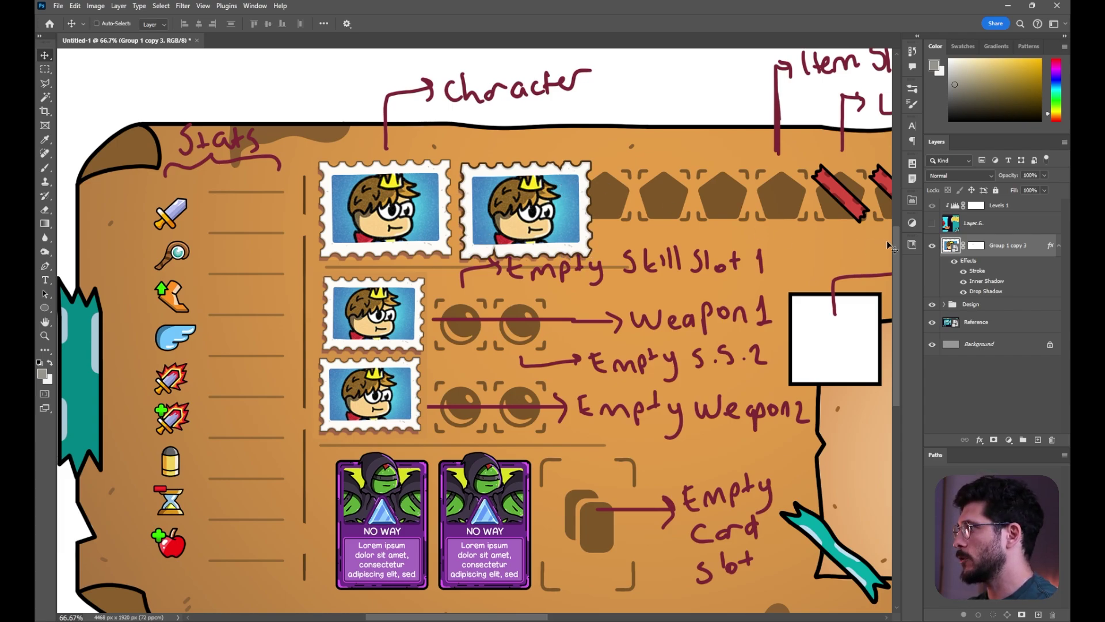
Paint white on the stamp's layer mask to restore its notched edges
{"action": "left_click", "coordinate": [970, 251]}
{"action": "key", "text": "b"}
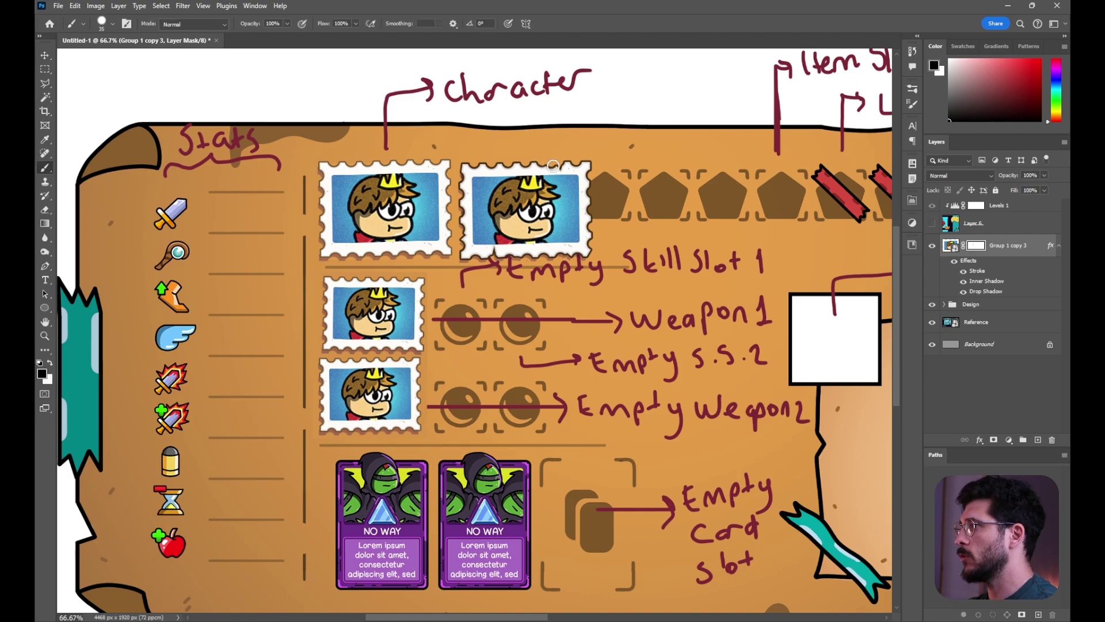
{"action": "key", "text": "x"}
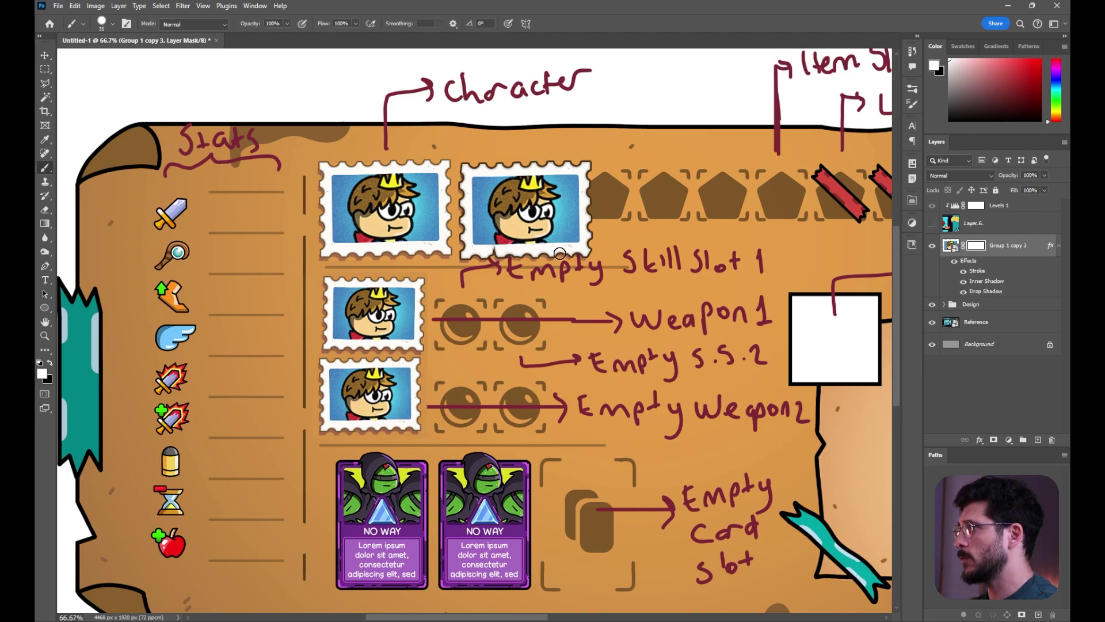
{"action": "key", "text": "x"}
{"action": "key", "text": "x"}
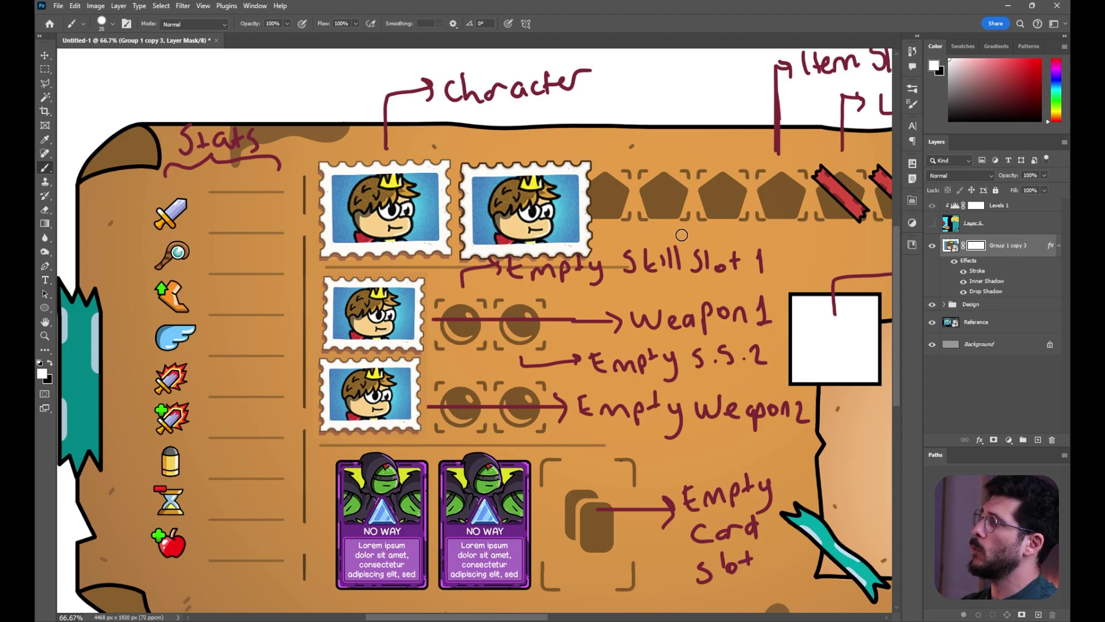
Move the new stamp over the character frame and hide the old Group 1, Group 1 copy and Group 1 copy 2 frames
{"action": "key", "text": "v"}
{"action": "left_click_drag", "start_coordinate": [682, 231], "coordinate": [658, 230]}
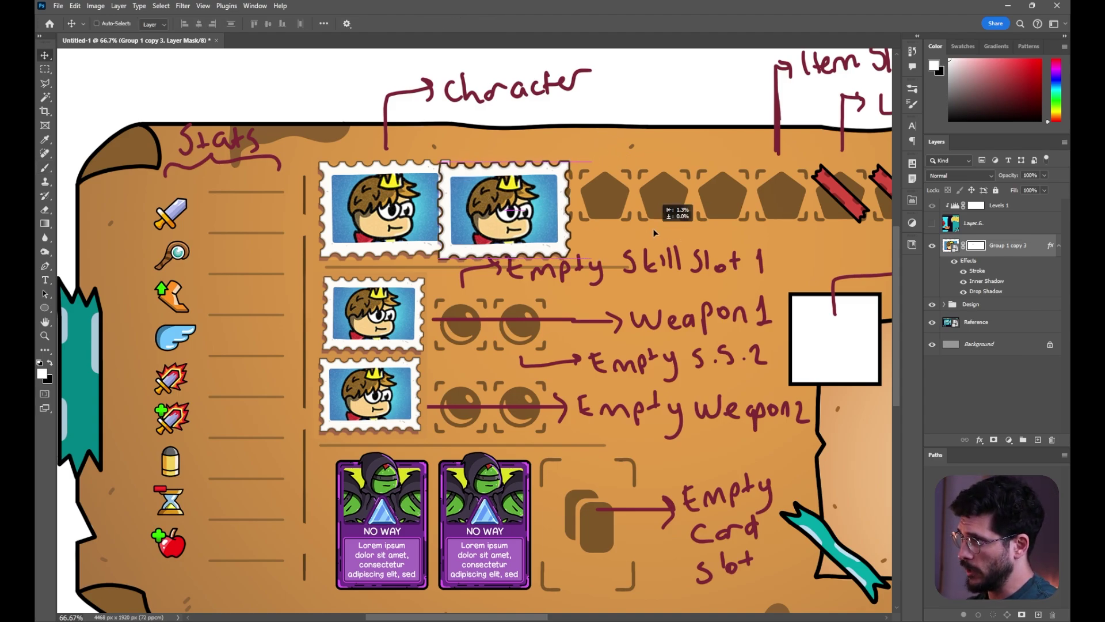
{"action": "left_click", "coordinate": [417, 396], "text": "ctrl+shift"}
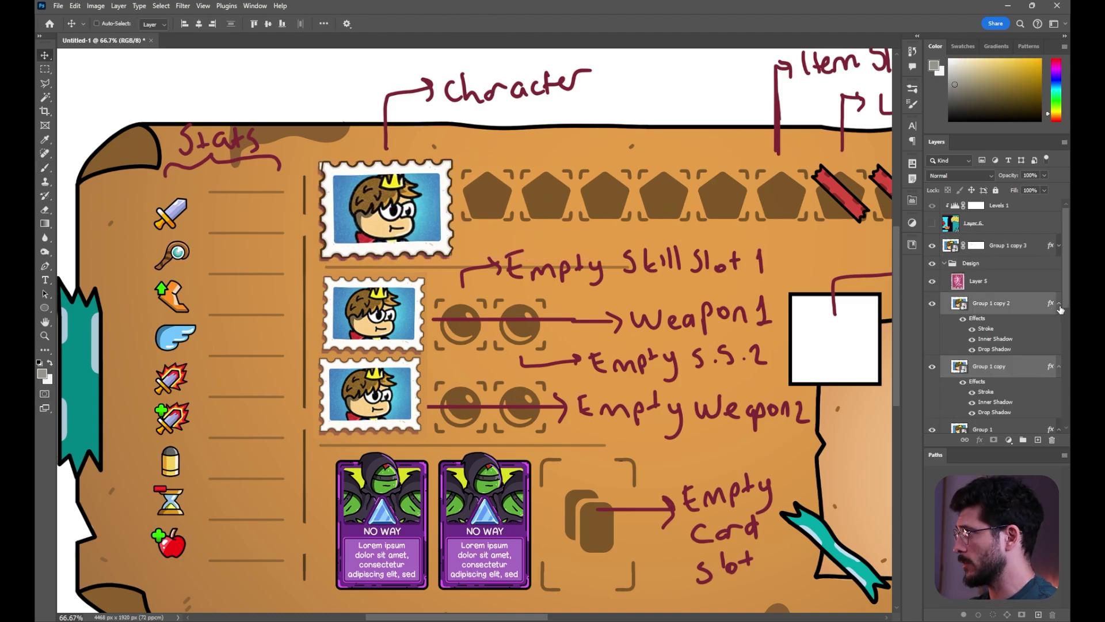
{"action": "left_click", "coordinate": [1059, 304]}
{"action": "left_click", "coordinate": [1060, 326]}
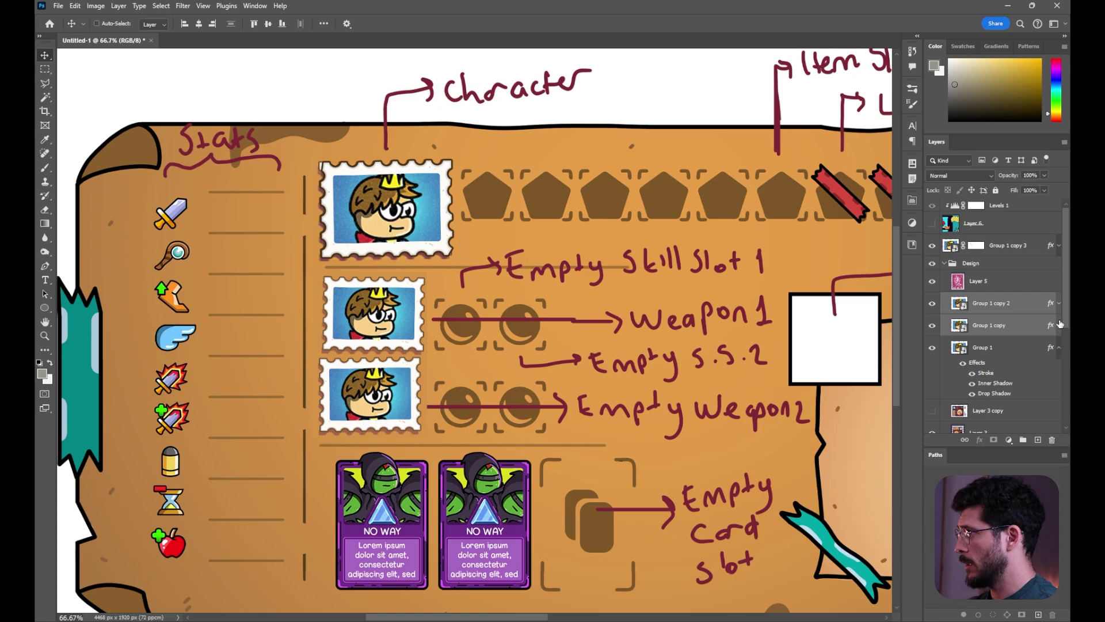
{"action": "left_click", "coordinate": [932, 325]}
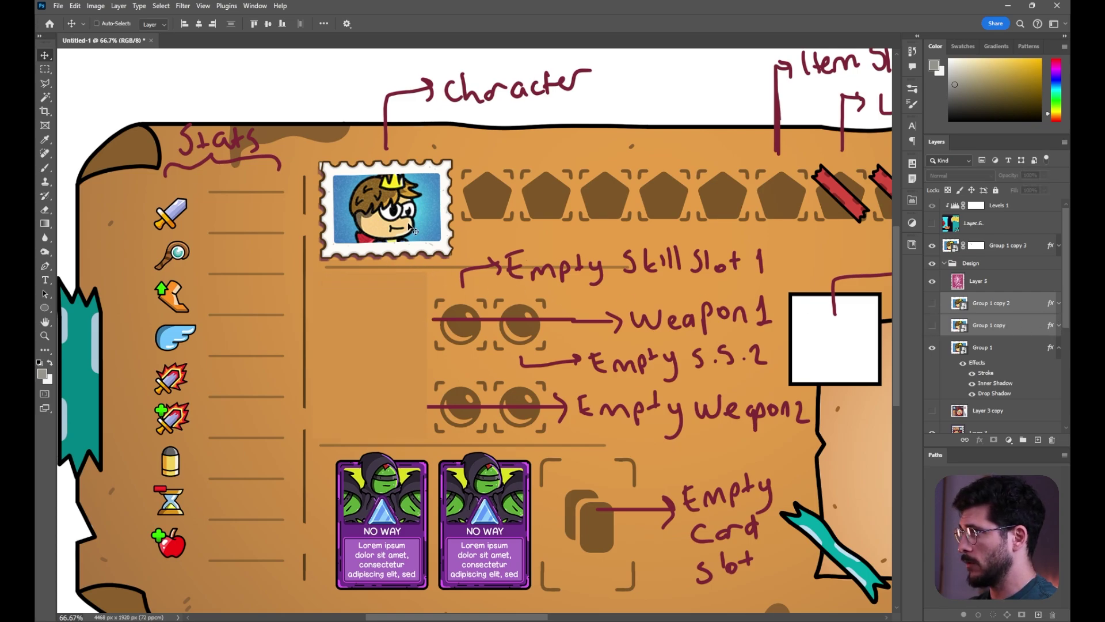
{"action": "left_click", "coordinate": [933, 348]}
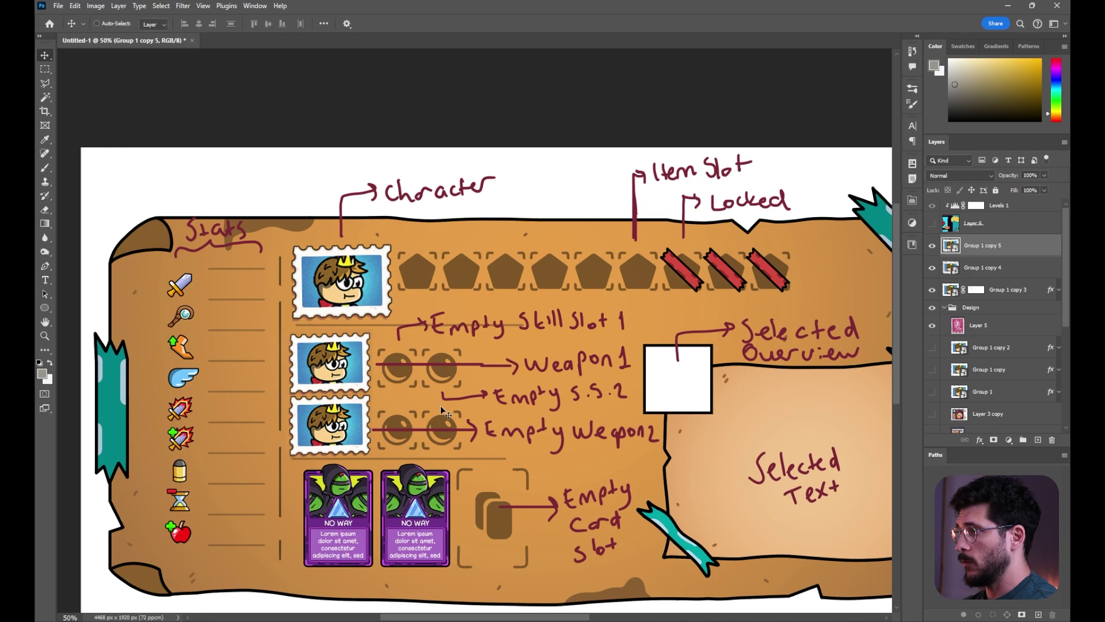
Fine-tune the positions of the two smaller weapon stamps beside the empty skill slots
{"action": "key", "text": "ctrl+t"}
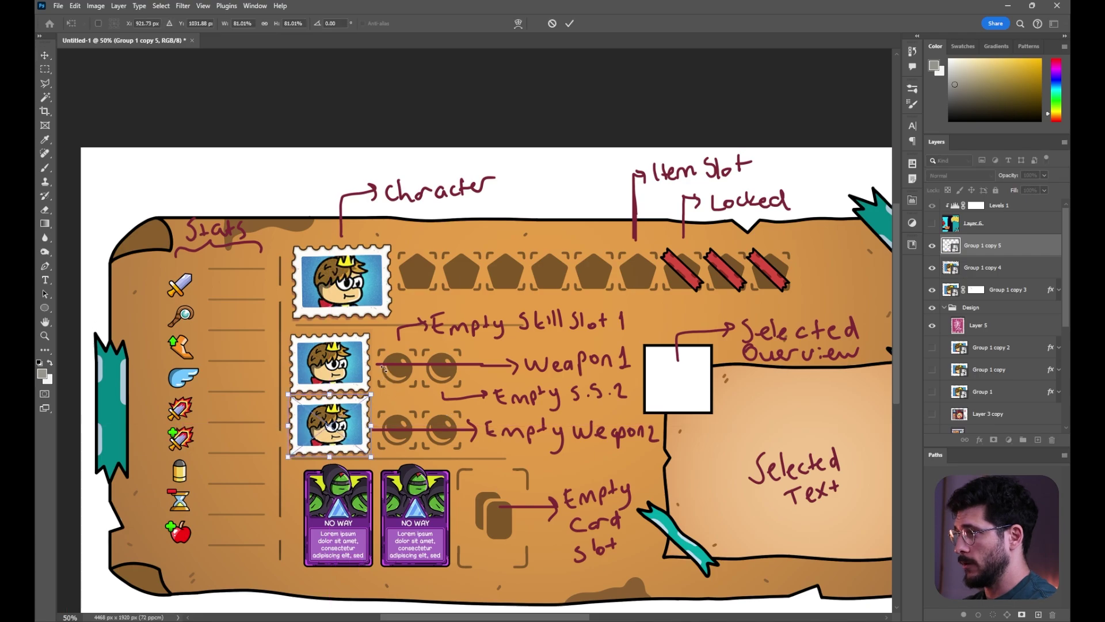
{"action": "key", "text": "Return"}
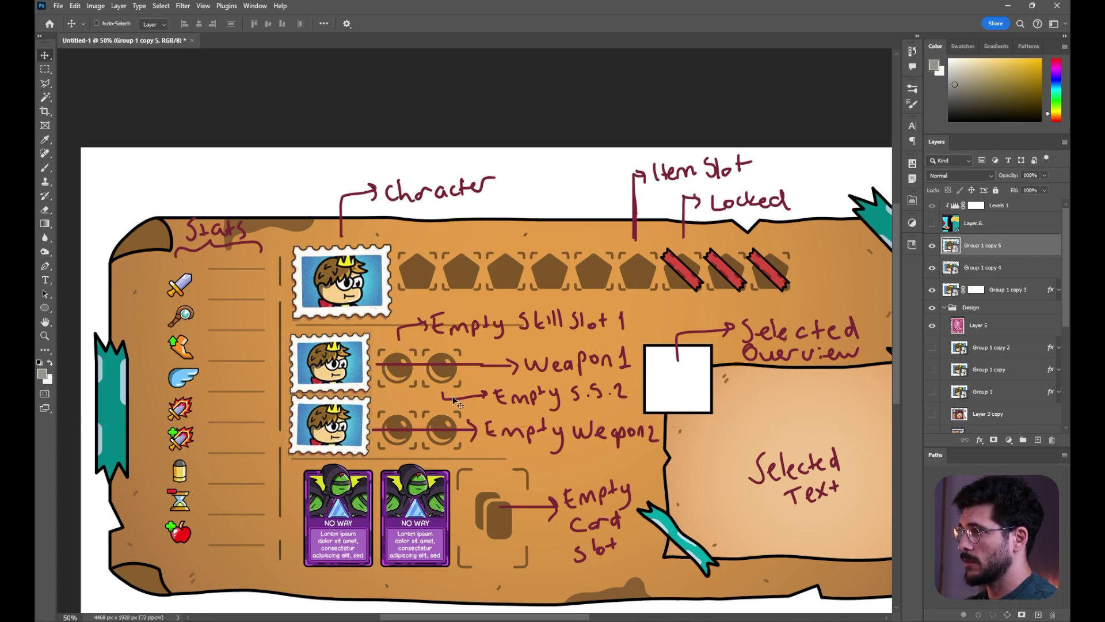
{"action": "left_click_drag", "start_coordinate": [444, 393], "coordinate": [430, 380]}
{"action": "left_click", "coordinate": [336, 352], "text": "ctrl"}
{"action": "left_click_drag", "start_coordinate": [337, 342], "coordinate": [337, 340]}
Shift the Tab-Menu-Design artwork to the right so its original frames sit beside the new stamps for comparison
{"action": "mouse_move", "coordinate": [611, 354]}
{"action": "left_mouse_down"}
{"action": "mouse_move", "coordinate": [580, 350]}
{"action": "mouse_move", "coordinate": [632, 354]}
{"action": "left_mouse_up"}
{"action": "left_click", "coordinate": [632, 354], "text": "alt"}
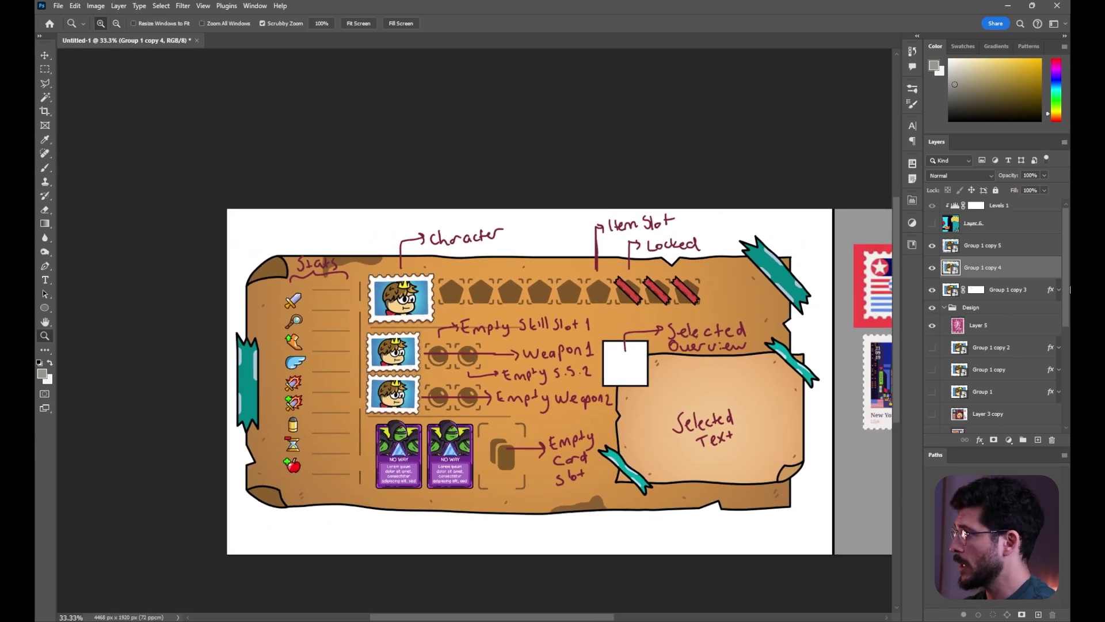
{"action": "left_click", "coordinate": [946, 308]}
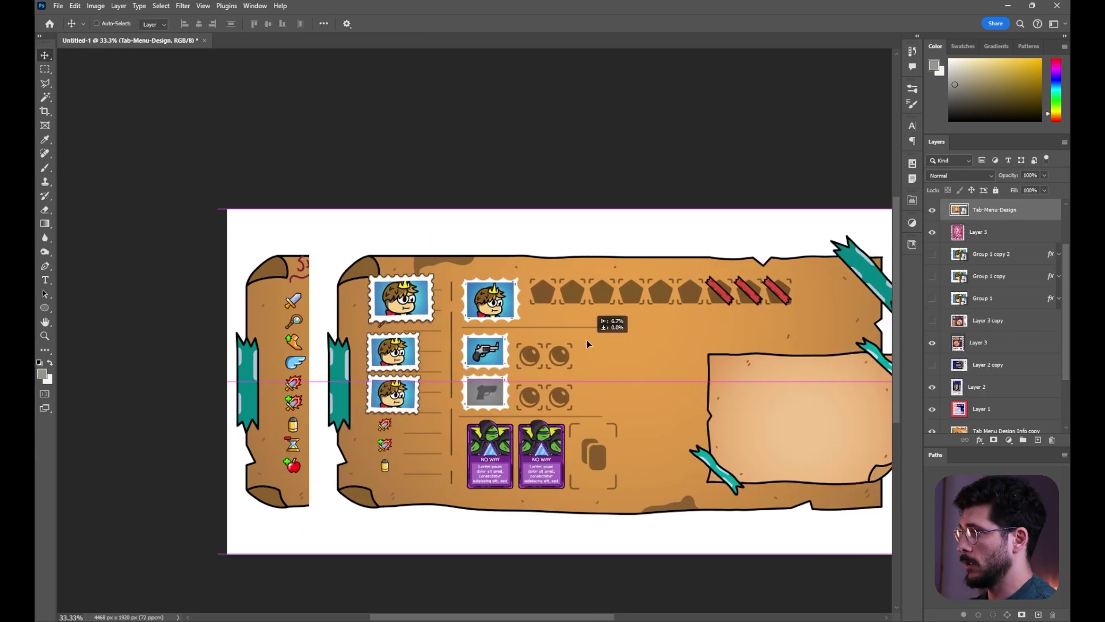
{"action": "left_click_drag", "start_coordinate": [586, 340], "coordinate": [499, 338]}
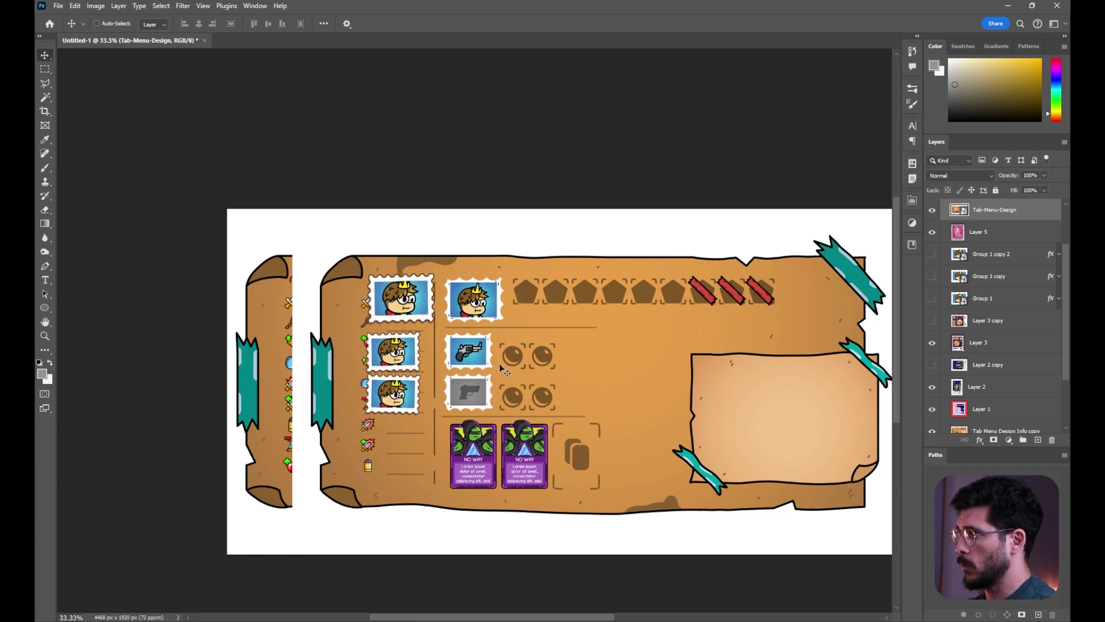